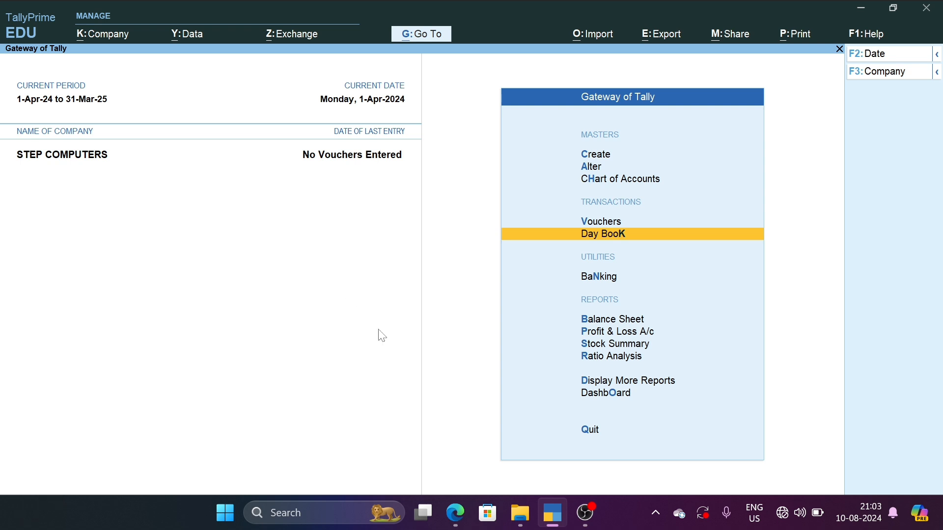
# - Switch to the ALL BILL.pdf invoice in the browser and underline the HP LAPTOP I3-12th Gen. item and its 35,000.00 amount in red
pyautogui.click(454, 513)
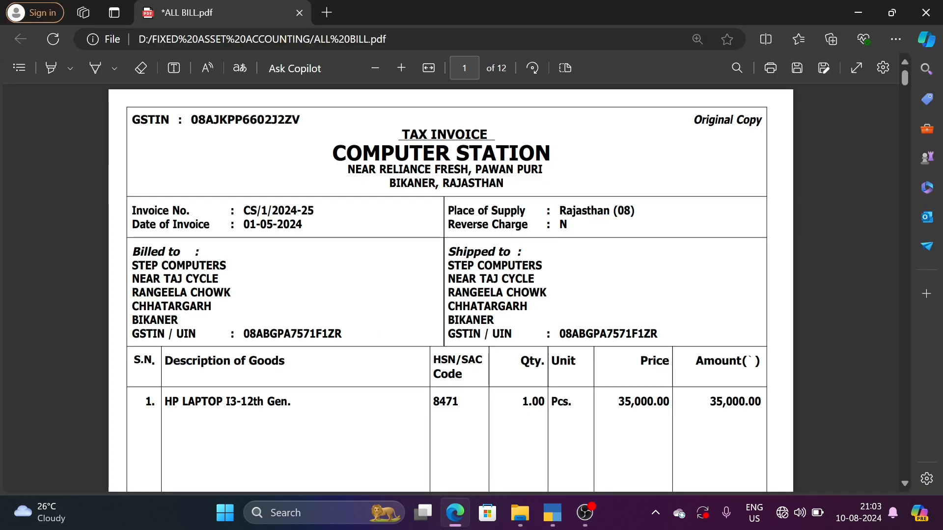
pyautogui.scroll(-1, 390, 203)
pyautogui.scroll(1, 378, 216)
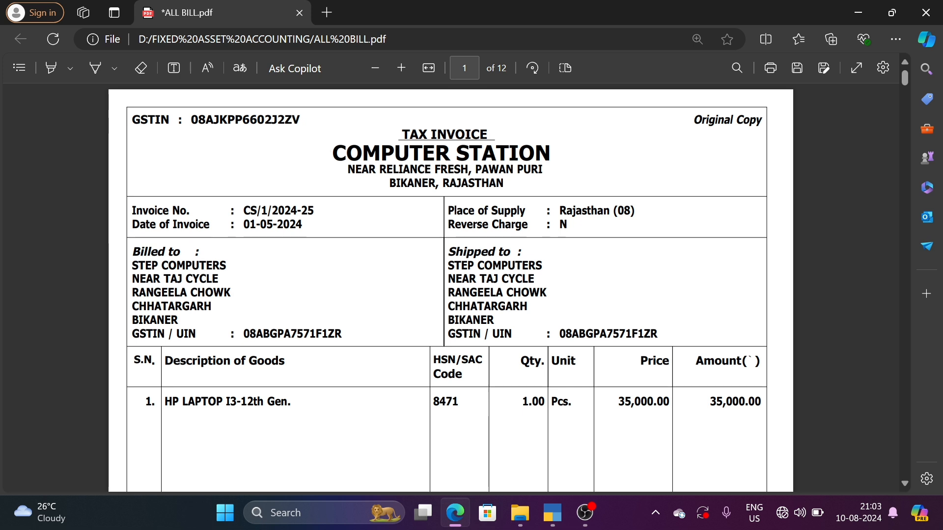
pyautogui.scroll(-3, 240, 393)
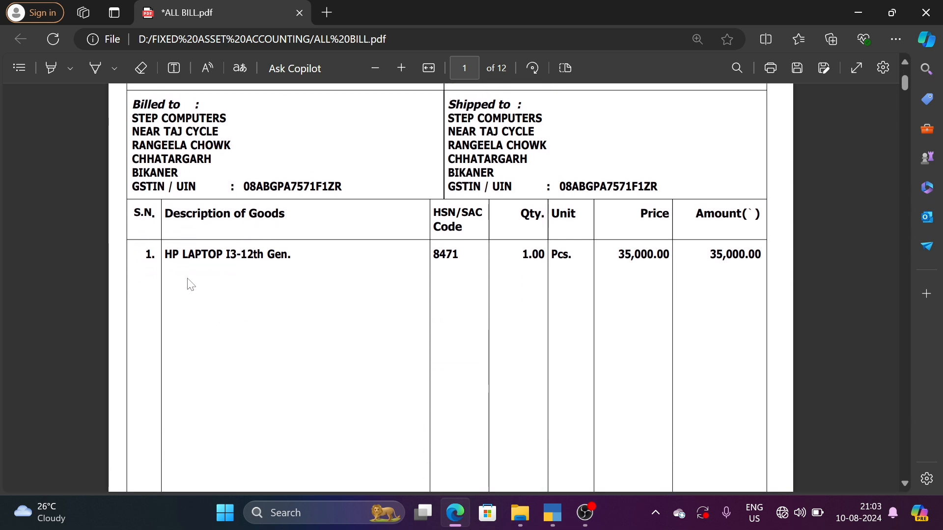
pyautogui.click(95, 68)
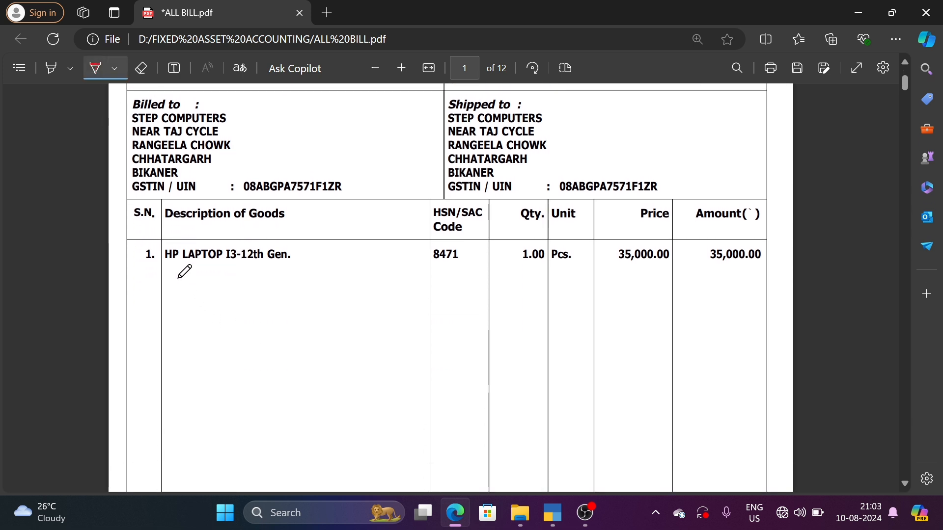
pyautogui.moveTo(165, 269); pyautogui.dragTo(295, 268)
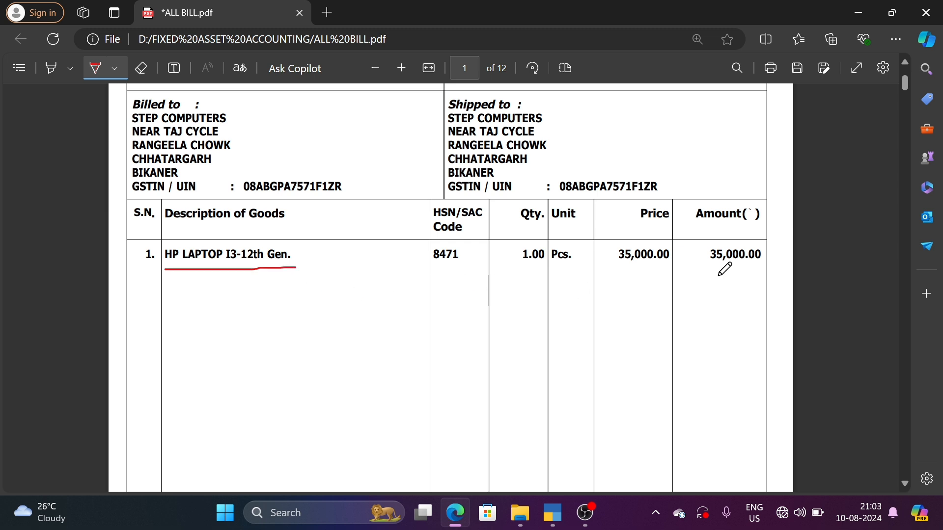
pyautogui.moveTo(708, 269); pyautogui.dragTo(750, 268)
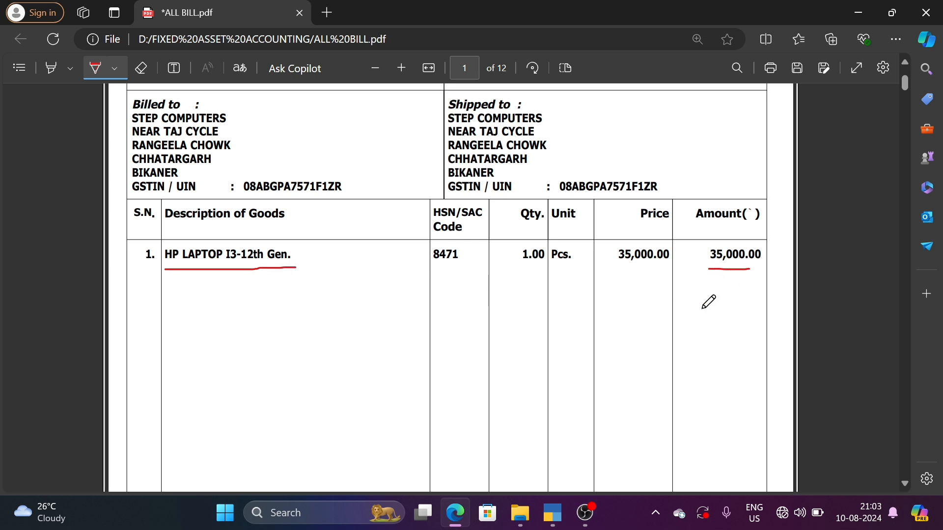
# - Underline the invoice's grand total of 41,300.00, and highlight the supplier name COMPUTER STATION in its heading
pyautogui.scroll(-3, 707, 299)
pyautogui.scroll(-2, 708, 302)
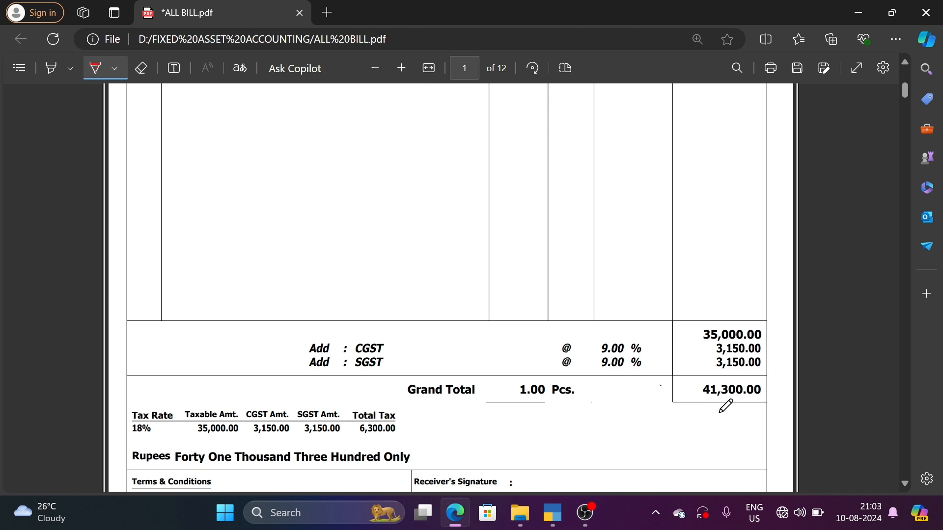
pyautogui.moveTo(697, 406); pyautogui.dragTo(757, 406)
pyautogui.scroll(10, 599, 427)
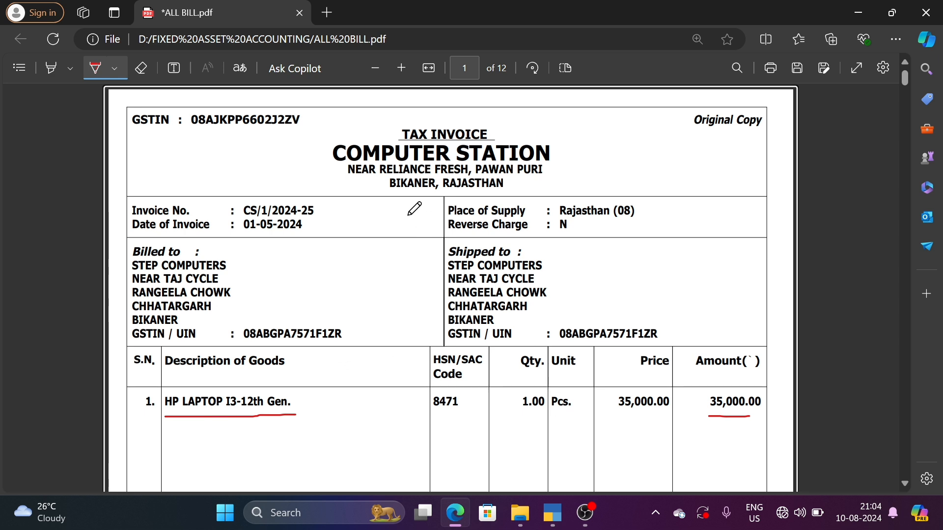
pyautogui.press('Escape')
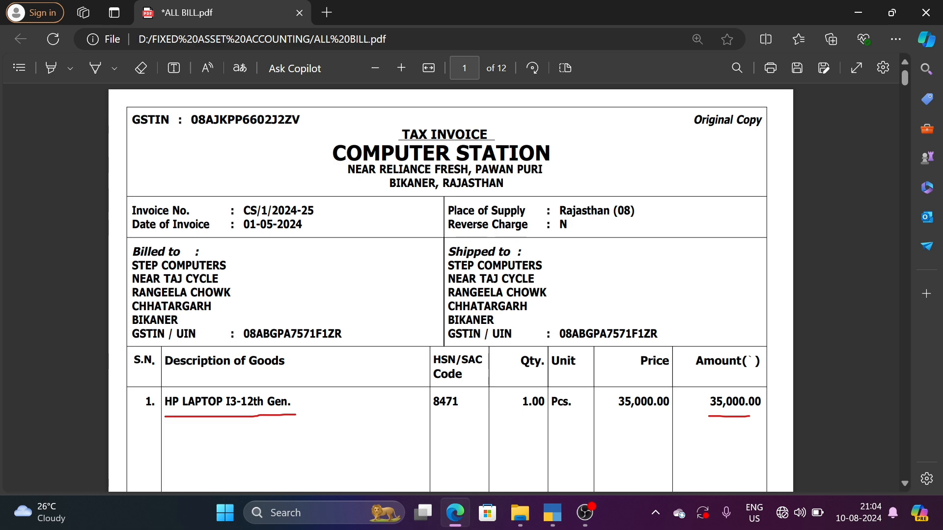
pyautogui.moveTo(333, 154); pyautogui.dragTo(557, 153)
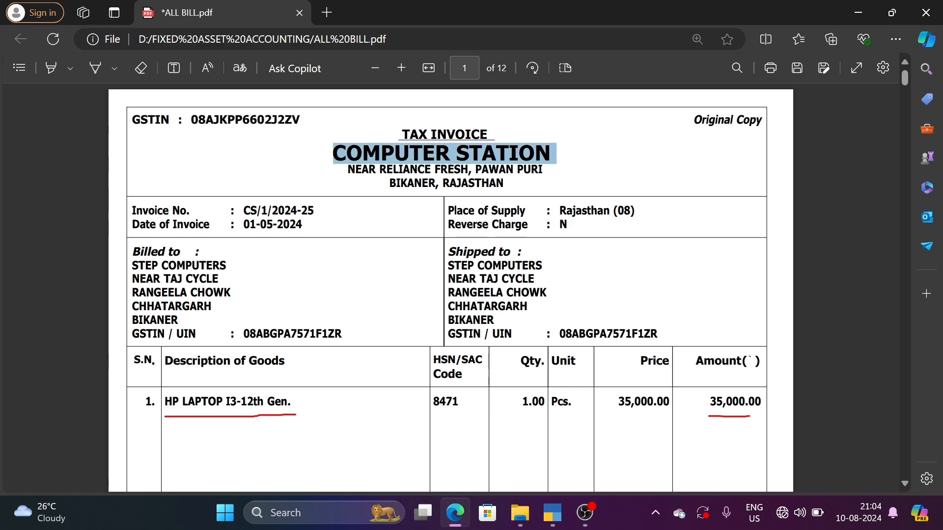
# - Switch to TallyPrime and open a new Purchase voucher for STEP COMPUTERS
pyautogui.click(552, 512)
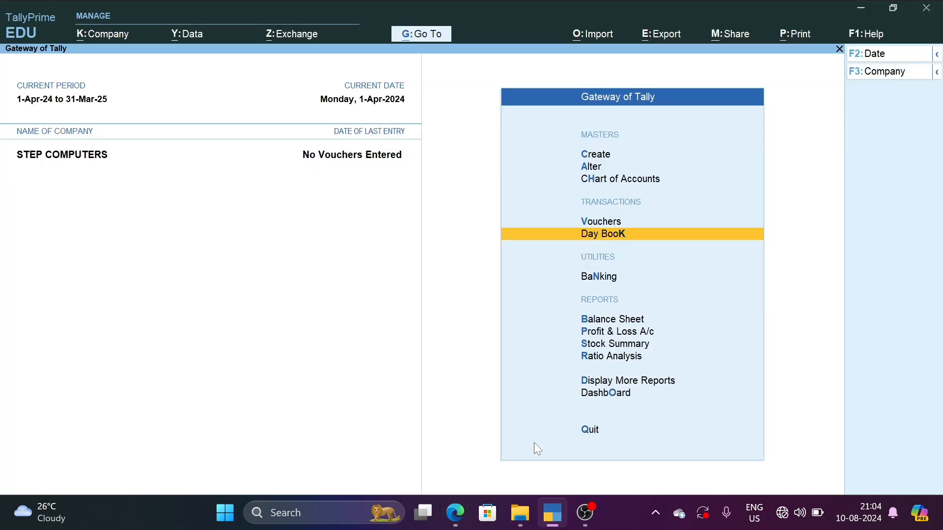
pyautogui.press('Up')
pyautogui.press('Return')
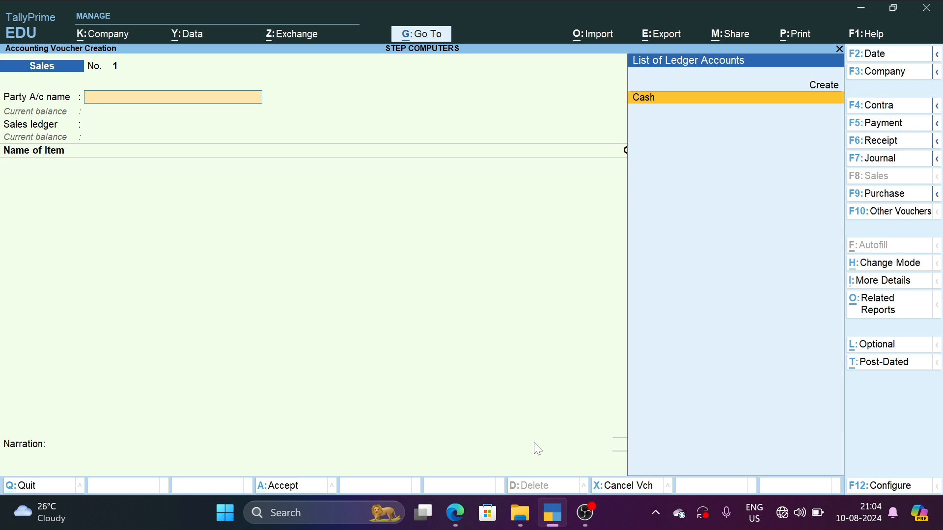
pyautogui.press('F9')
# - Copy the invoice number CS/1/2024-25 from the PDF bill into the purchase voucher's Supplier Invoice No. field
pyautogui.hotkey('alt', 'Tab')
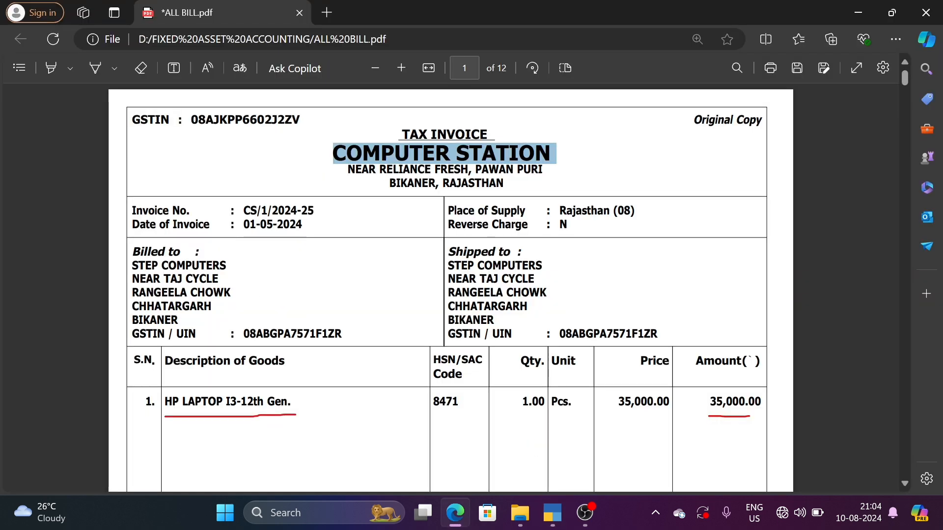
pyautogui.moveTo(243, 211); pyautogui.dragTo(315, 212)
pyautogui.hotkey('ctrl', 'c')
pyautogui.hotkey('alt', 'Tab')
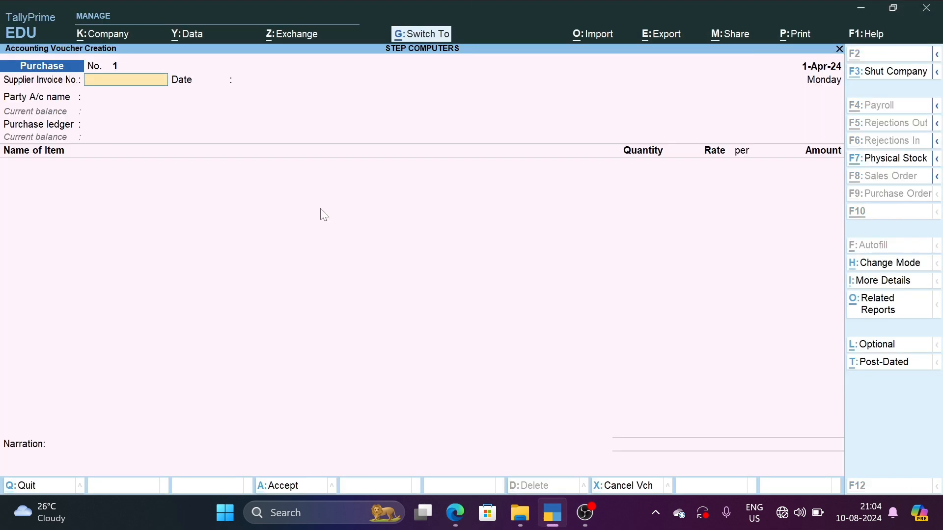
pyautogui.hotkey('ctrl', 'v')
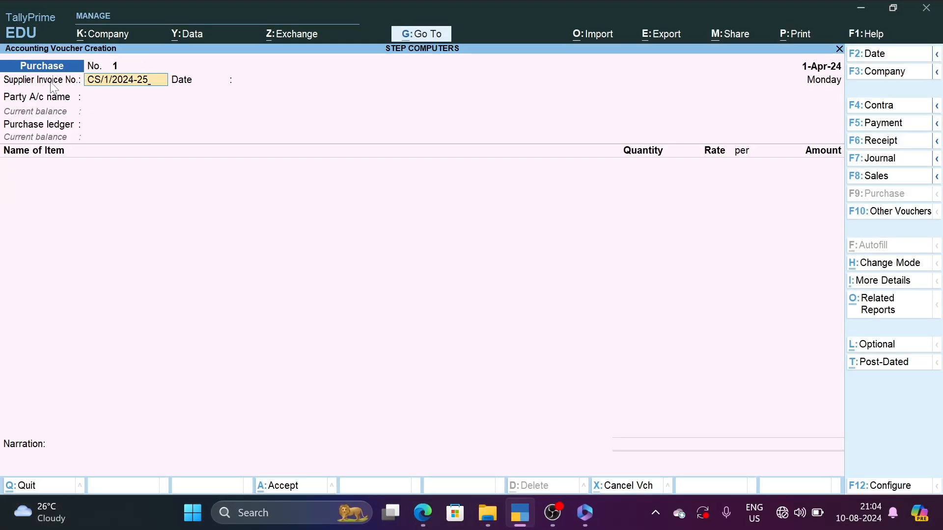
pyautogui.hotkey('ctrl', '1')
pyautogui.click(1, 70)
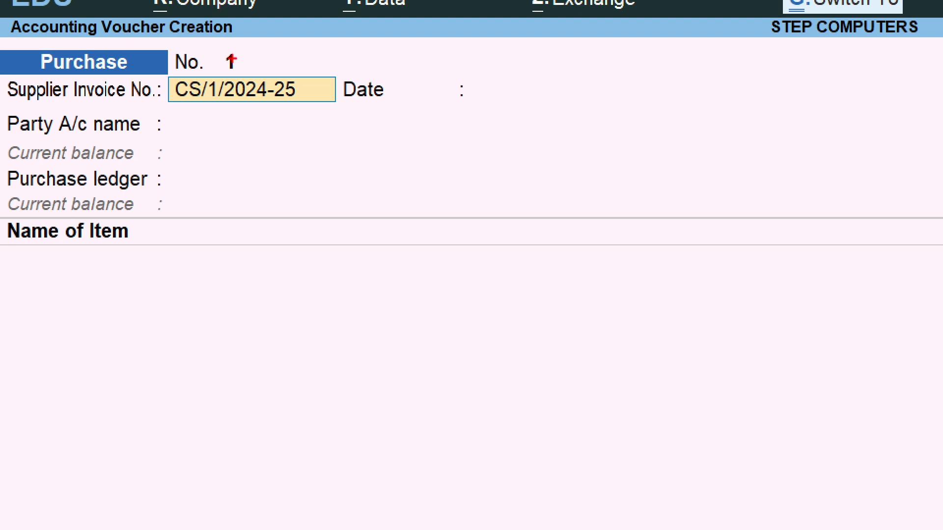
pyautogui.moveTo(2, 41)
pyautogui.mouseDown()
pyautogui.moveTo(202, 84)
pyautogui.moveTo(311, 66)
pyautogui.moveTo(314, 75)
pyautogui.mouseUp()
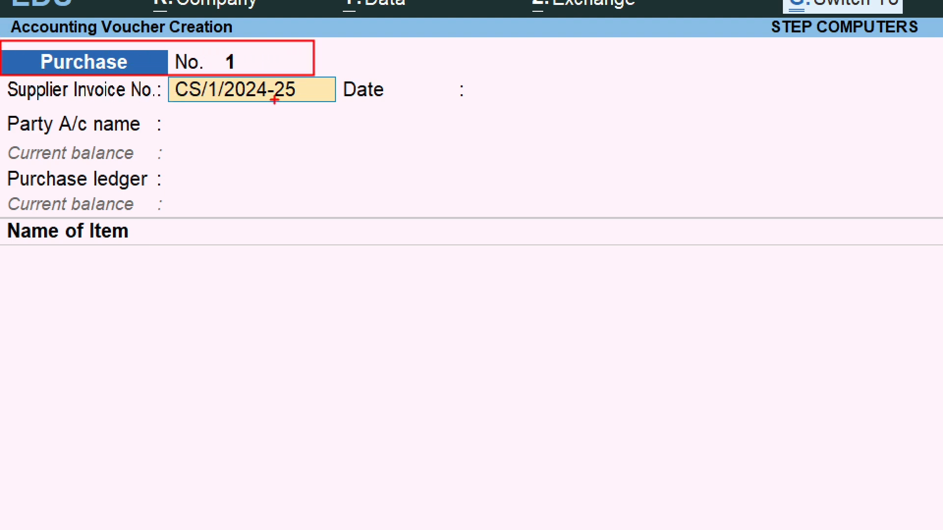
# - Discard the unsaved purchase voucher and return to the Gateway of Tally
pyautogui.press('Escape')
pyautogui.press('Escape')
pyautogui.press('Escape')
pyautogui.press('Return')
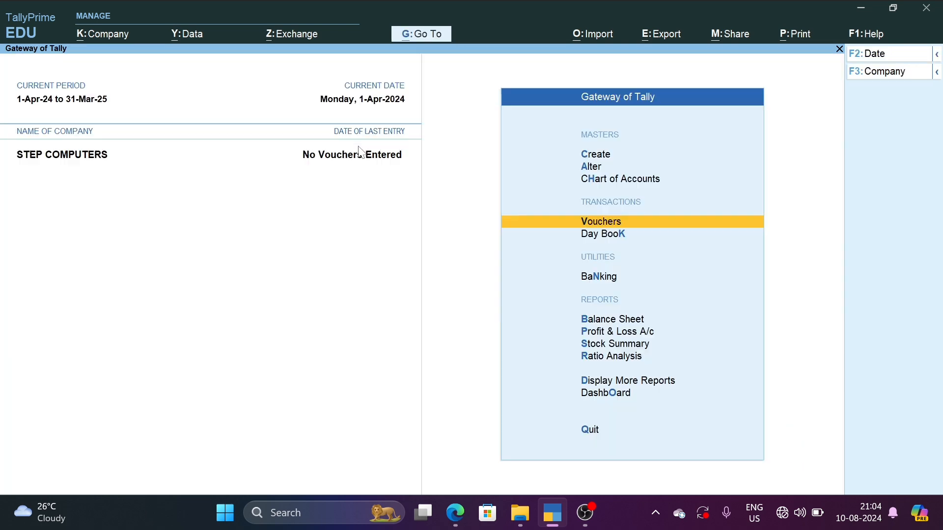
# - Open the Purchase voucher type for alteration from the list of masters
pyautogui.press('Up')
pyautogui.press('Up')
pyautogui.press('Return')
pyautogui.press('Down')
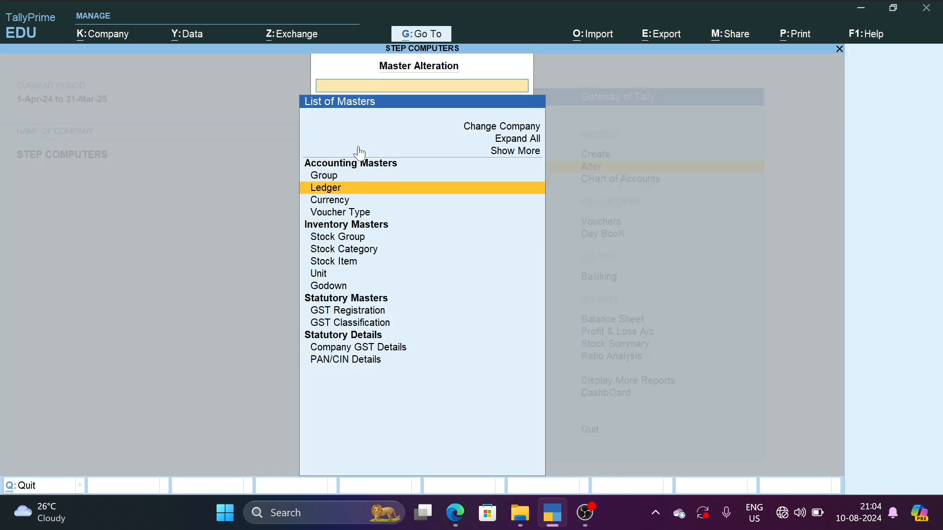
pyautogui.press('Down')
pyautogui.press('Down')
pyautogui.press('Return')
pyautogui.press('Down')
pyautogui.press('Down')
pyautogui.press('Down')
pyautogui.press('Down')
pyautogui.press('Down')
pyautogui.press('Down')
pyautogui.press('Down')
pyautogui.press('Down')
pyautogui.press('Down')
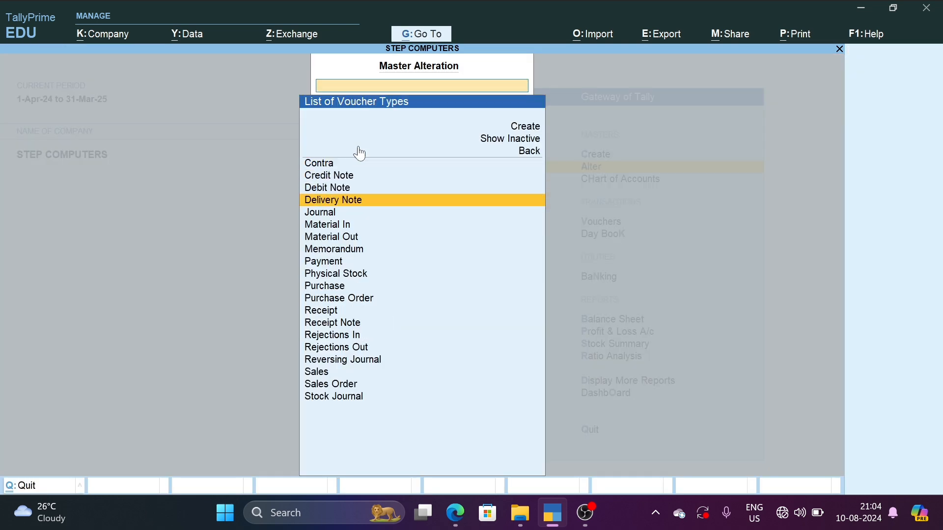
pyautogui.press('Down')
pyautogui.press('Return')
# - Set the Purchase voucher type's Method of Voucher Numbering to Manual and save the alteration
pyautogui.press('Return')
pyautogui.press('Return')
pyautogui.press('Return')
pyautogui.press('Return')
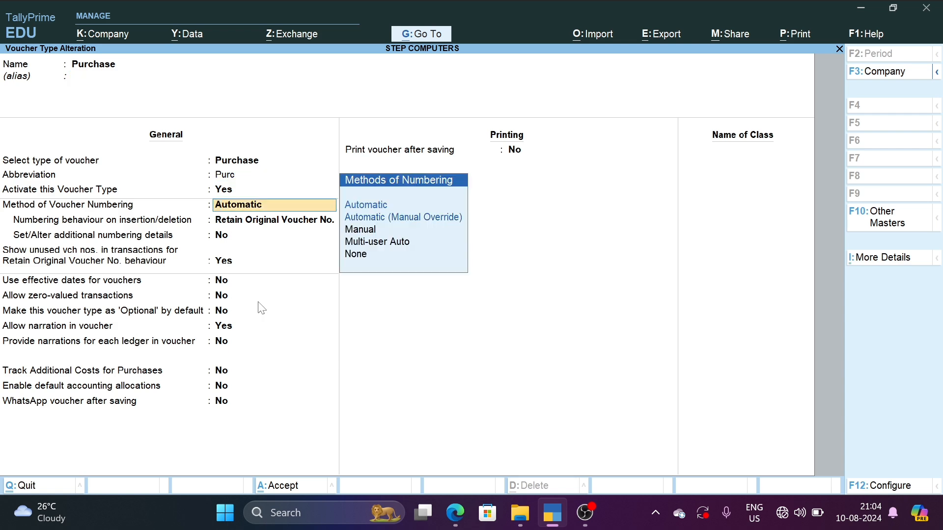
pyautogui.press('Down')
pyautogui.press('Down')
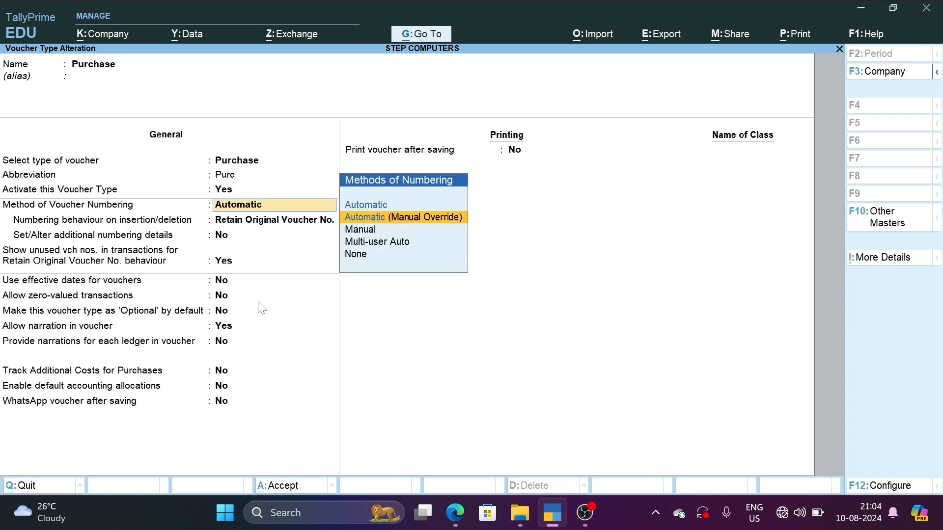
pyautogui.press('Return')
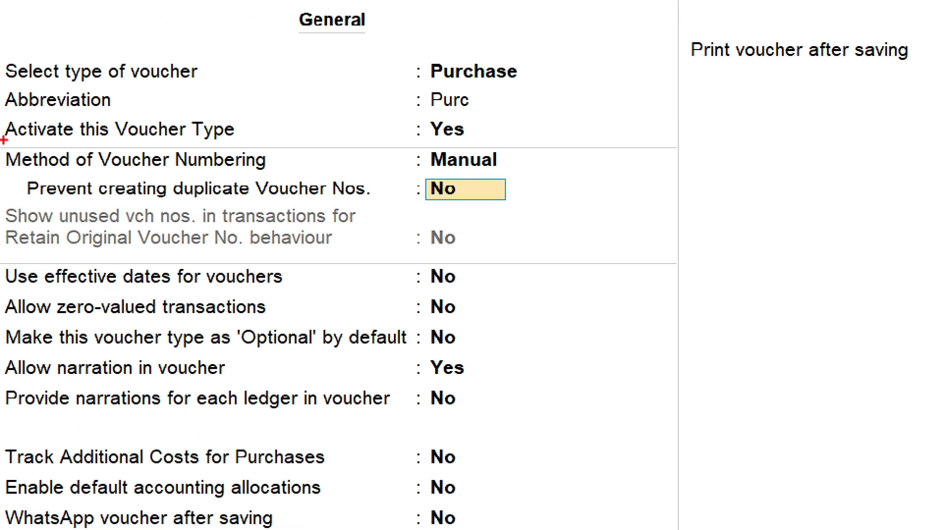
pyautogui.moveTo(2, 140); pyautogui.dragTo(195, 182)
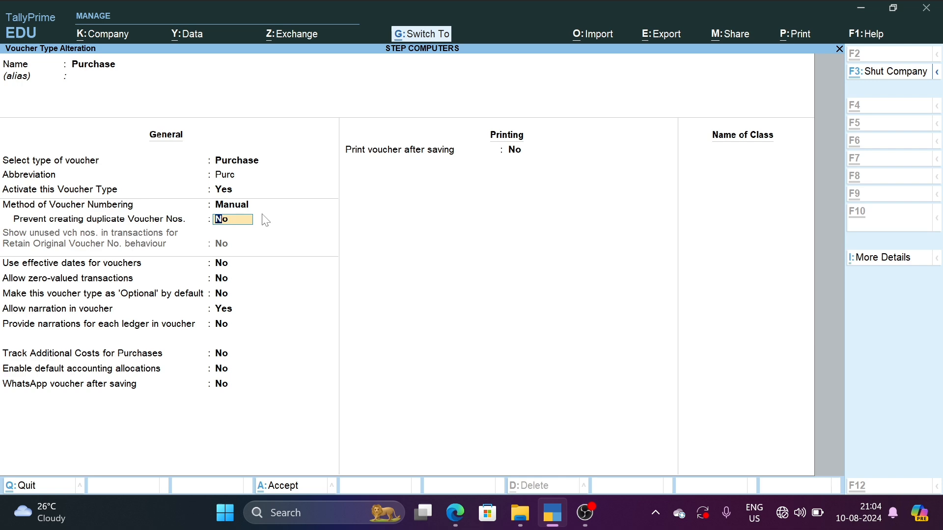
pyautogui.hotkey('ctrl', 'a')
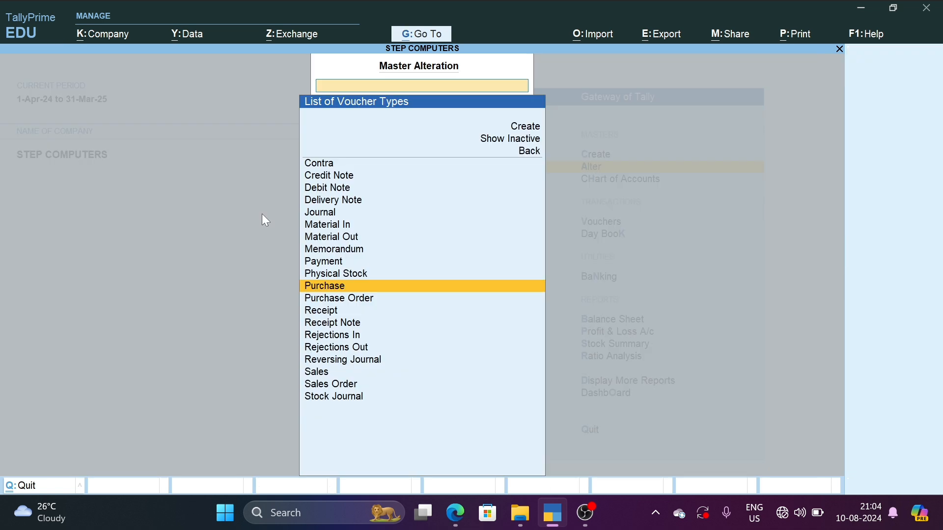
# - Leave the master alteration and open a new purchase voucher from the Gateway of Tally
pyautogui.press('Escape')
pyautogui.press('Escape')
pyautogui.press('Escape')
pyautogui.press('Escape')
pyautogui.press('Down')
pyautogui.press('Down')
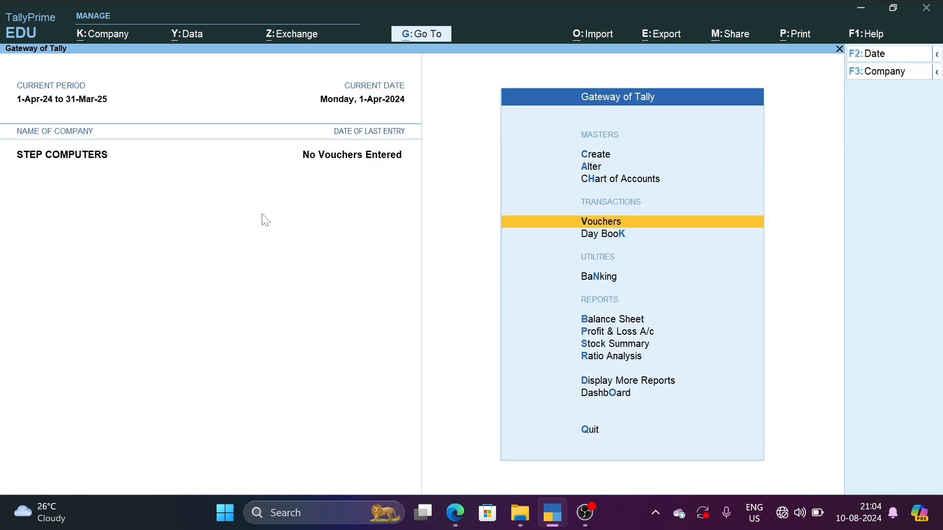
pyautogui.press('Return')
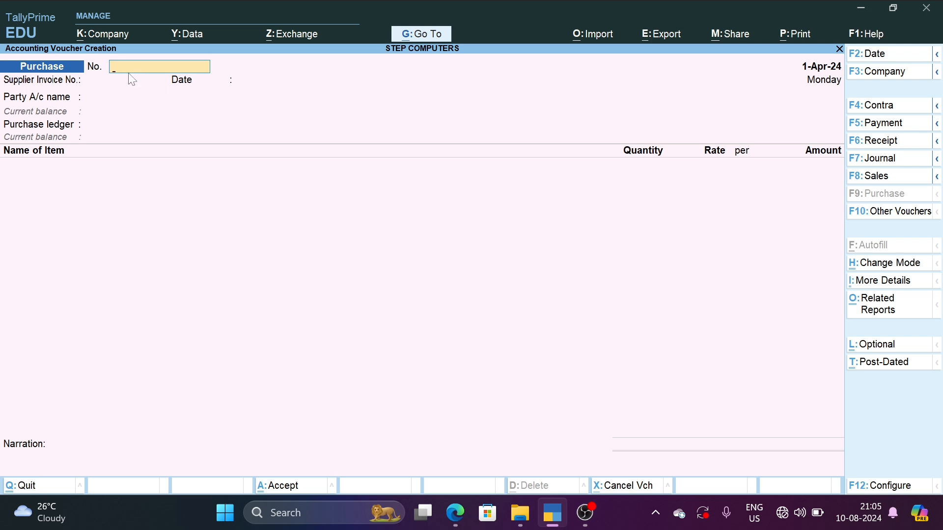
# - Enter the bill's invoice number CS/1/2024-25 as the purchase voucher number
pyautogui.hotkey('alt', 'Tab')
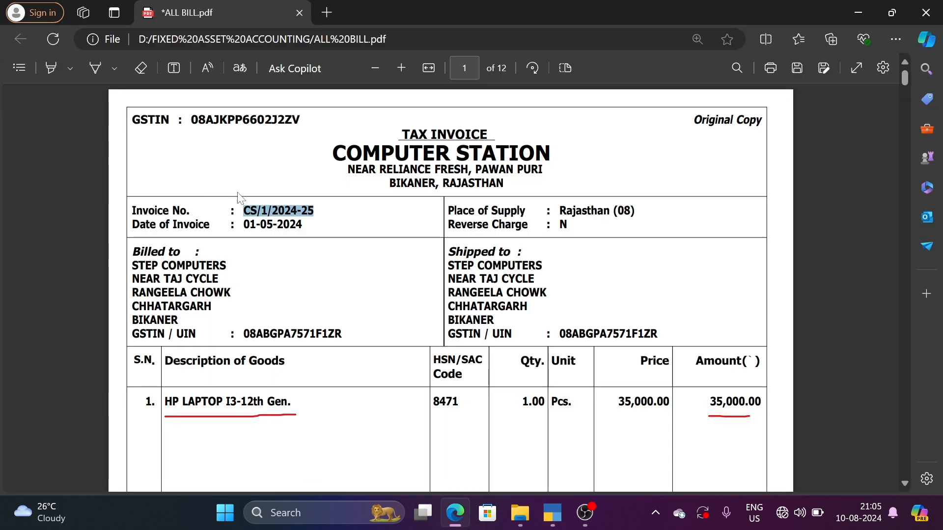
pyautogui.hotkey('alt', 'Tab')
pyautogui.hotkey('ctrl', 'v')
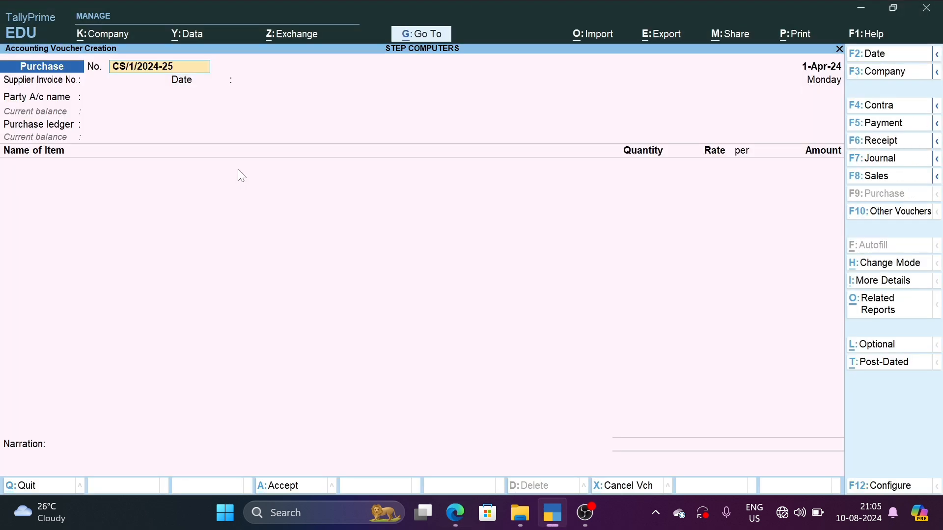
# - Set both the voucher date and the supplier invoice date to 1-May-24, leaving Supplier Invoice No. empty
pyautogui.hotkey('alt', 'Tab')
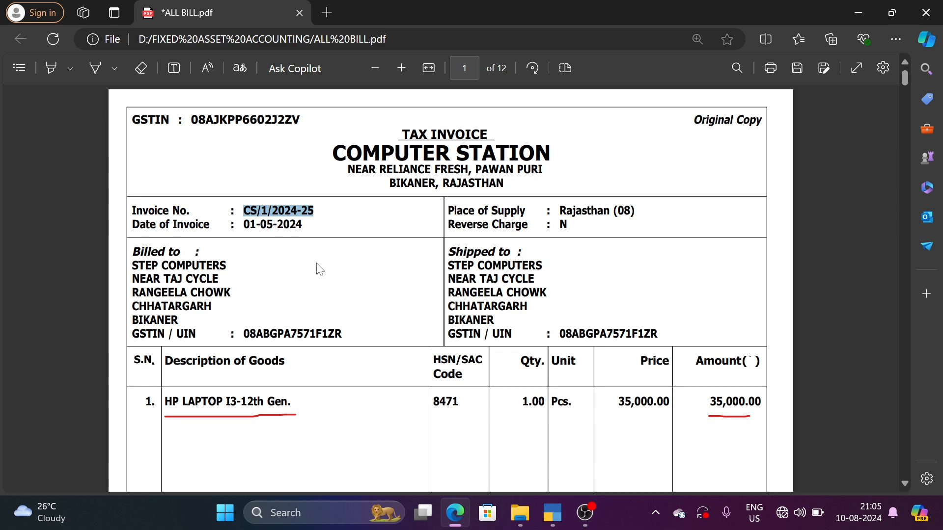
pyautogui.hotkey('alt', 'Tab')
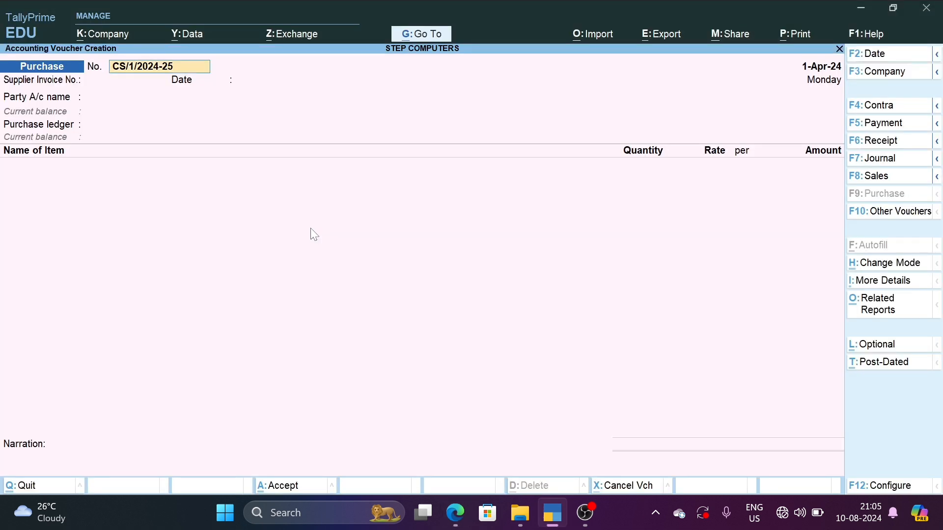
pyautogui.press('F2')
pyautogui.write('1-5')
pyautogui.press('Return')
pyautogui.press('Return')
pyautogui.press('Return')
pyautogui.write('1-5')
pyautogui.press('Return')
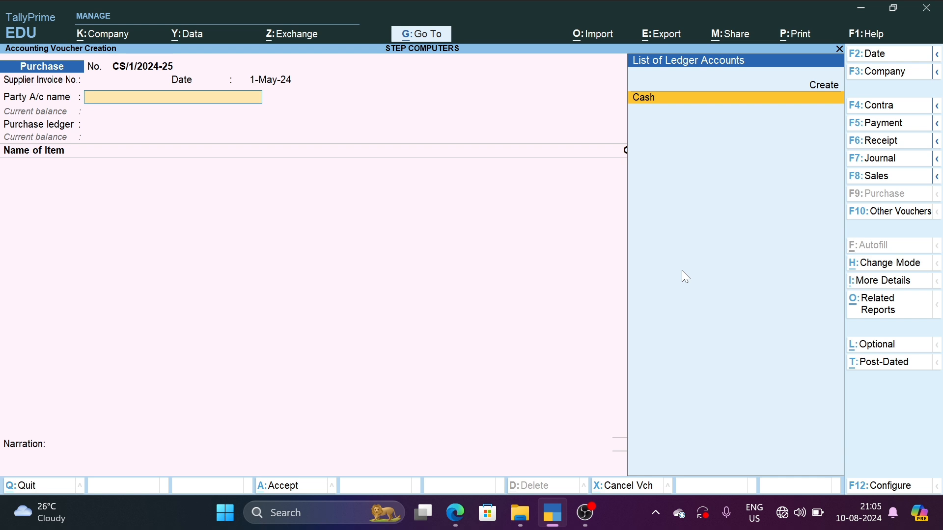
# - Change the purchase voucher's mode from Item Invoice to Accounting Invoice
pyautogui.press('ctrl')
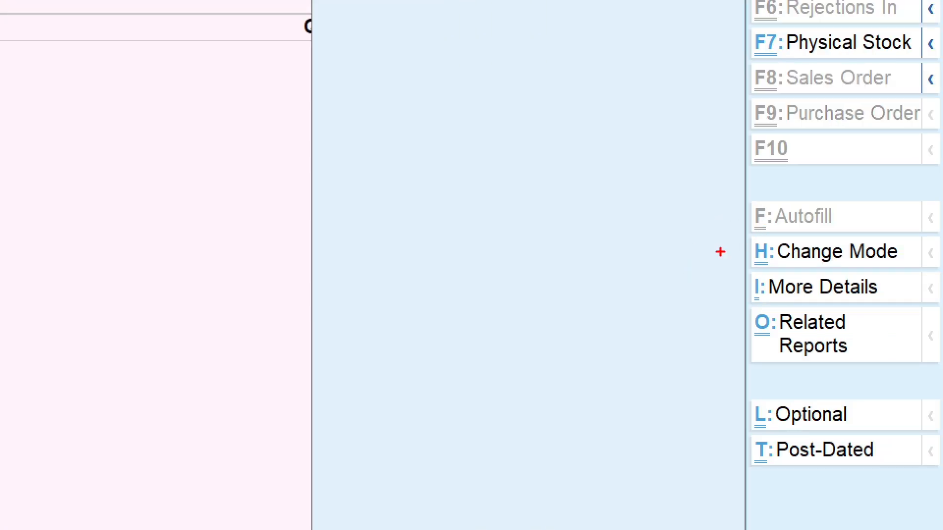
pyautogui.moveTo(725, 231)
pyautogui.mouseDown()
pyautogui.moveTo(874, 279)
pyautogui.moveTo(927, 274)
pyautogui.moveTo(919, 268)
pyautogui.mouseUp()
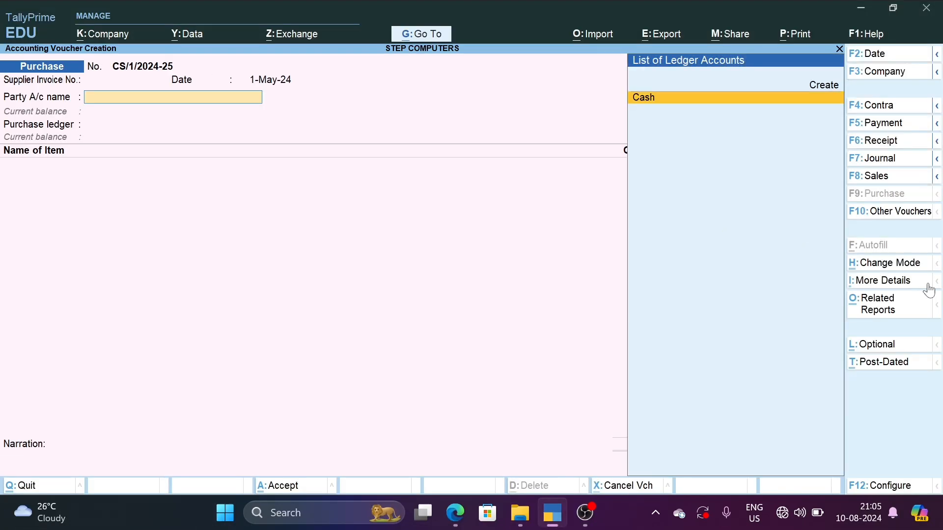
pyautogui.hotkey('ctrl', 'h')
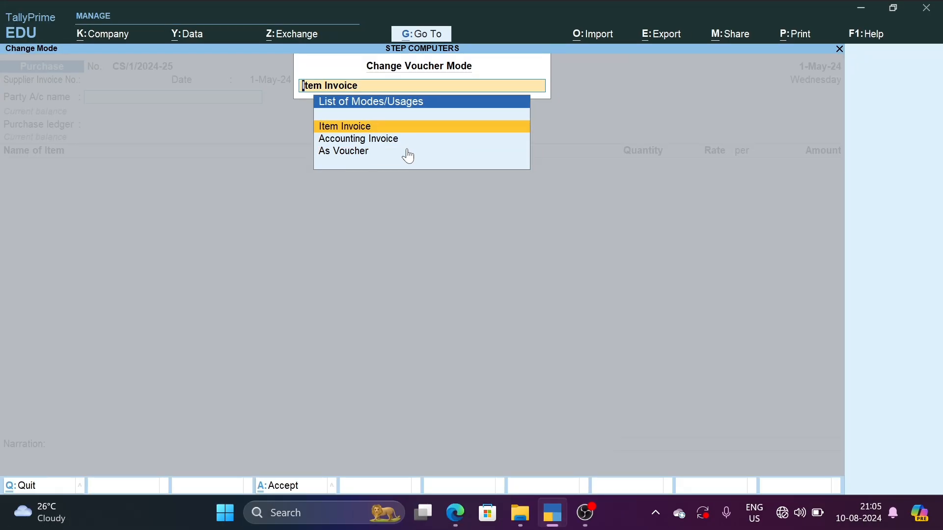
pyautogui.press('Down')
pyautogui.press('Return')
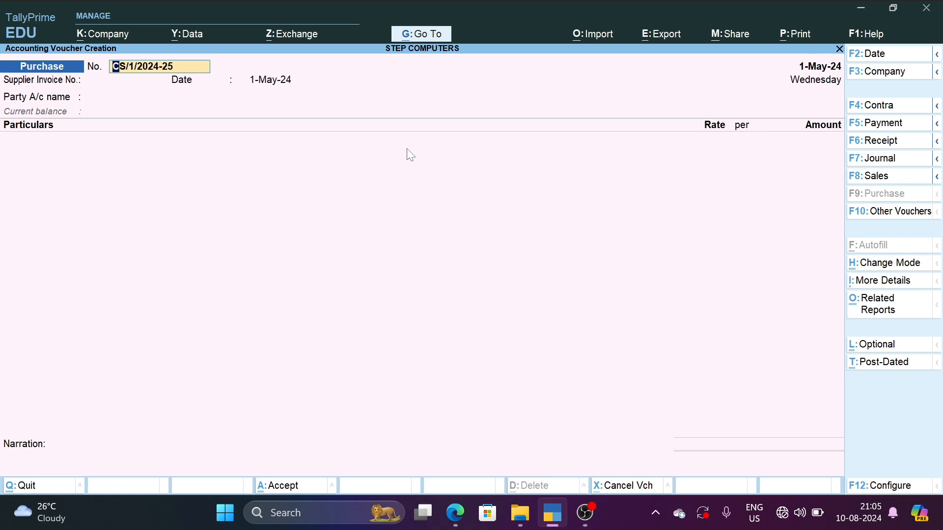
# - Start a new party ledger for the voucher, naming it COMPUTER STATION by copying the supplier's name from the PDF bill
pyautogui.press('Return')
pyautogui.press('Return')
pyautogui.press('Return')
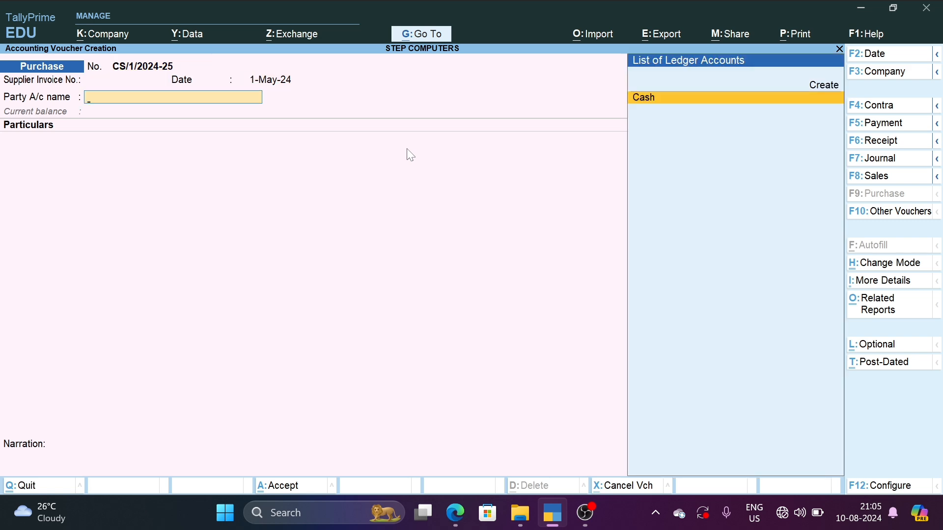
pyautogui.hotkey('alt', 'c')
pyautogui.hotkey('alt', 'Tab')
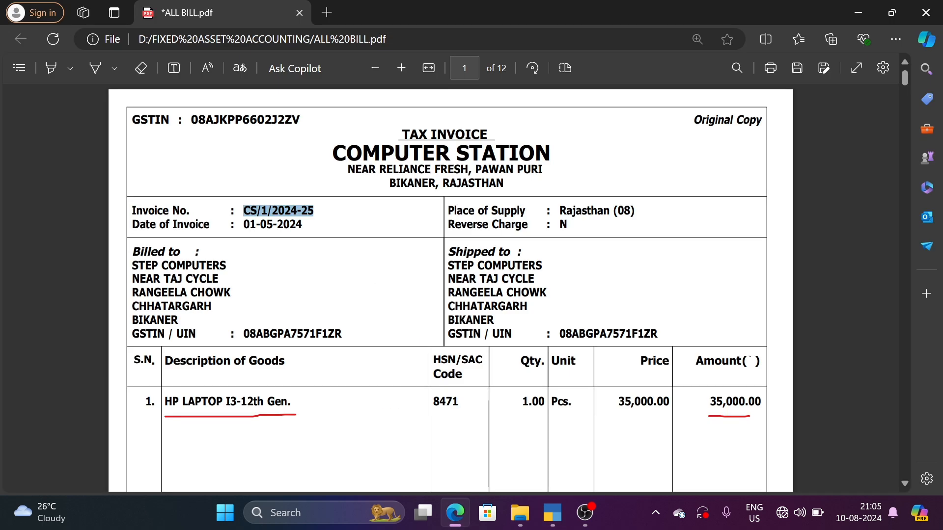
pyautogui.moveTo(333, 153); pyautogui.dragTo(554, 154)
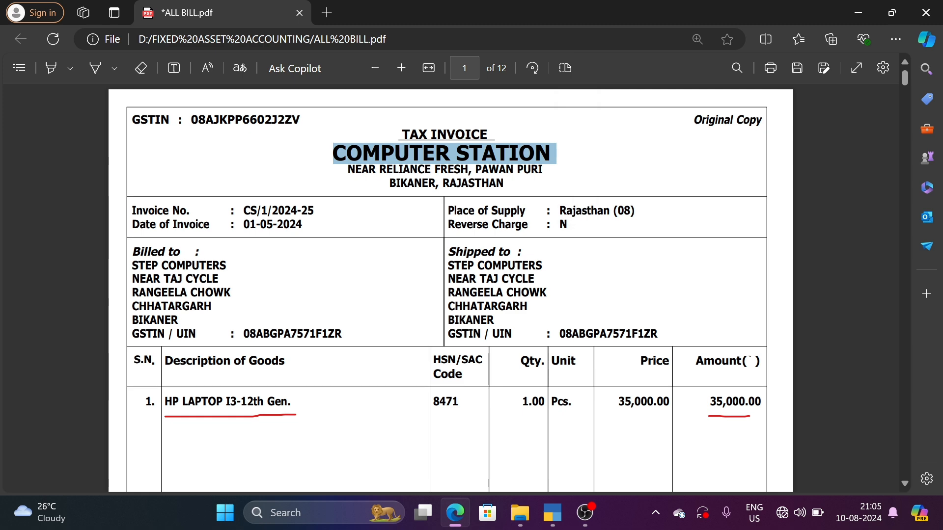
pyautogui.hotkey('ctrl', 'c')
pyautogui.hotkey('alt', 'Tab')
pyautogui.hotkey('ctrl', 'alt', 'v')
pyautogui.press('Return')
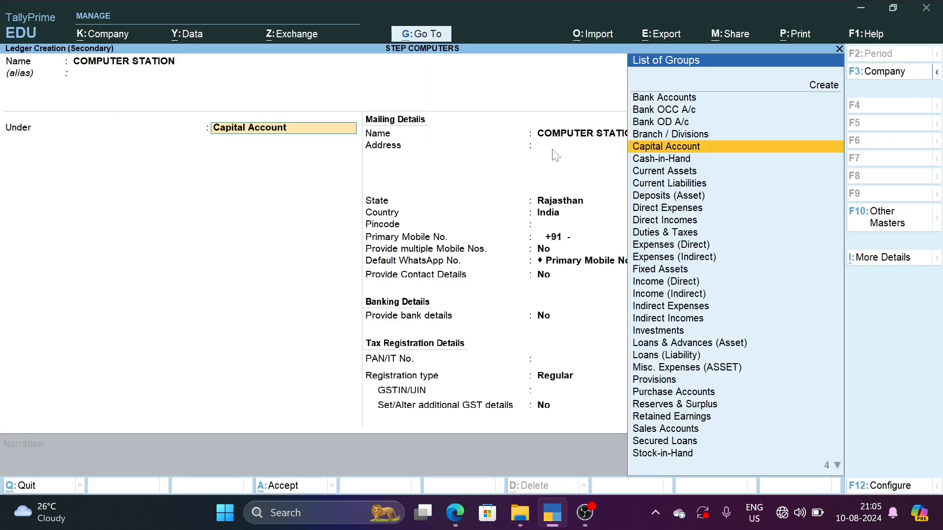
# - Place the COMPUTER STATION ledger under Sundry Creditors, keeping the default bill-by-bill and mailing details
pyautogui.write('SU')
pyautogui.press('Down')
pyautogui.press('Return')
pyautogui.press('Return')
pyautogui.press('Return')
pyautogui.press('Return')
pyautogui.press('Return')
pyautogui.press('Return')
pyautogui.press('Return')
pyautogui.press('Return')
pyautogui.press('Return')
pyautogui.press('Return')
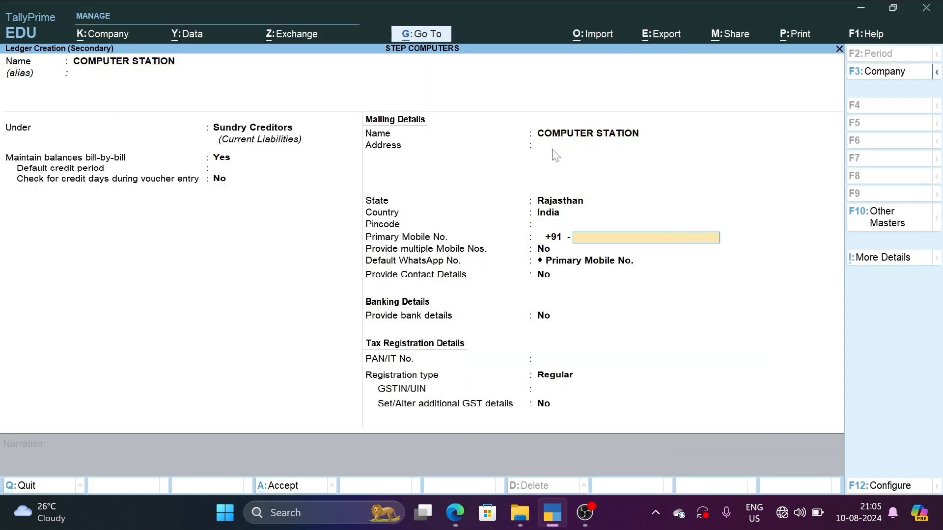
# - Copy the supplier's GSTIN from the bill into the ledger's GSTIN/UIN, then save the ledger as the voucher's party
pyautogui.press('Return')
pyautogui.press('Return')
pyautogui.hotkey('alt', 'Tab')
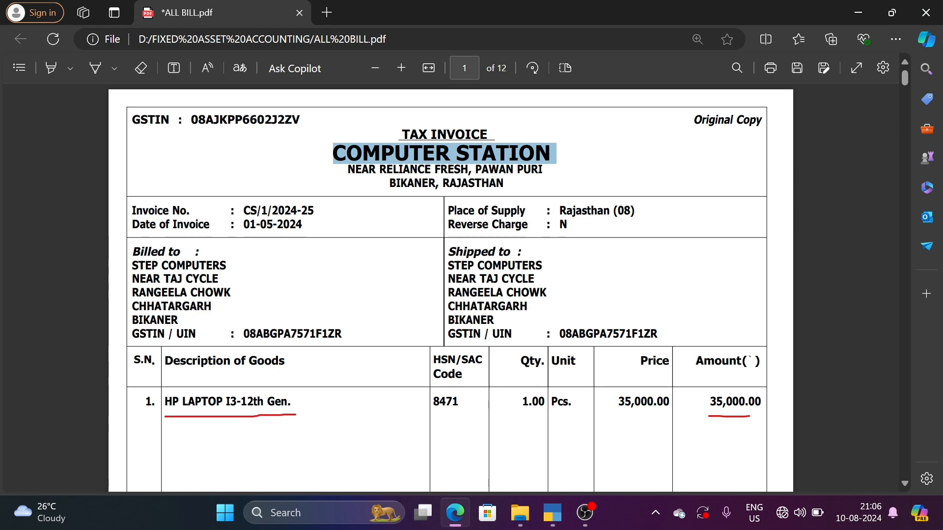
pyautogui.doubleClick(245, 120)
pyautogui.hotkey('alt', 'Tab')
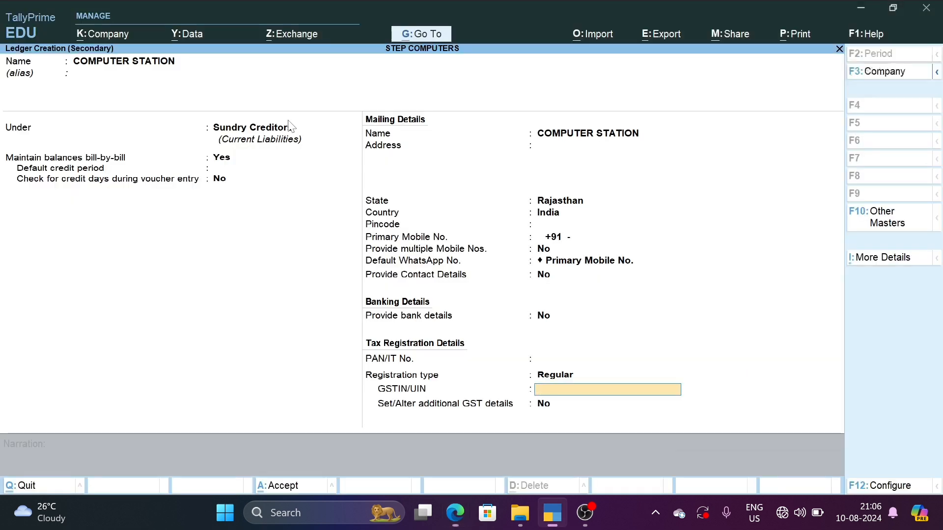
pyautogui.hotkey('ctrl', 'alt', 'v')
pyautogui.press('Return')
pyautogui.press('Return')
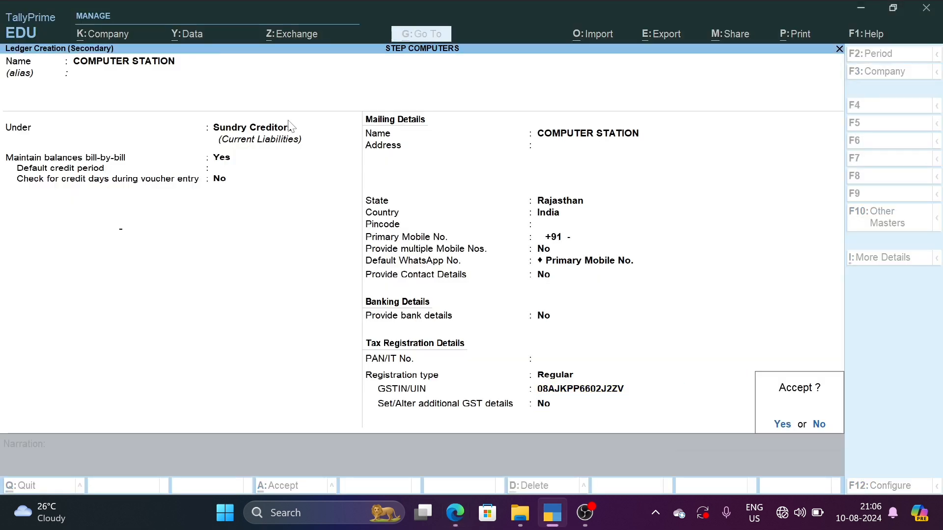
pyautogui.press('Return')
pyautogui.hotkey('ctrl', 'a')
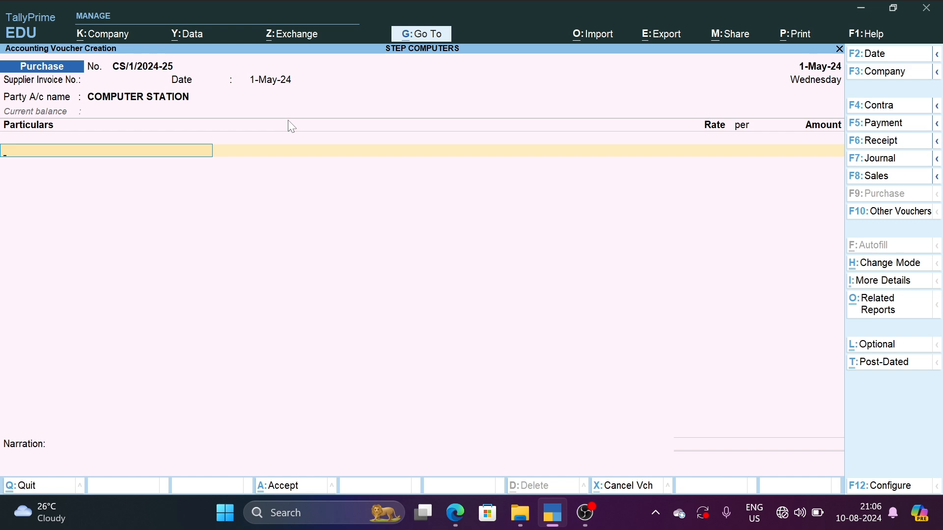
# - Copy the goods description from the bill and start a new particulars ledger named HP LAPTOP I3-12th Gen
pyautogui.hotkey('alt', 'Tab')
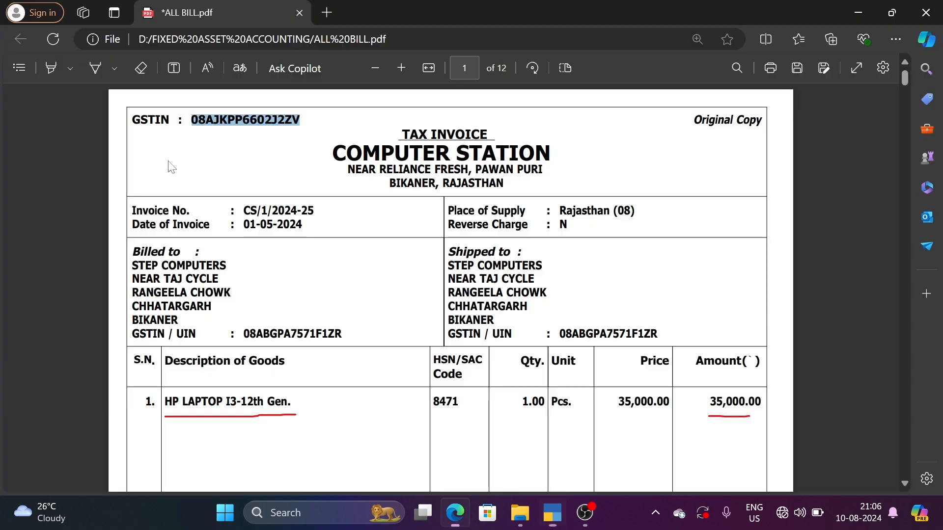
pyautogui.scroll(-3, 183, 285)
pyautogui.moveTo(164, 254); pyautogui.dragTo(290, 290)
pyautogui.hotkey('ctrl', 'c')
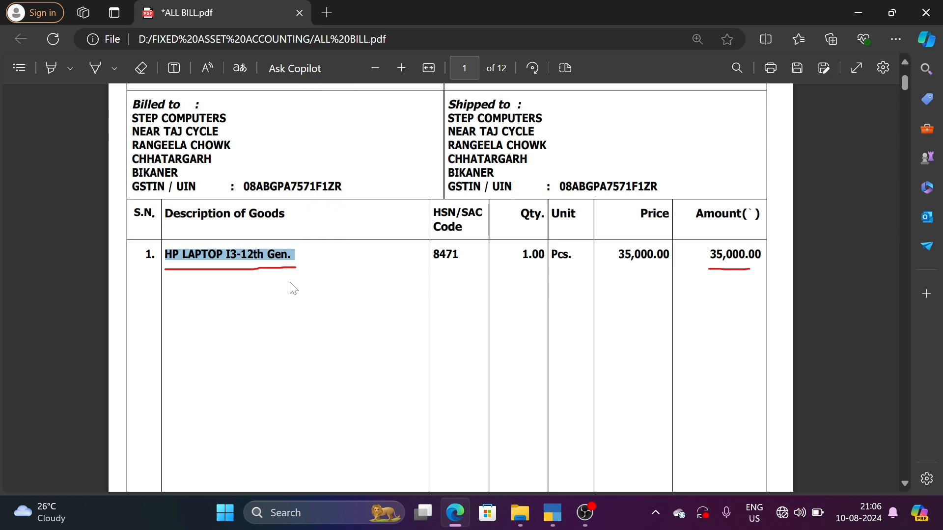
pyautogui.hotkey('alt', 'Tab')
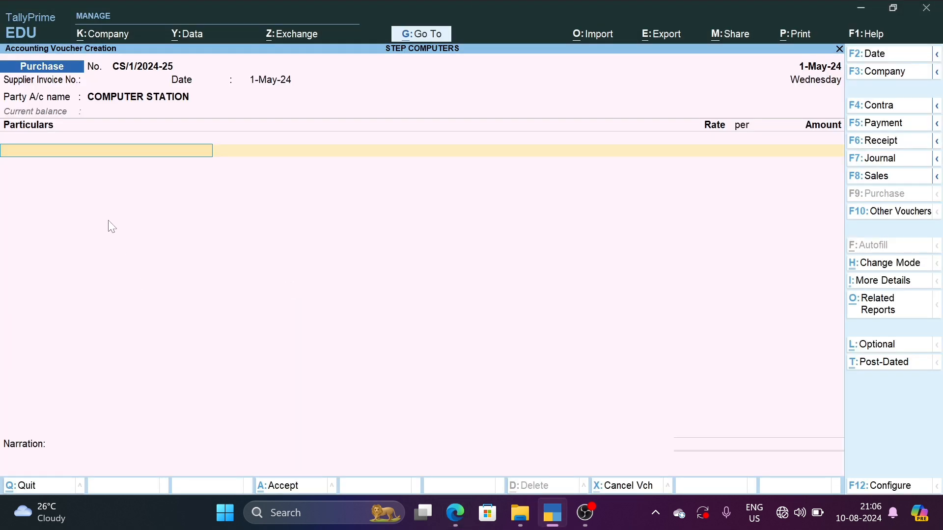
pyautogui.press('ctrl')
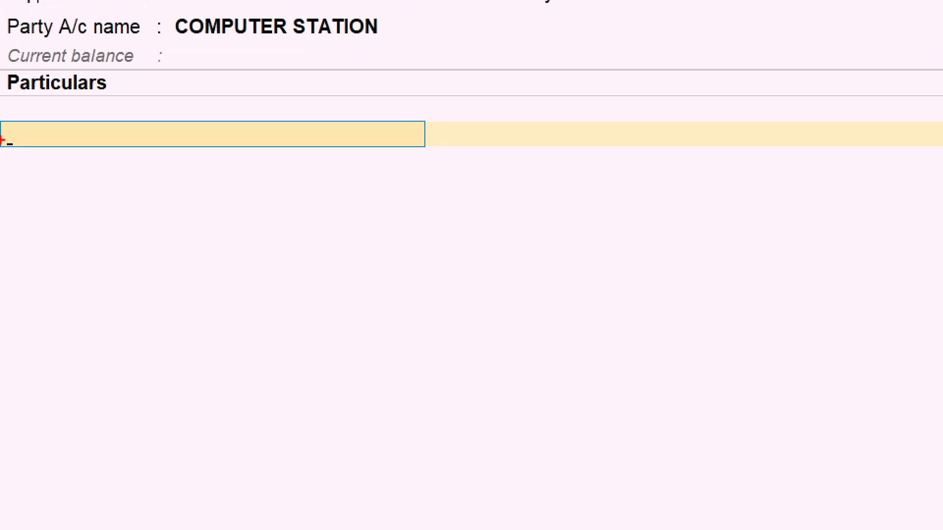
pyautogui.moveTo(1, 107)
pyautogui.mouseDown()
pyautogui.moveTo(191, 143)
pyautogui.moveTo(455, 152)
pyautogui.moveTo(475, 161)
pyautogui.mouseUp()
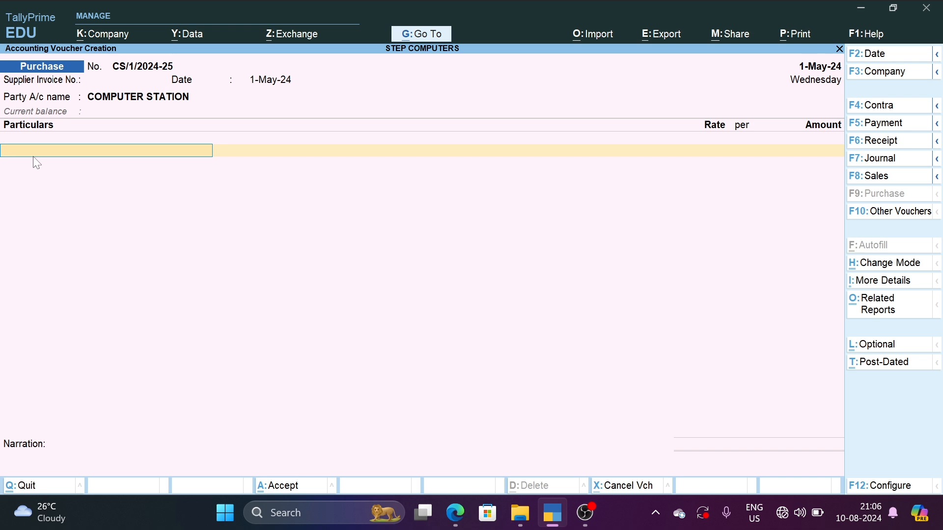
pyautogui.press('Up')
pyautogui.press('Return')
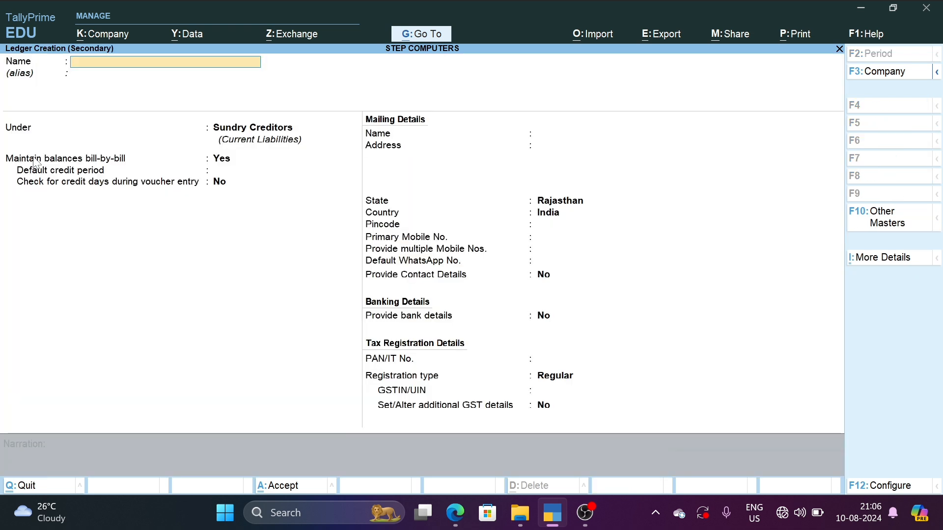
pyautogui.hotkey('ctrl', 'v')
pyautogui.press('Return')
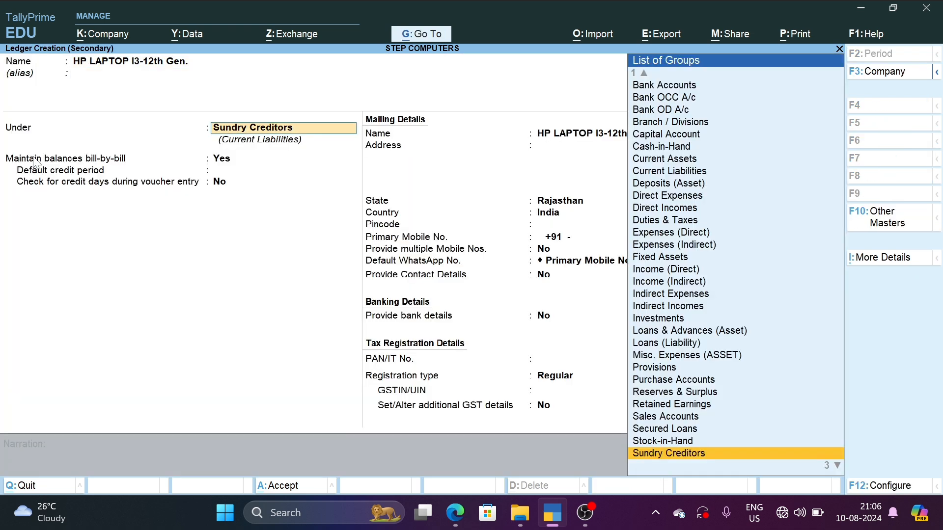
# - Place the HP LAPTOP I3-12th Gen. ledger under the Fixed Assets group
pyautogui.write('fi')
pyautogui.press('Return')
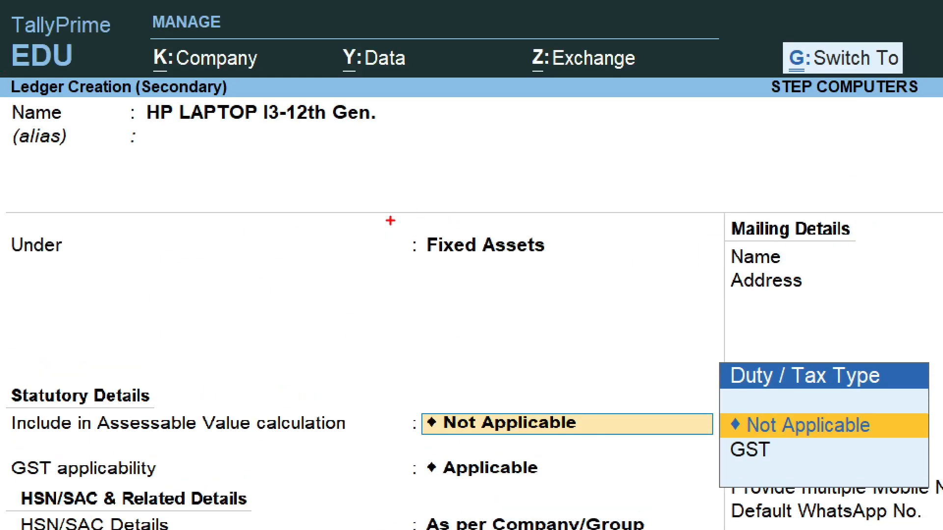
pyautogui.moveTo(390, 220); pyautogui.dragTo(551, 266)
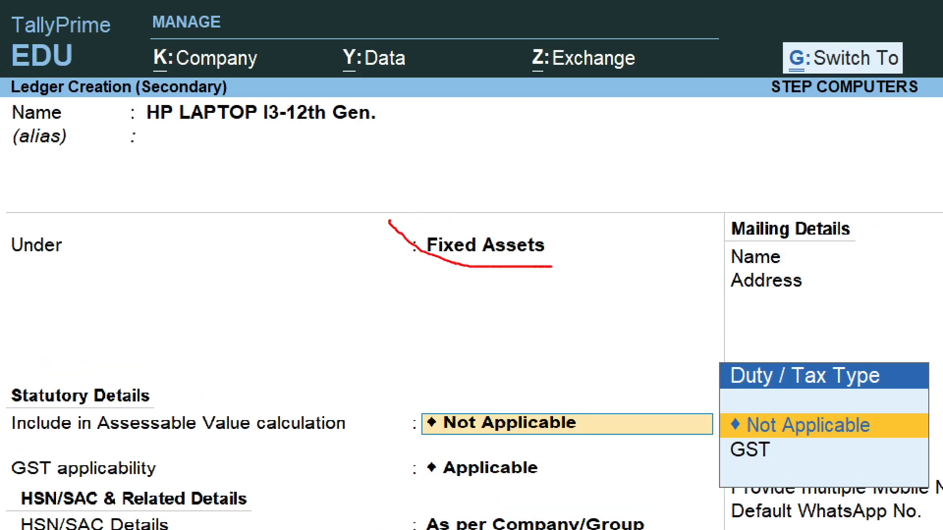
pyautogui.press('e')
pyautogui.moveTo(366, 220)
pyautogui.mouseDown()
pyautogui.moveTo(416, 254)
pyautogui.moveTo(602, 281)
pyautogui.mouseUp()
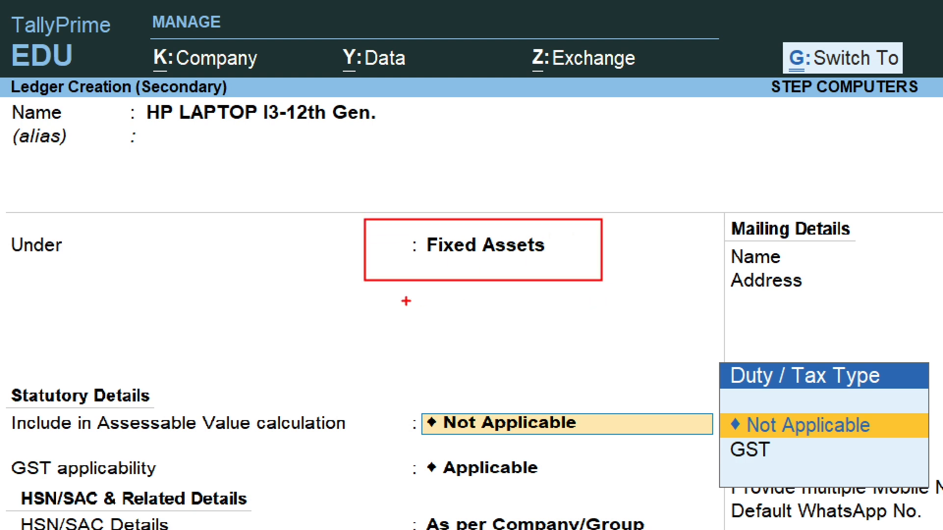
pyautogui.moveTo(122, 93)
pyautogui.mouseDown()
pyautogui.moveTo(280, 131)
pyautogui.moveTo(429, 137)
pyautogui.mouseUp()
pyautogui.press('Escape')
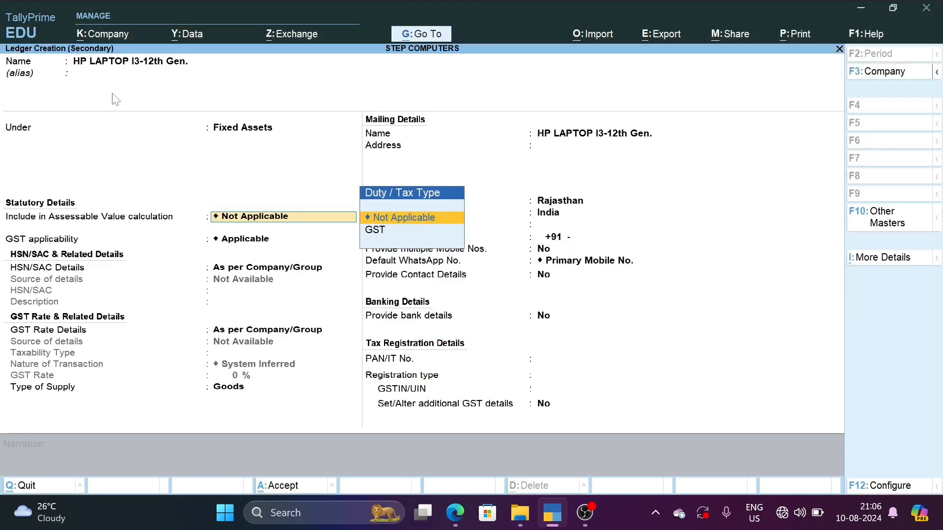
# - Keep GST applicability as Applicable, set HSN/SAC Details to Specify Details Here, and enter the bill's HSN code 8471
pyautogui.press('Return')
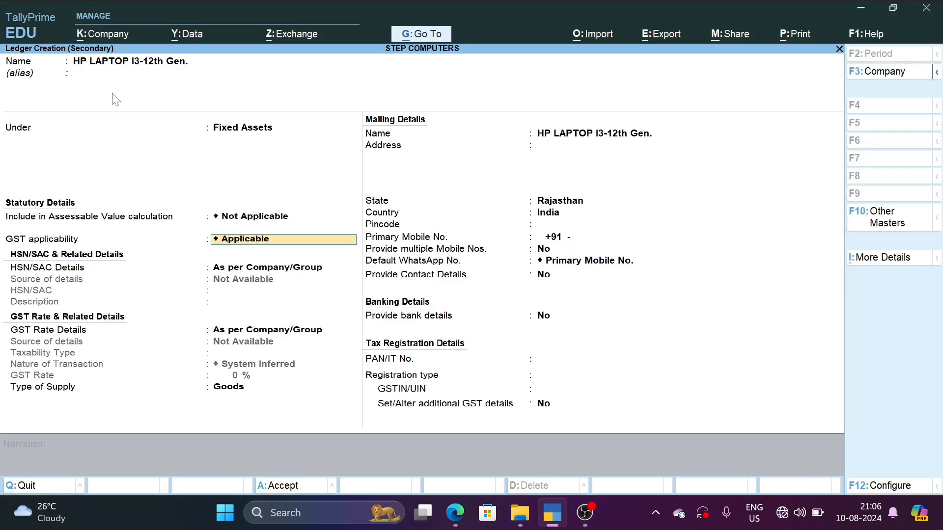
pyautogui.press('Return')
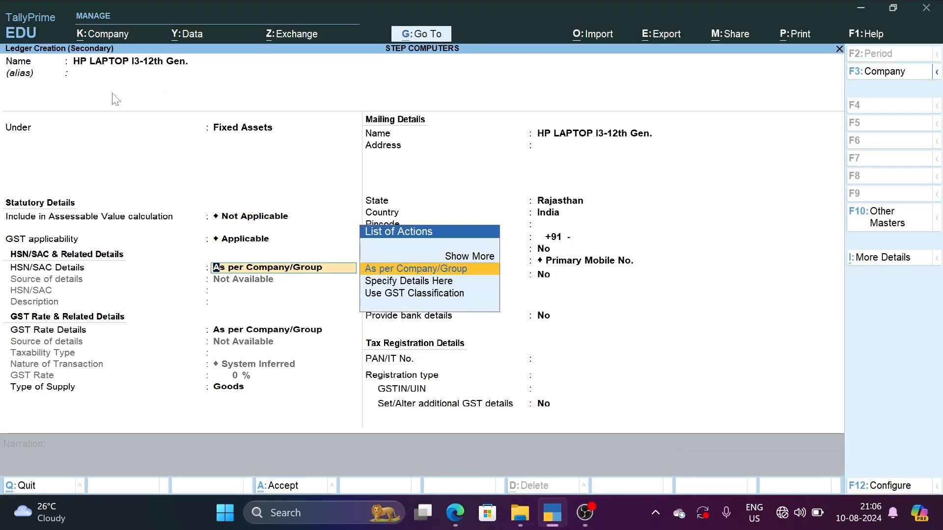
pyautogui.press('Down')
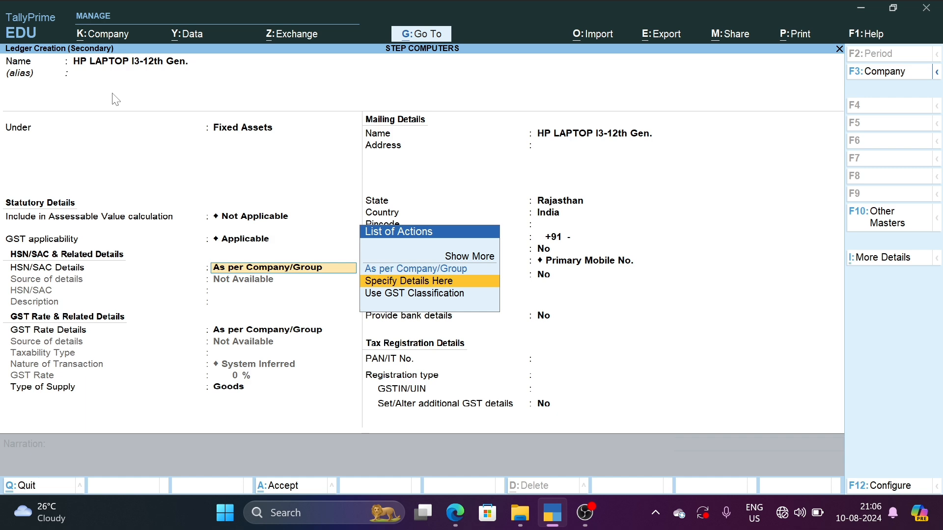
pyautogui.press('Return')
pyautogui.hotkey('alt', 'Tab')
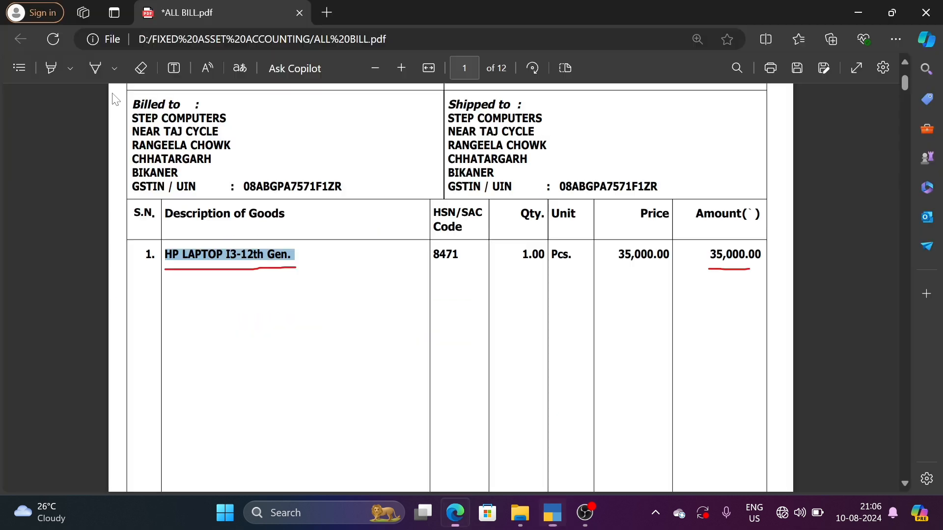
pyautogui.hotkey('alt', 'Tab')
pyautogui.write('8471')
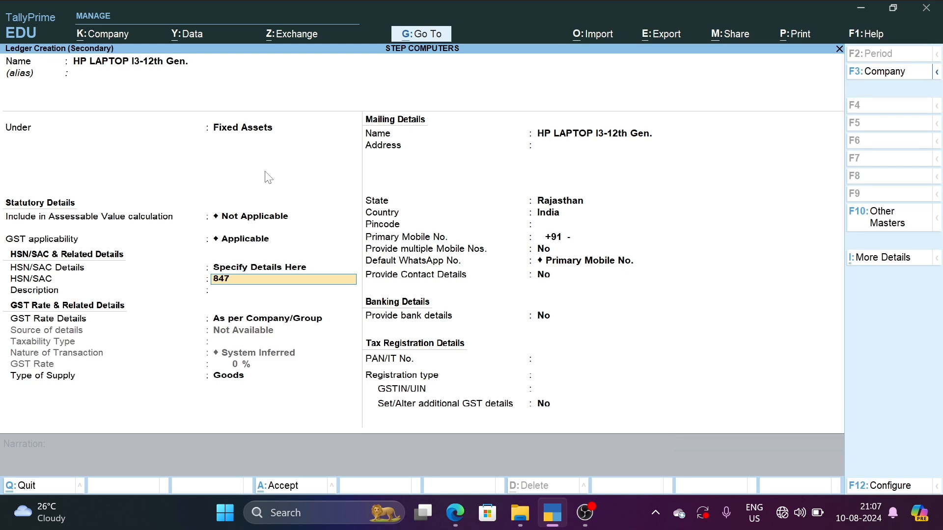
pyautogui.press('Return')
pyautogui.press('Return')
# - Set GST Rate Details to Specify Details Here, with taxability type Taxable and the bill's combined GST rate of 18%
pyautogui.press('Down')
pyautogui.press('Return')
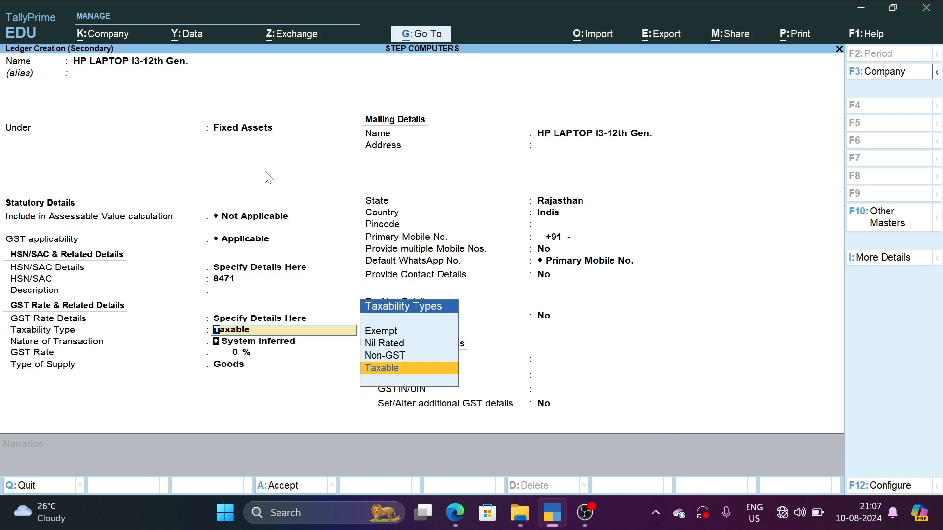
pyautogui.press('Return')
pyautogui.hotkey('alt', 'Tab')
pyautogui.scroll(-5, 520, 324)
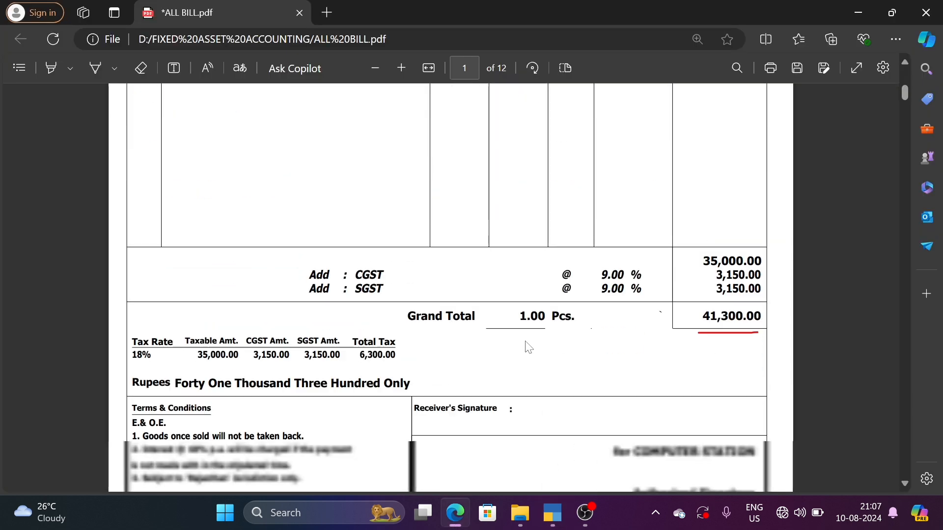
pyautogui.hotkey('alt', 'Tab')
pyautogui.write('18')
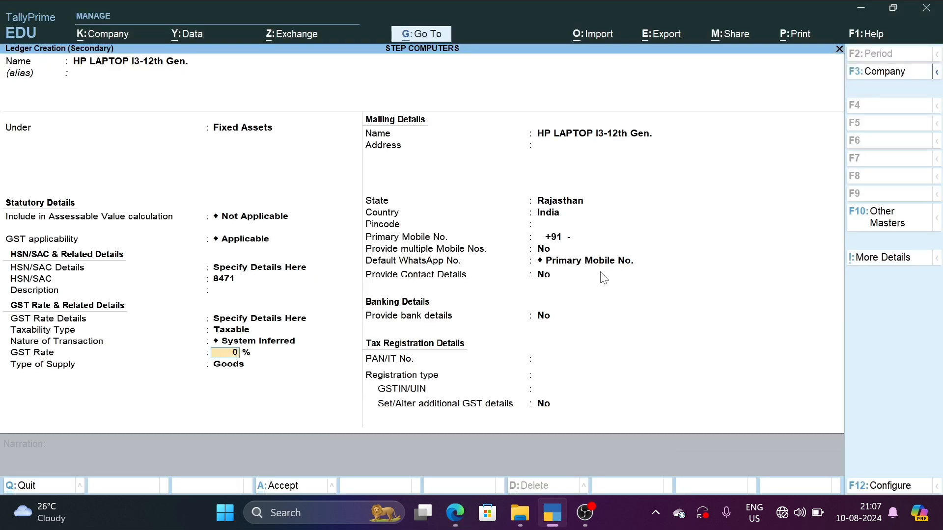
pyautogui.press('Return')
# - Set the laptop ledger's Type of Supply to Capital Goods and save the ledger
pyautogui.press('Up')
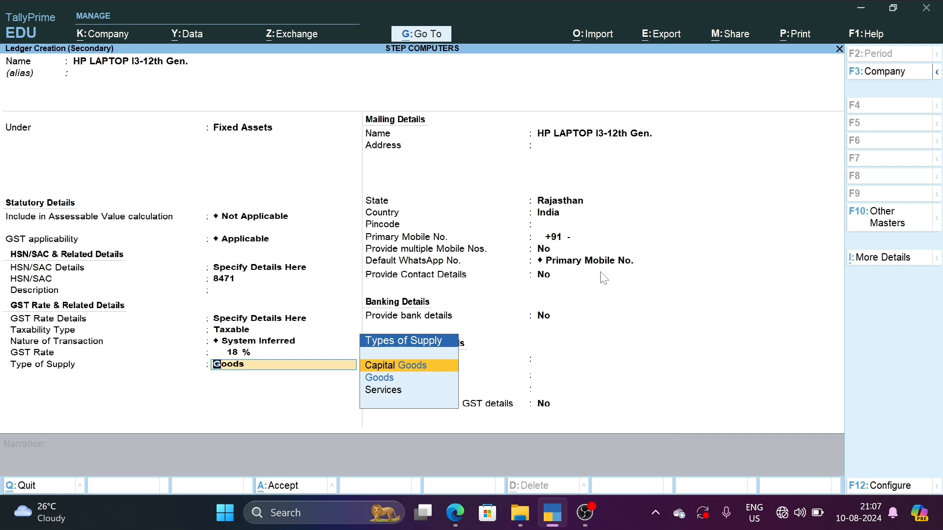
pyautogui.press('Return')
pyautogui.hotkey('ctrl', 'a')
# - Enter the bill's laptop price of 35,000 as the HP LAPTOP I3-12th Gen. amount and accept its GST details as per Masters/Company
pyautogui.hotkey('alt', 'Tab')
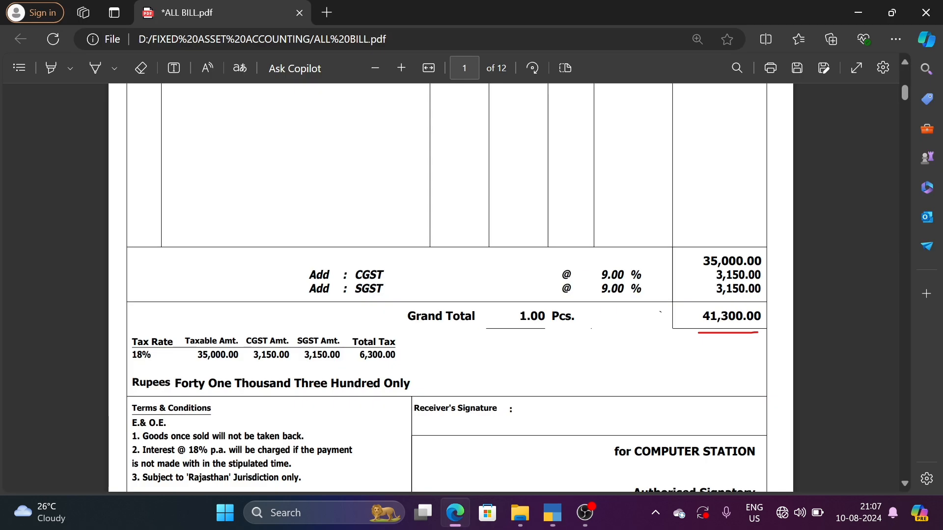
pyautogui.scroll(10, 815, 252)
pyautogui.scroll(-2, 815, 253)
pyautogui.hotkey('alt', 'Tab')
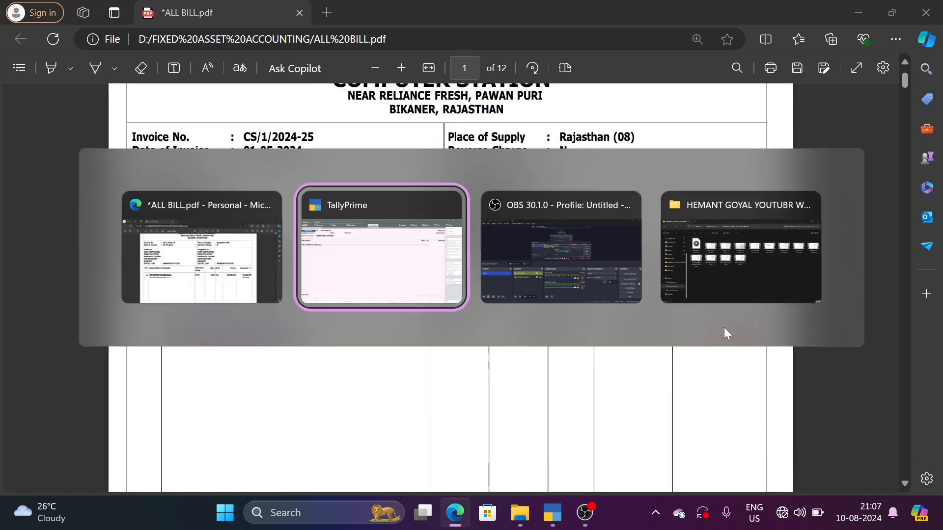
pyautogui.write('35000')
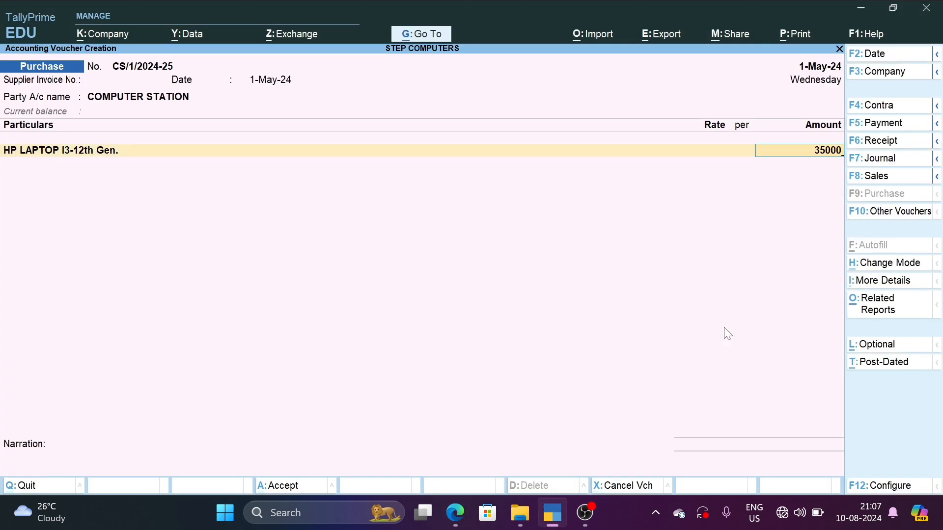
pyautogui.press('Return')
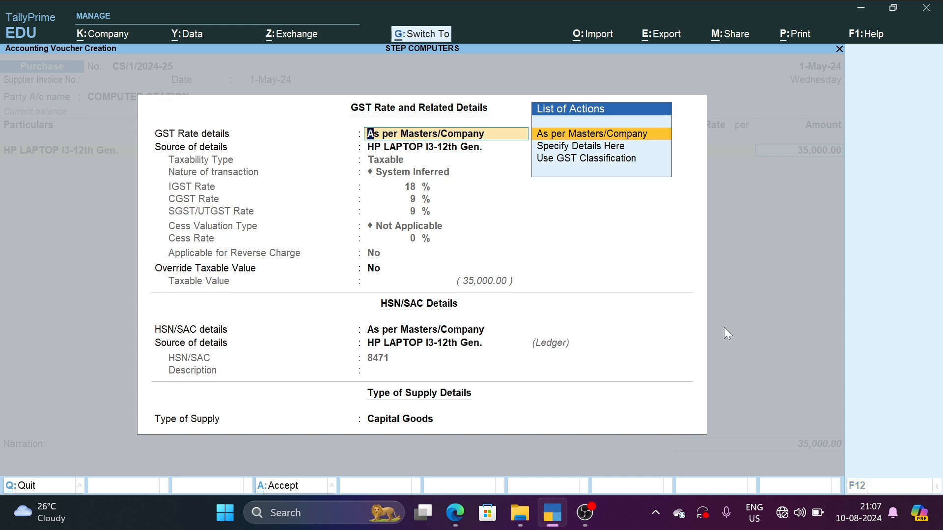
pyautogui.press('Return')
# - Check the taxes charged on the bill and start a new ledger named CGST under Duties & Taxes
pyautogui.hotkey('alt', 'Tab')
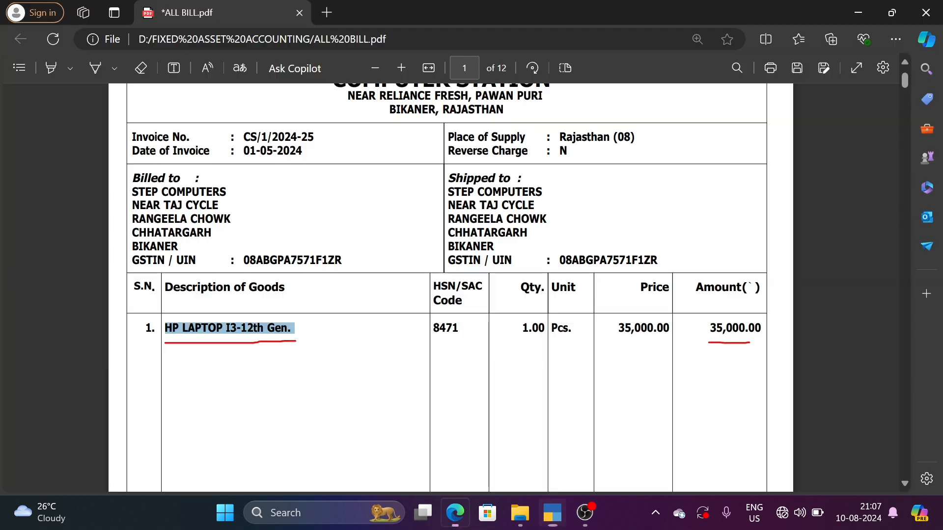
pyautogui.scroll(-5, 643, 395)
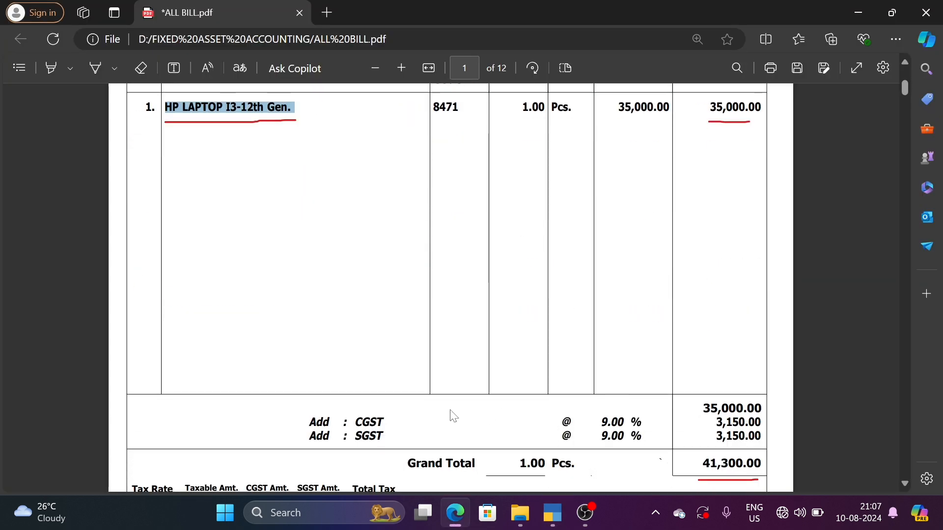
pyautogui.hotkey('alt', 'Tab')
pyautogui.hotkey('alt', 'c')
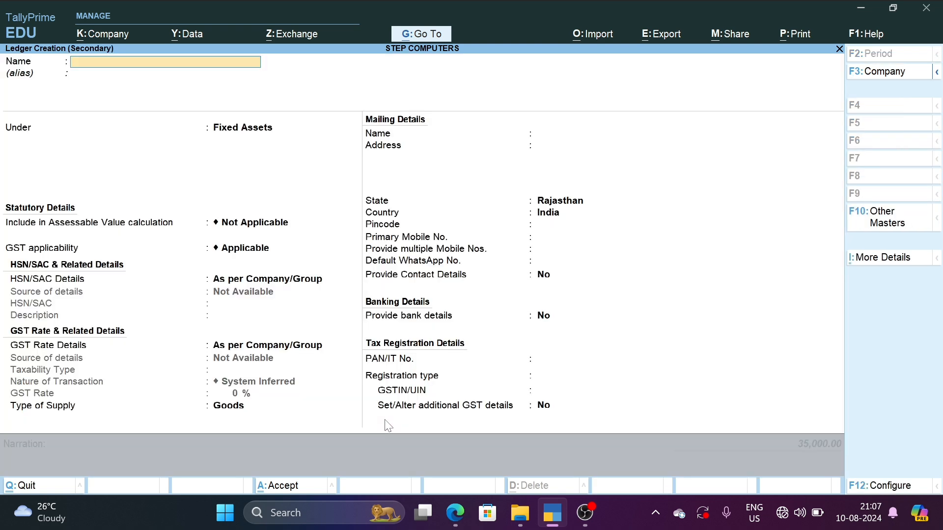
pyautogui.write('CGST')
pyautogui.press('Return')
pyautogui.press('Return')
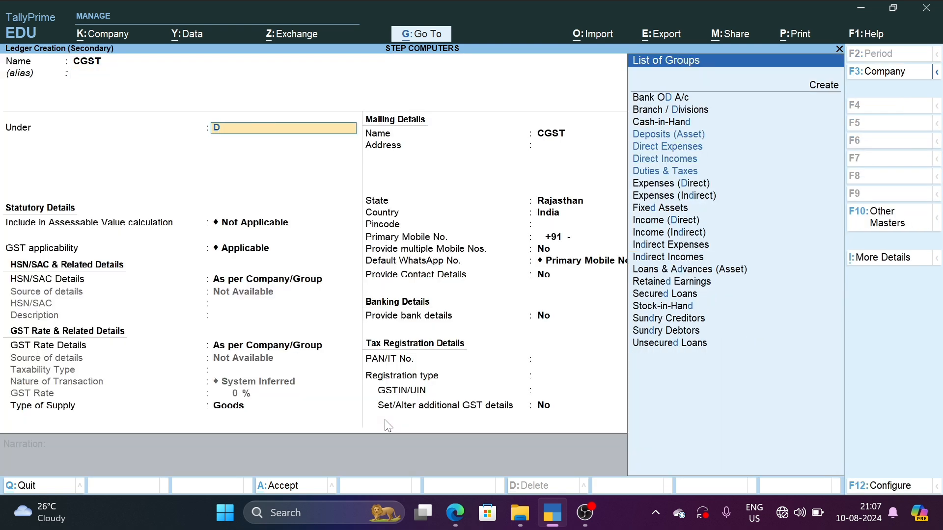
pyautogui.write('du')
pyautogui.press('Return')
# - Set the CGST ledger's duty type to GST and tax type to CGST, save it, and accept its voucher amount
pyautogui.press('Up')
pyautogui.press('Return')
pyautogui.press('Down')
pyautogui.press('Return')
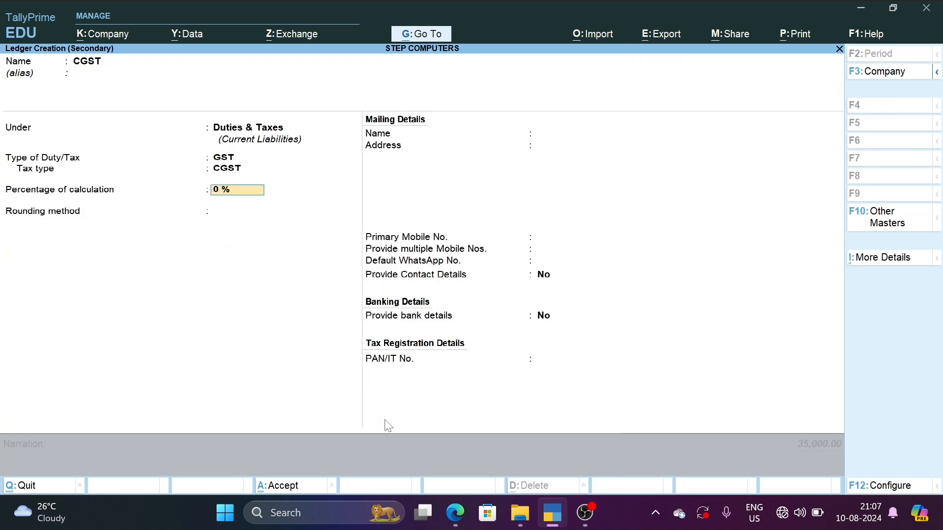
pyautogui.hotkey('ctrl', 'a')
pyautogui.press('Return')
# - Start a new ledger named SGST under Duties & Taxes with GST as the type of duty
pyautogui.hotkey('alt', 'c')
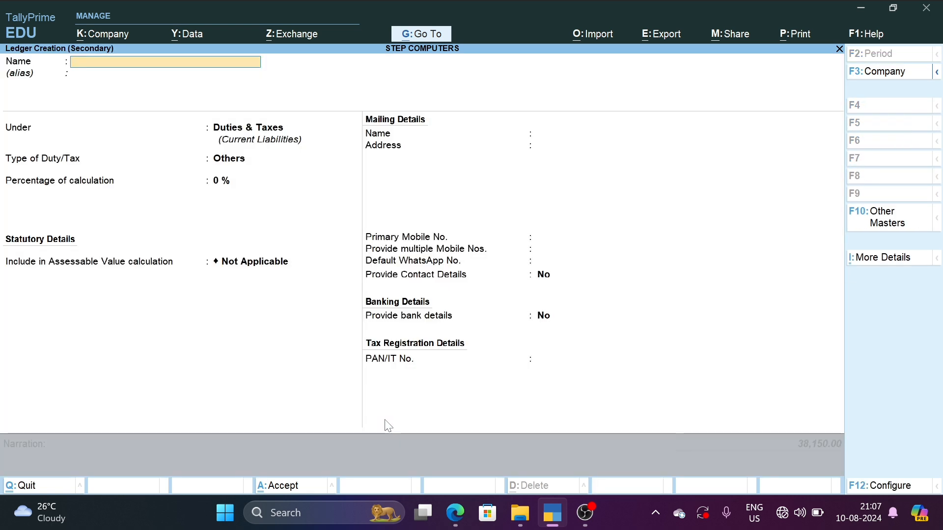
pyautogui.write('SGST')
pyautogui.press('Return')
pyautogui.press('Return')
pyautogui.press('Return')
pyautogui.press('Return')
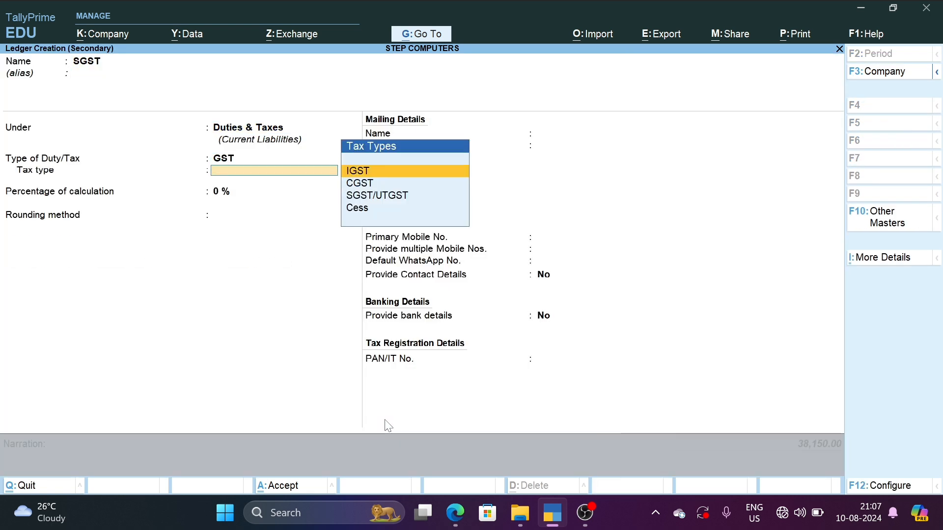
# - Set the SGST ledger's tax type to SGST/UTGST, save it, and accept its amount in the voucher
pyautogui.press('Down')
pyautogui.press('Down')
pyautogui.press('Return')
pyautogui.press('Return')
pyautogui.press('Return')
pyautogui.press('Return')
pyautogui.press('Return')
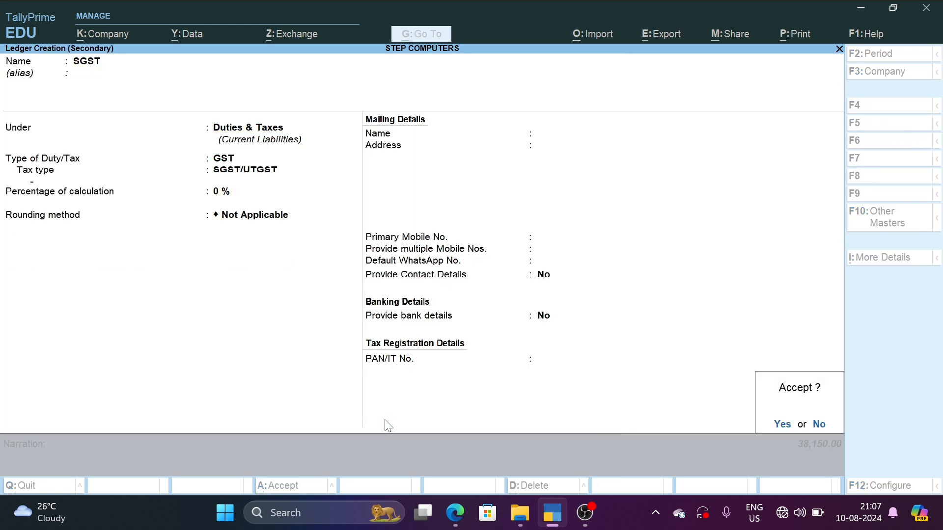
pyautogui.press('Return')
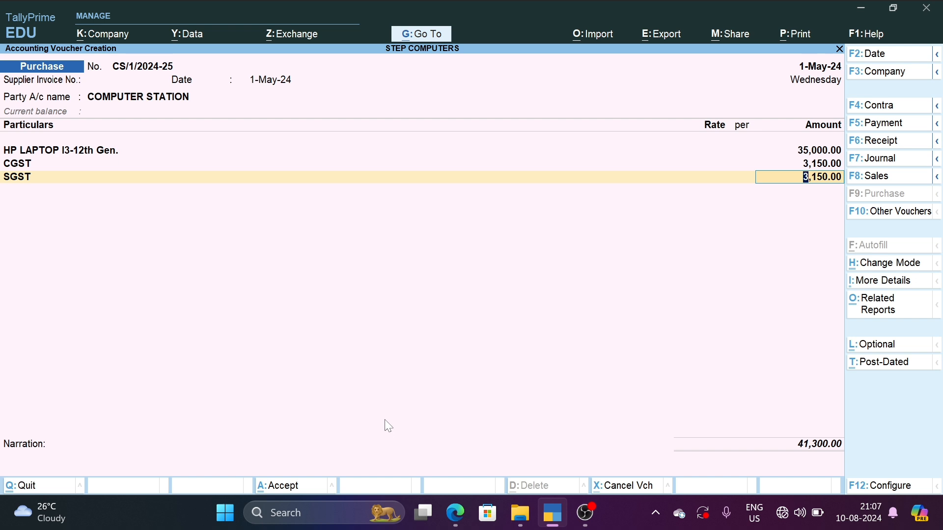
pyautogui.press('Return')
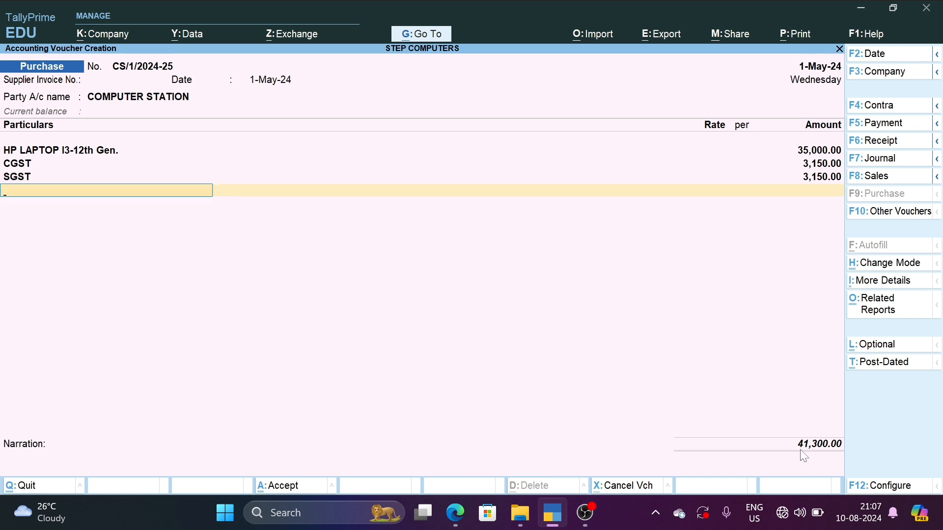
# - Compare the voucher total with the grand total on the COMPUTER STATION bill and review the bill's billed-to details
pyautogui.hotkey('alt', 'Tab')
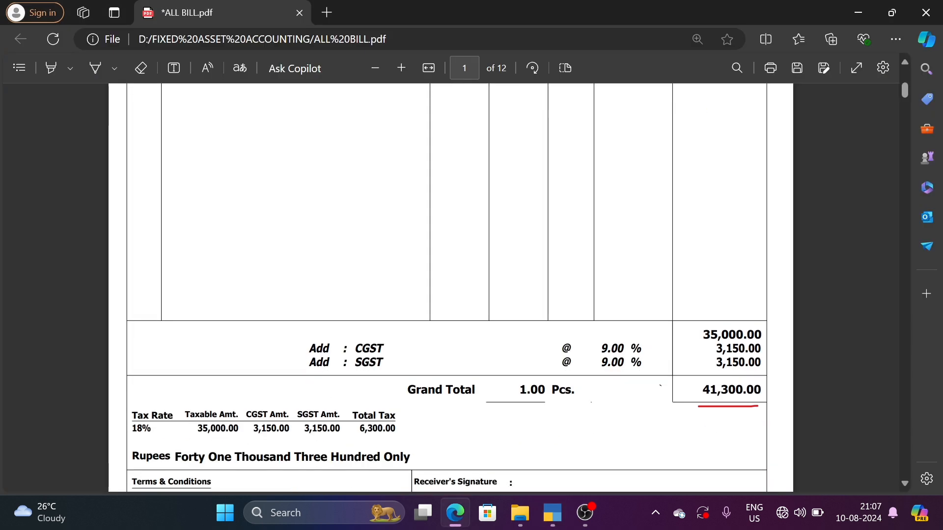
pyautogui.doubleClick(731, 390)
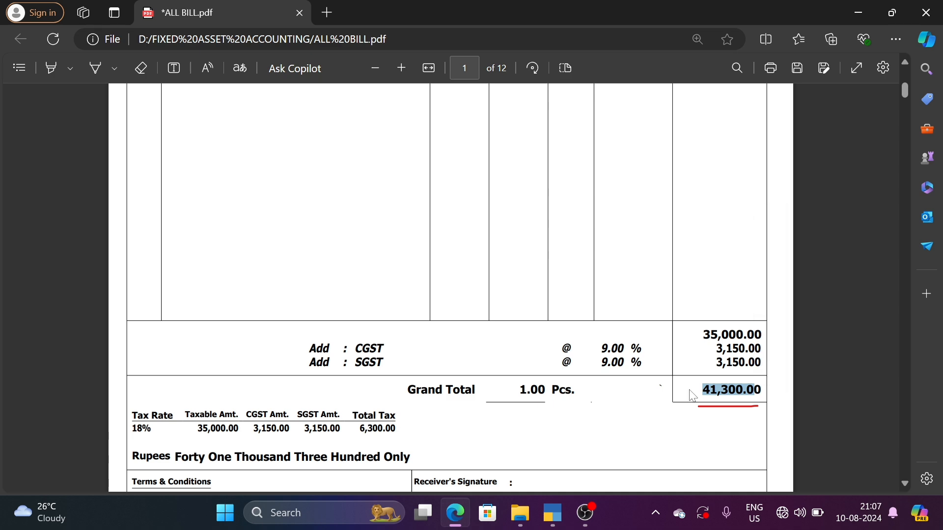
pyautogui.hotkey('alt', 'Tab')
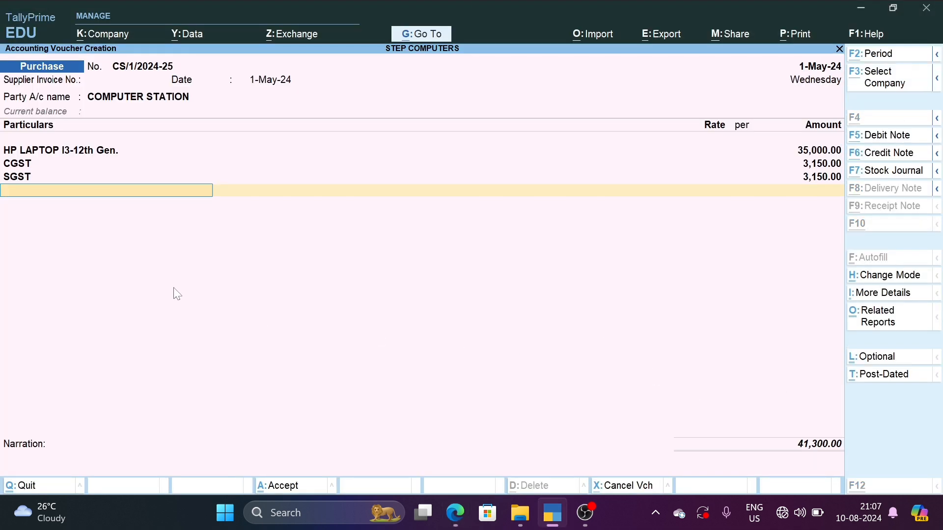
pyautogui.hotkey('alt', 'Tab')
pyautogui.scroll(5, 175, 292)
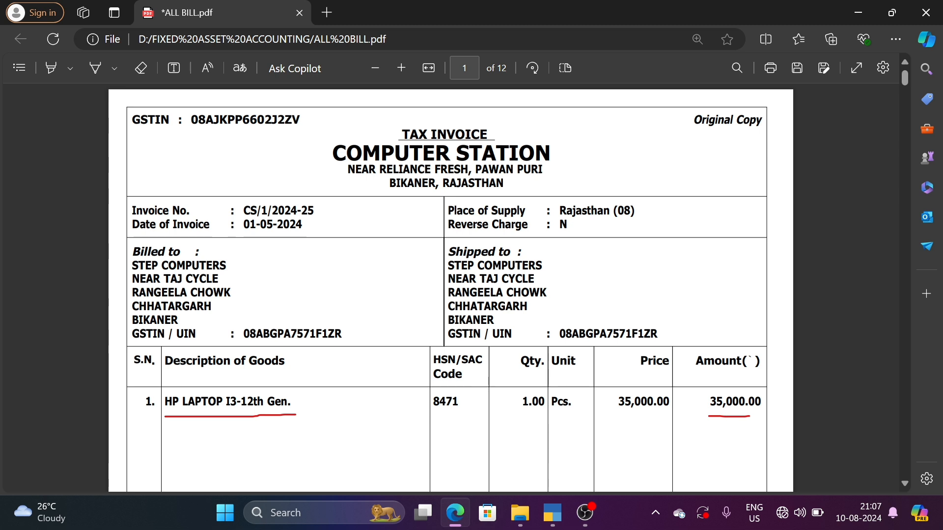
pyautogui.moveTo(132, 265); pyautogui.dragTo(230, 269)
pyautogui.hotkey('ctrl', 'c')
pyautogui.hotkey('alt', 'Tab')
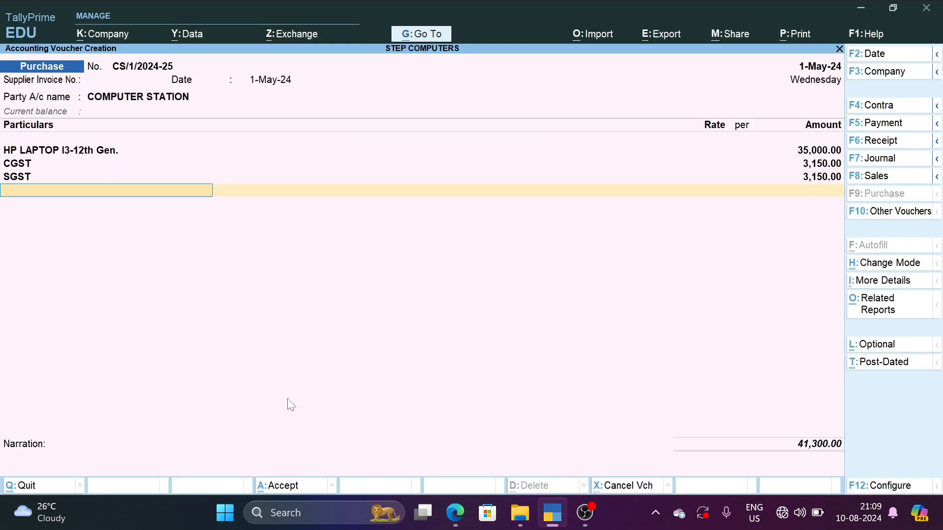
# - Accept the New Ref bill-wise details for CS/1/2024-25, leave the narration blank, save the purchase voucher, and leave voucher entry
pyautogui.press('Return')
pyautogui.press('Return')
pyautogui.press('Return')
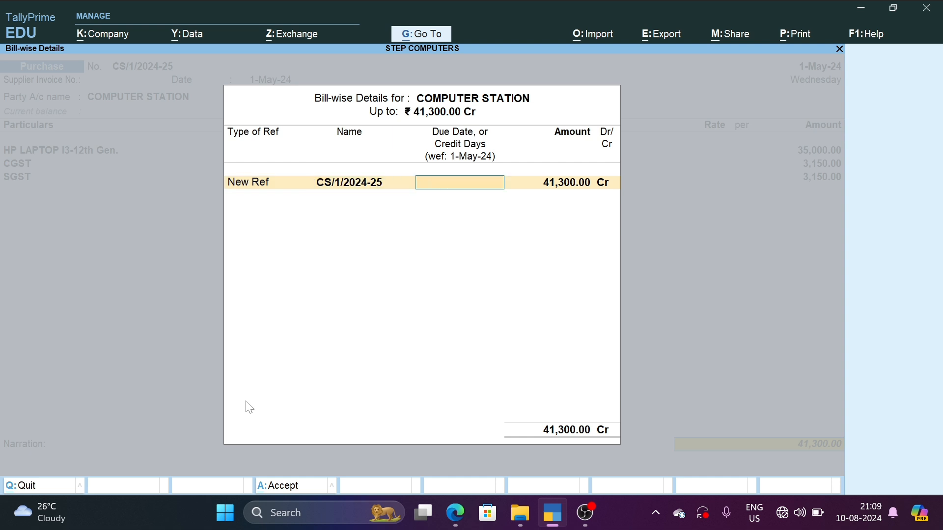
pyautogui.press('Return')
pyautogui.press('Return')
pyautogui.press('Return')
pyautogui.press('Return')
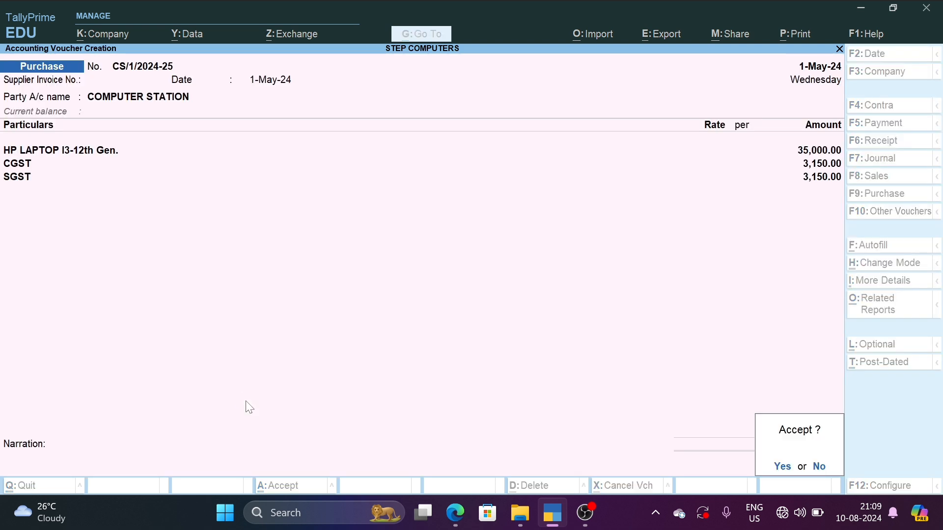
pyautogui.press('Return')
pyautogui.press('Escape')
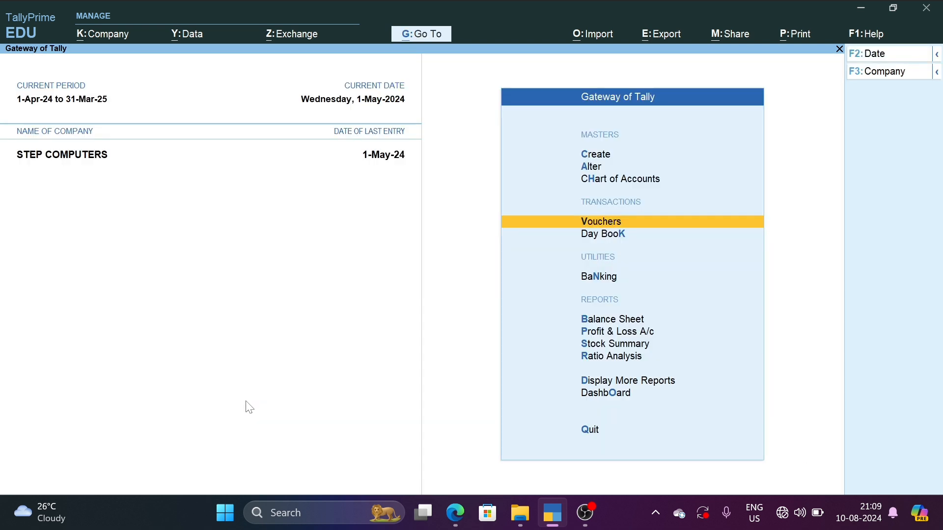
# - View the Balance Sheet in detailed form and check how the laptop appears under Fixed Assets, then return to the Gateway
pyautogui.press('Down')
pyautogui.press('Down')
pyautogui.press('Down')
pyautogui.press('Return')
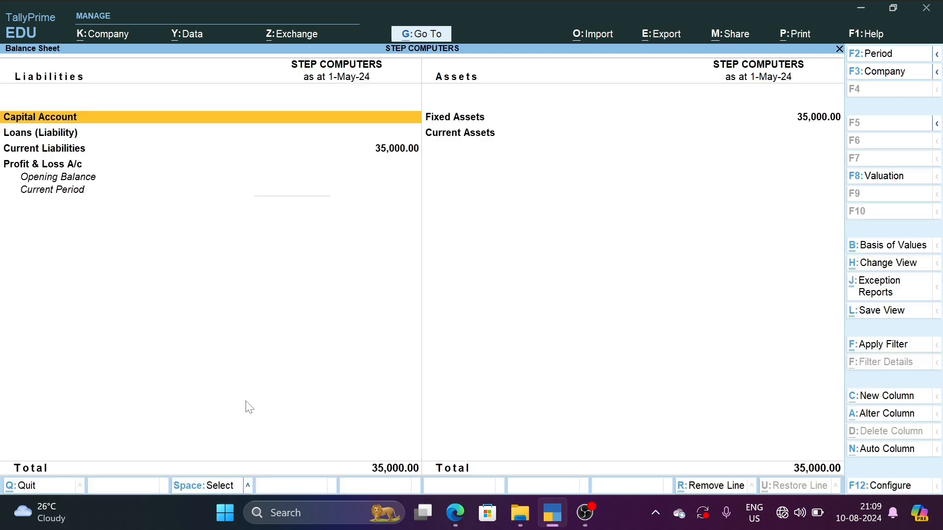
pyautogui.hotkey('alt', 'F5')
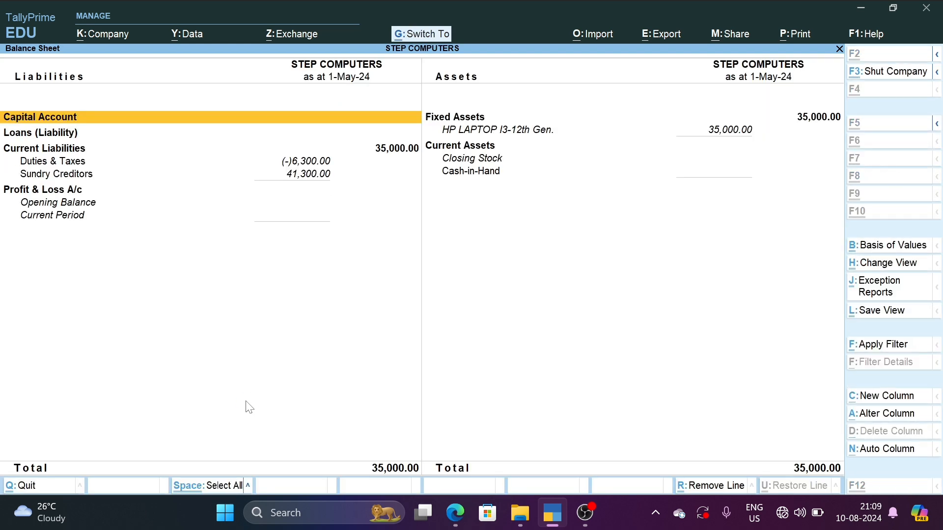
pyautogui.hotkey('ctrl', '1')
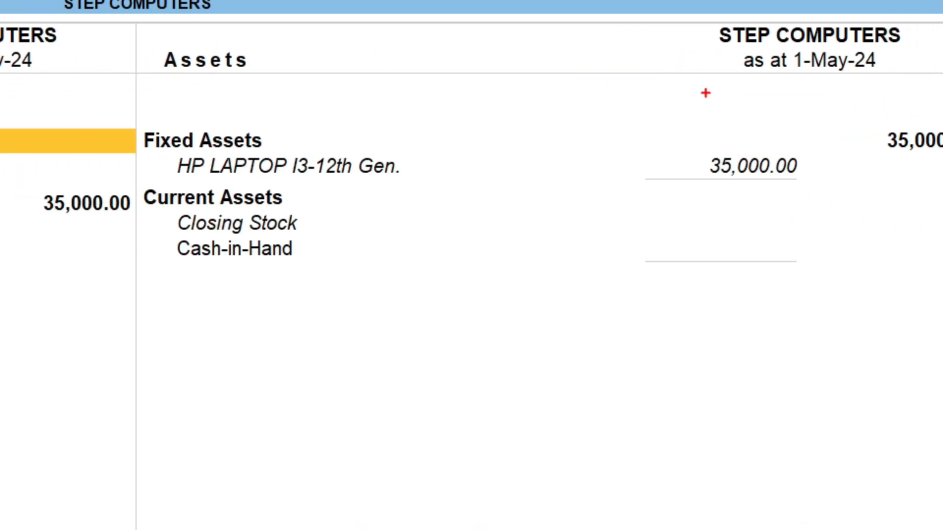
pyautogui.moveTo(159, 151)
pyautogui.mouseDown()
pyautogui.moveTo(311, 183)
pyautogui.moveTo(841, 187)
pyautogui.mouseUp()
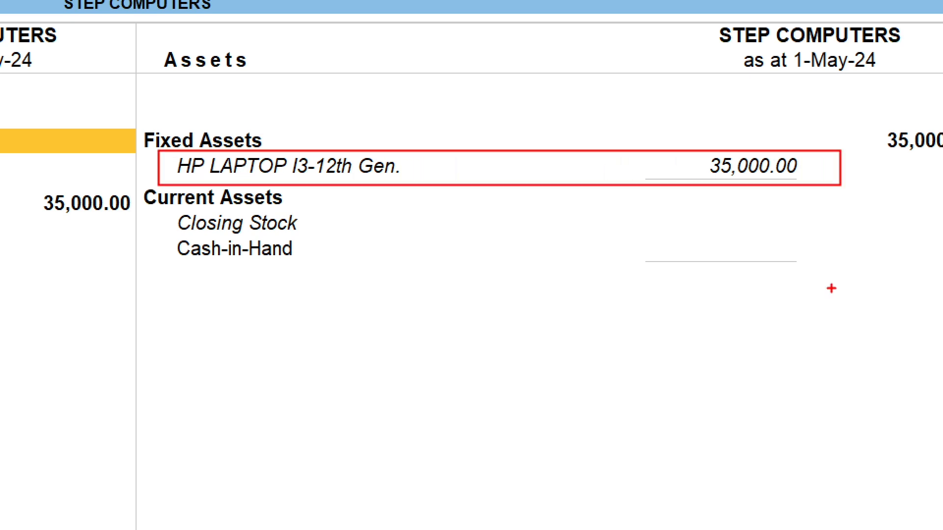
pyautogui.press('Escape')
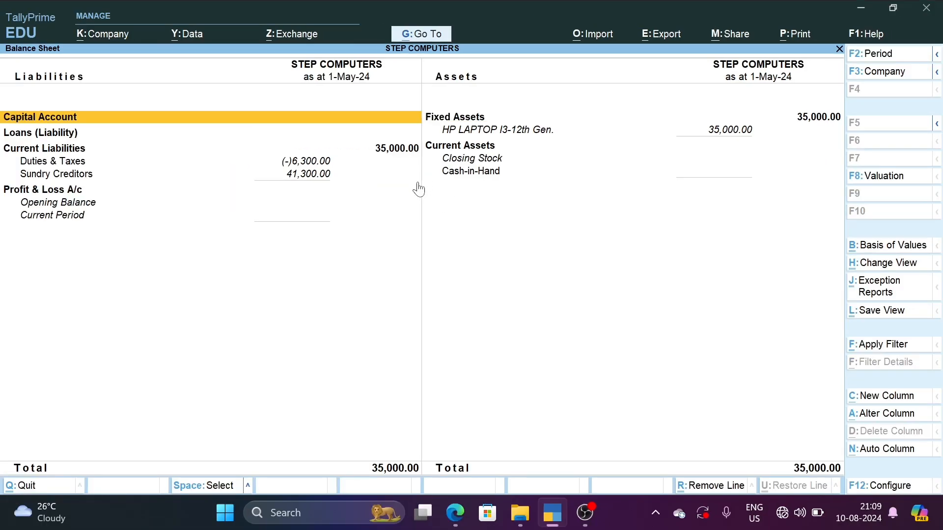
pyautogui.press('Escape')
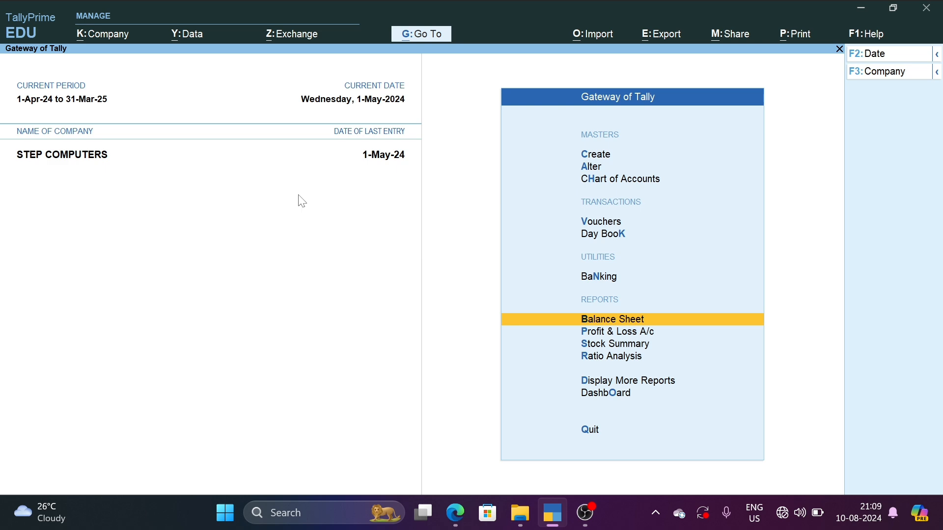
# - Switch to the bills PDF and examine the BANSAL COMPUTERS invoice on page 2, including its item, taxes and grand total
pyautogui.hotkey('alt', 'Tab')
pyautogui.scroll(-10, 301, 237)
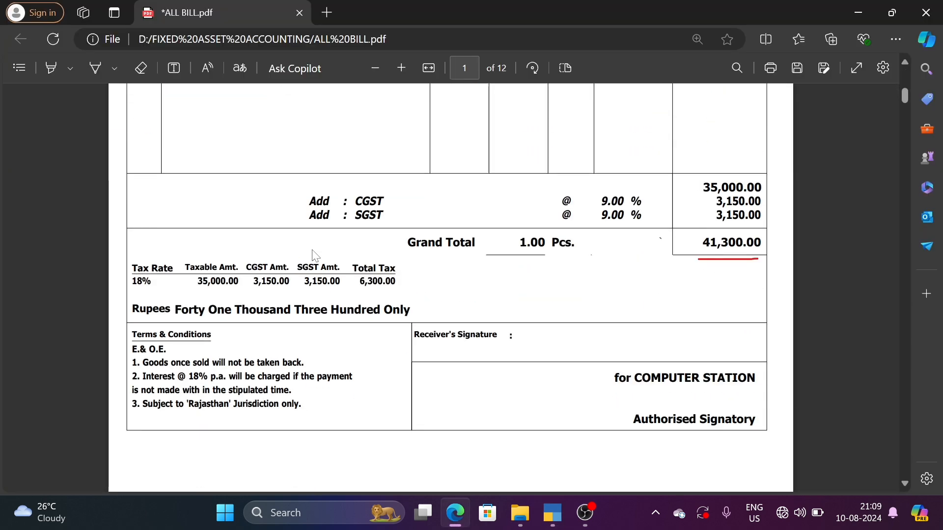
pyautogui.scroll(-10, 315, 255)
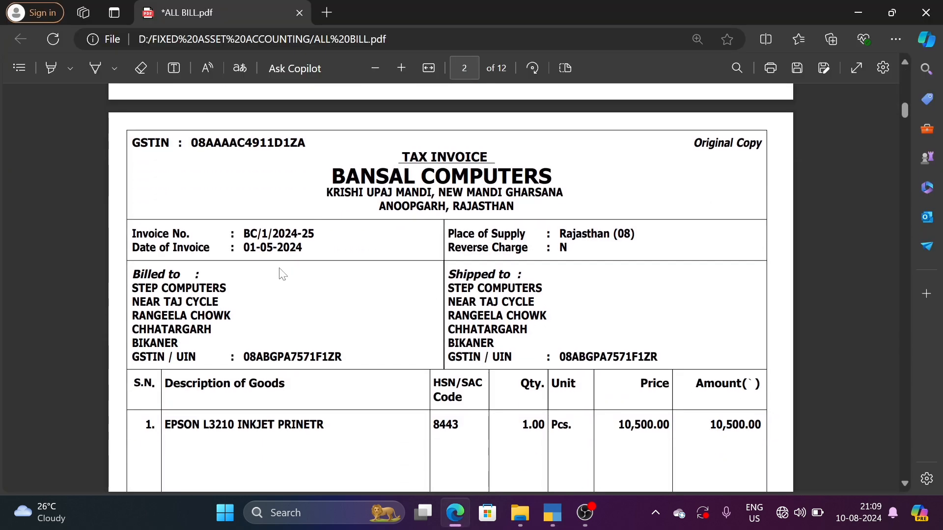
pyautogui.scroll(-2, 322, 326)
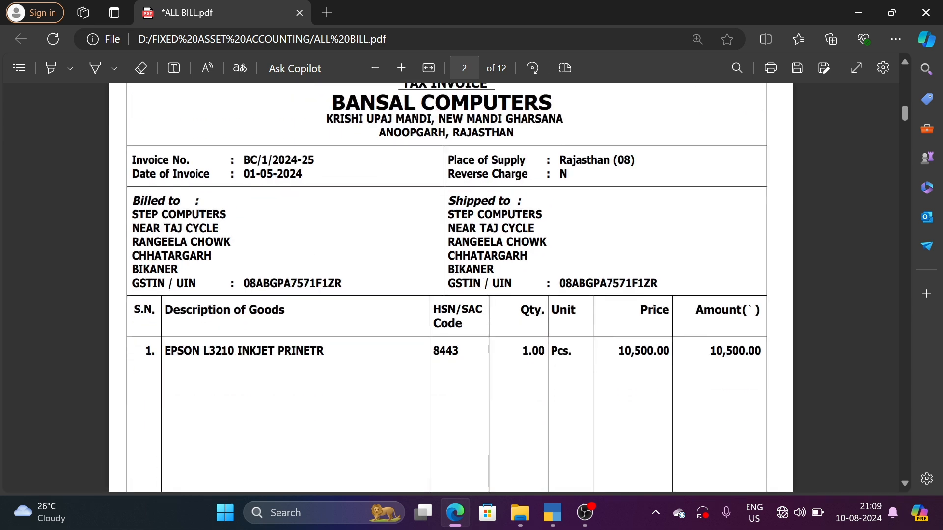
pyautogui.scroll(-10, 719, 326)
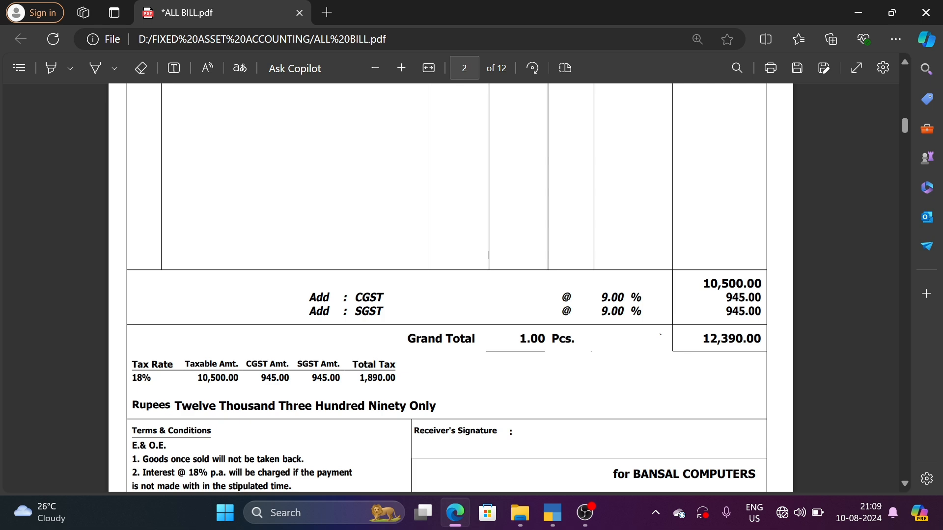
pyautogui.moveTo(701, 339); pyautogui.dragTo(761, 339)
pyautogui.scroll(15, 532, 379)
pyautogui.scroll(-3, 532, 379)
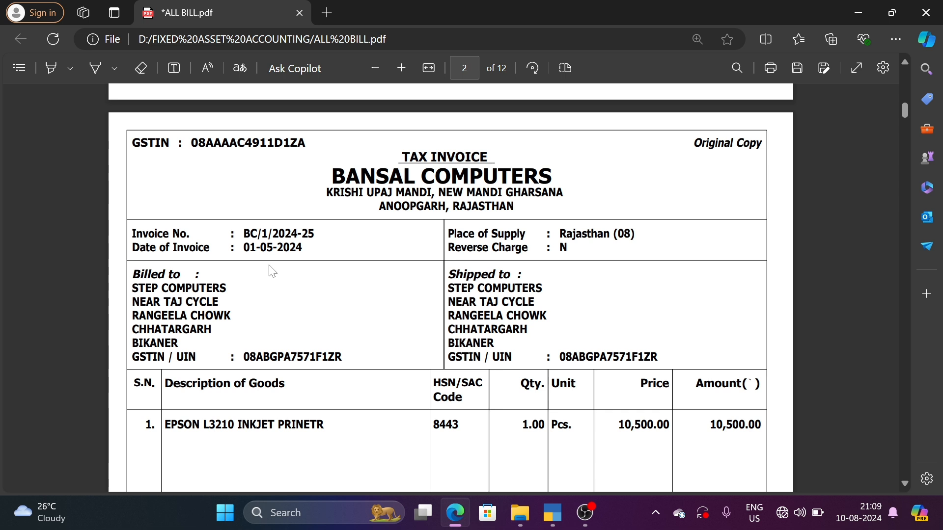
pyautogui.scroll(-2, 270, 271)
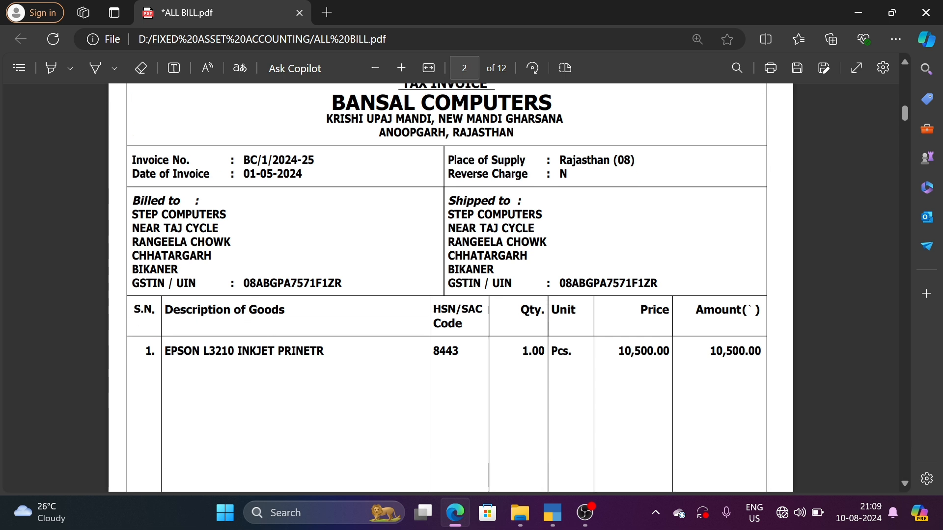
pyautogui.moveTo(182, 350); pyautogui.dragTo(321, 351)
pyautogui.click(316, 351)
pyautogui.moveTo(165, 351); pyautogui.dragTo(324, 351)
pyautogui.click(325, 354)
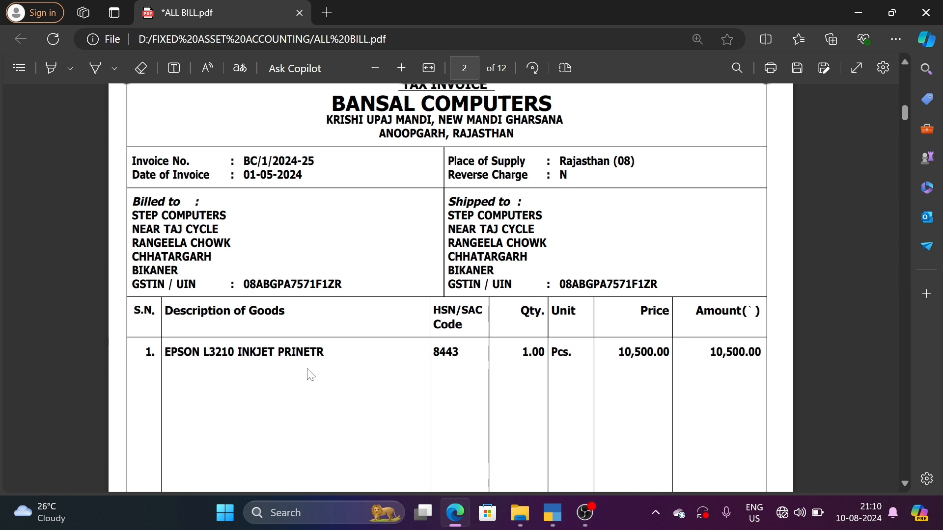
# - Check the supplier name on the BANSAL COMPUTERS bill, then switch to TallyPrime and open a new purchase voucher
pyautogui.scroll(2, 309, 374)
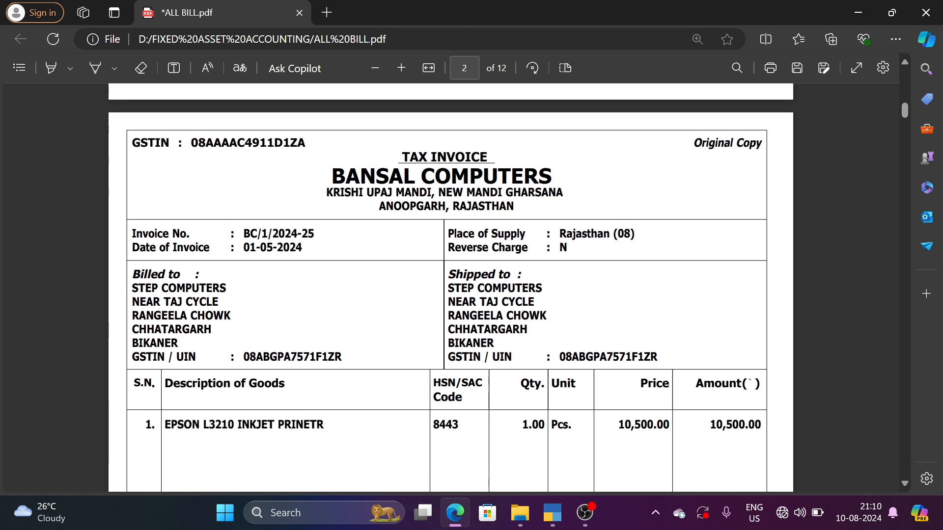
pyautogui.moveTo(331, 178); pyautogui.dragTo(389, 180)
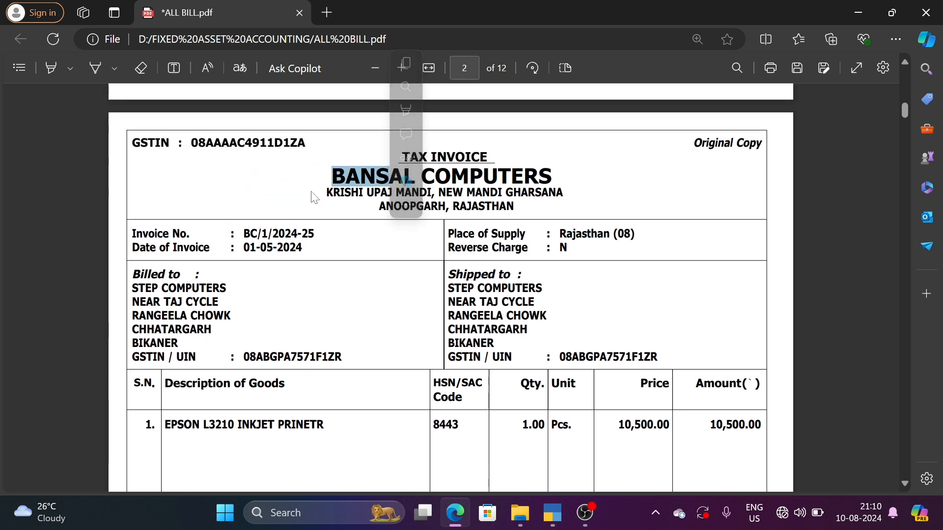
pyautogui.moveTo(331, 178); pyautogui.dragTo(551, 178)
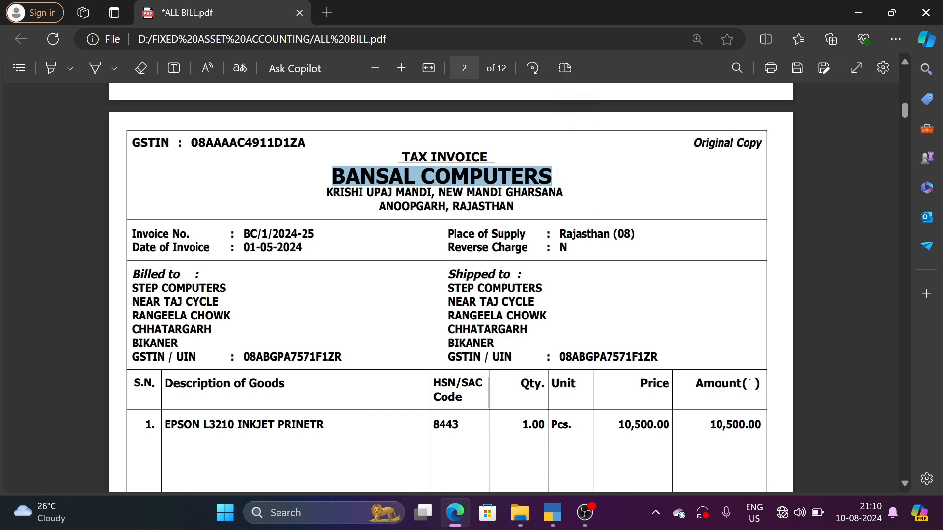
pyautogui.hotkey('alt', 'Tab')
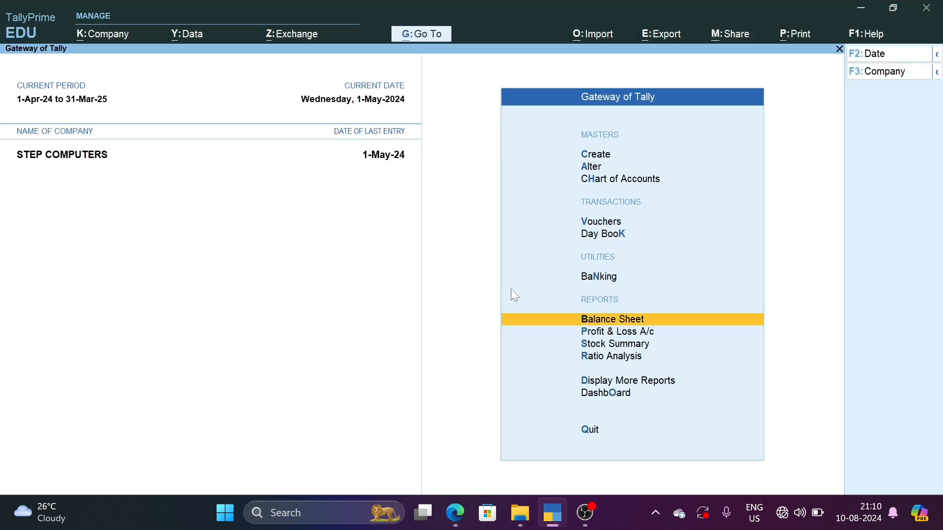
pyautogui.press('v')
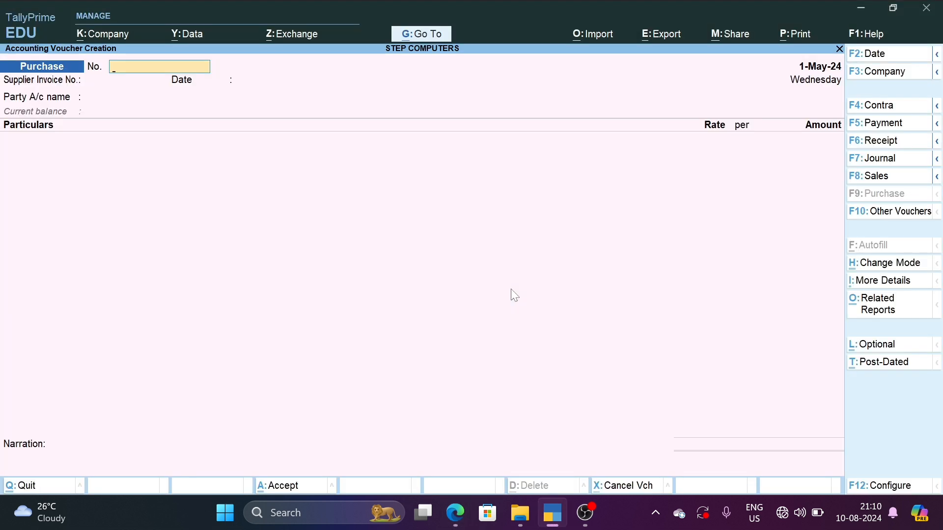
# - Copy invoice number BC/1/2024-25 from the bill into the purchase voucher number and set the supplier invoice date to 1-May-24
pyautogui.hotkey('alt', 'Tab')
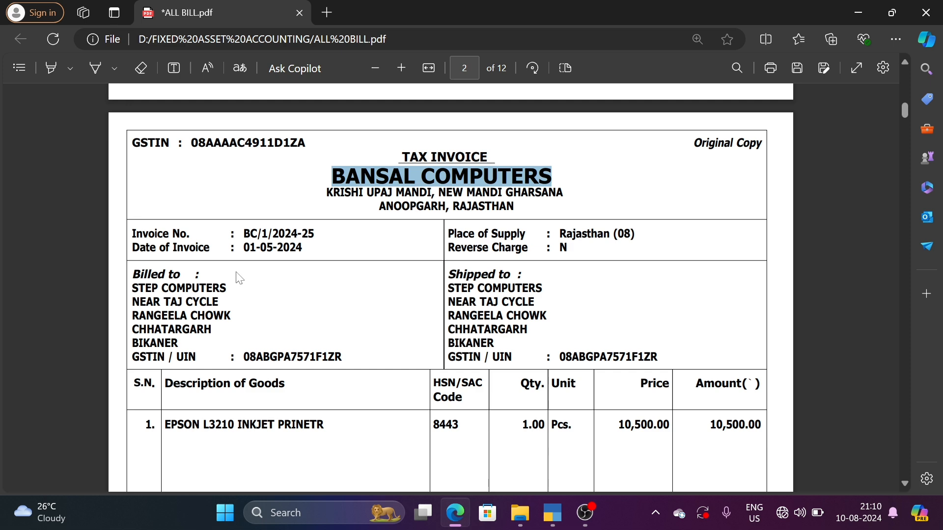
pyautogui.moveTo(236, 234); pyautogui.dragTo(322, 237)
pyautogui.doubleClick(311, 234)
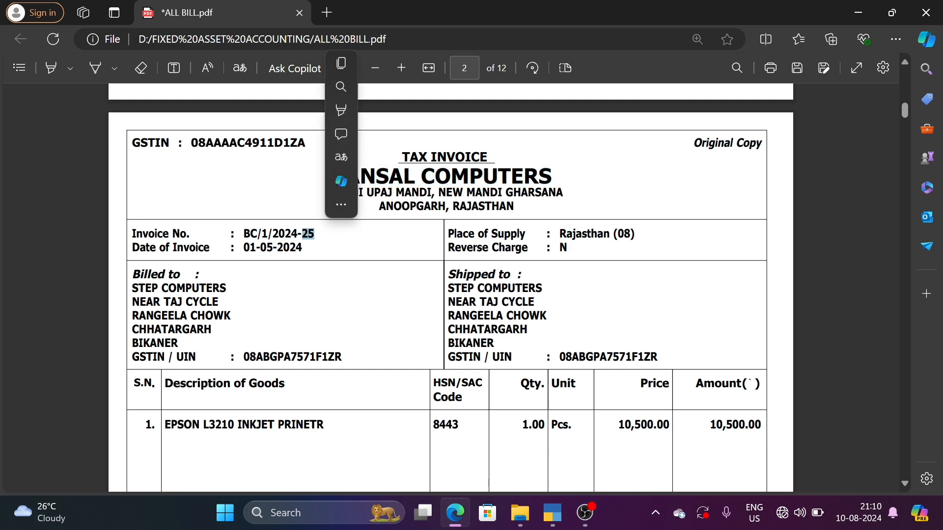
pyautogui.scroll(1, 312, 236)
pyautogui.moveTo(182, 233); pyautogui.dragTo(280, 234)
pyautogui.hotkey('ctrl', 'c')
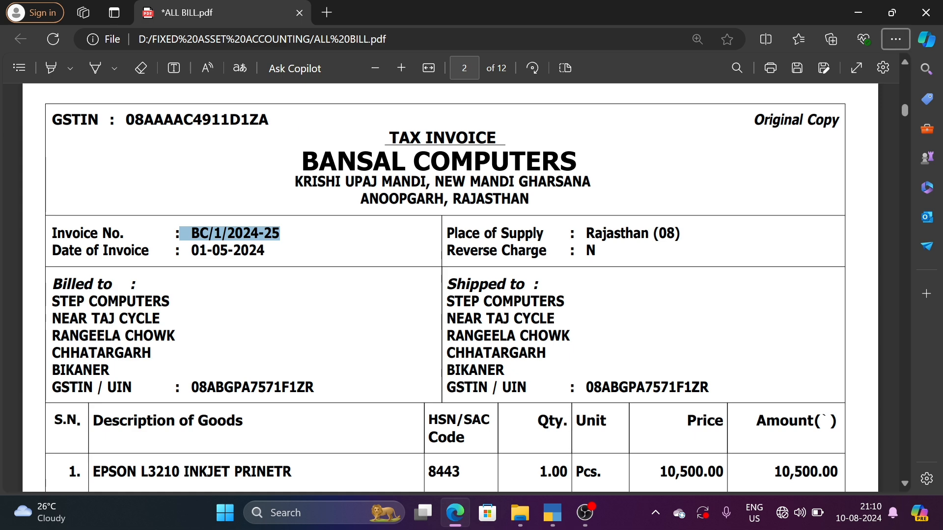
pyautogui.hotkey('alt', 'Tab')
pyautogui.hotkey('ctrl', 'v')
pyautogui.press('Return')
pyautogui.press('Return')
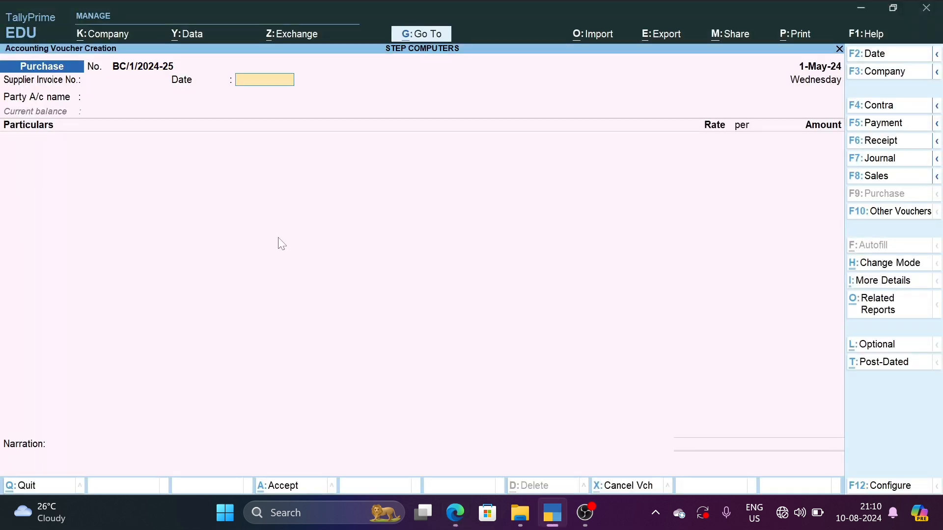
pyautogui.write('1-5')
pyautogui.press('Return')
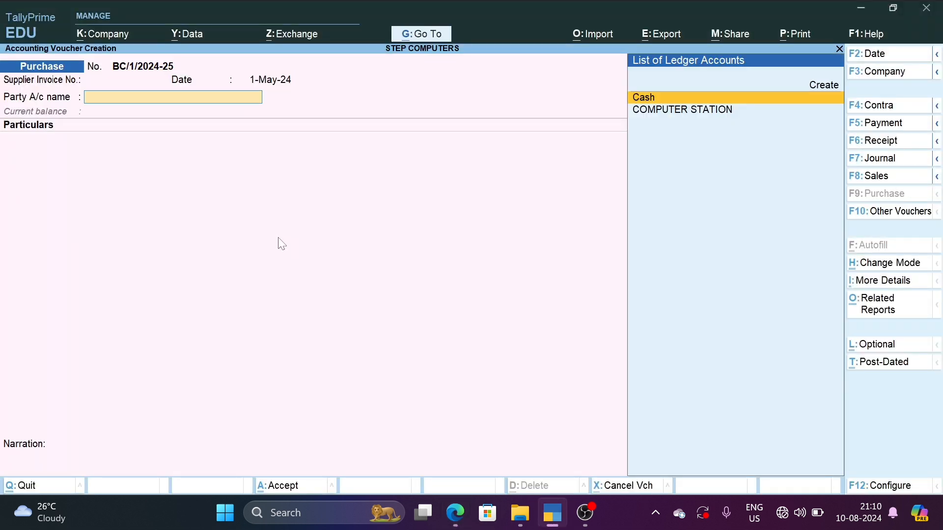
# - Start a new party ledger from the voucher and name it BANSAL COMPUTERS, copying the name from the bill
pyautogui.press('Up')
pyautogui.press('Return')
pyautogui.hotkey('alt', 'Tab')
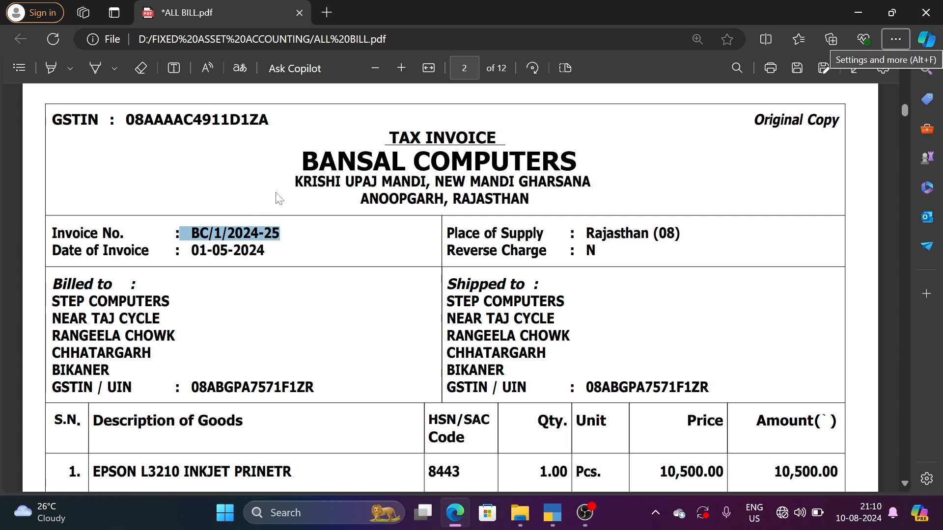
pyautogui.moveTo(302, 162); pyautogui.dragTo(577, 166)
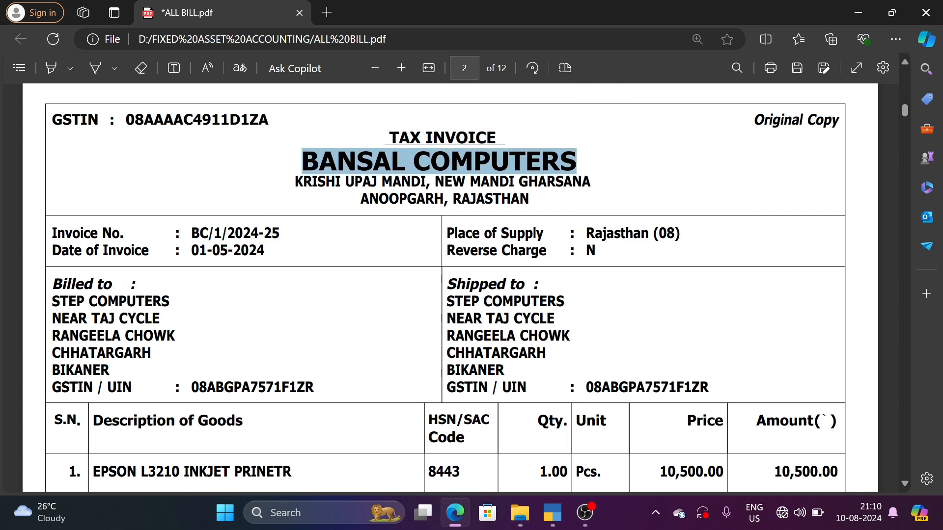
pyautogui.hotkey('ctrl', 'c')
pyautogui.hotkey('alt', 'Tab')
pyautogui.hotkey('ctrl', 'alt', 'v')
pyautogui.press('Return')
# - Place the BANSAL COMPUTERS ledger under Sundry Creditors and keep the default mailing, banking and Regular registration details
pyautogui.write('su')
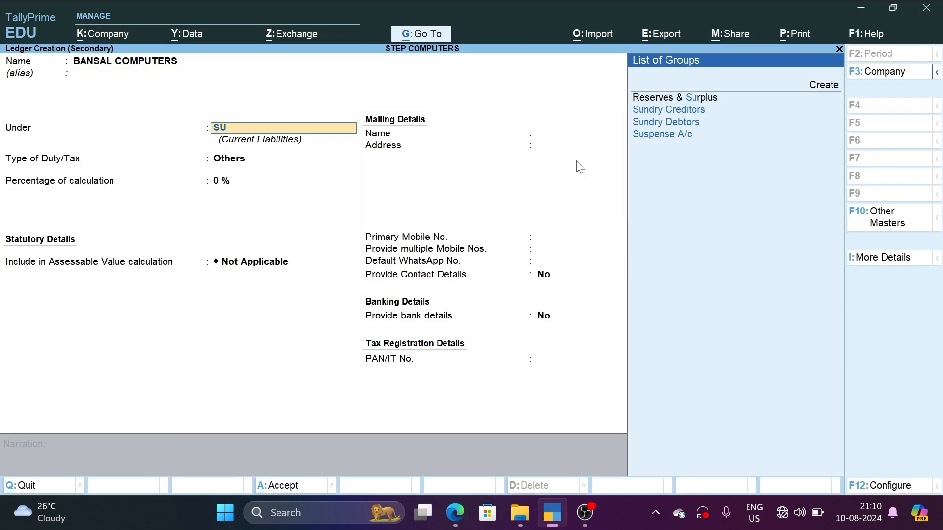
pyautogui.press('Down')
pyautogui.press('Return')
pyautogui.press('Return')
pyautogui.press('Return')
pyautogui.press('Return')
pyautogui.press('Return')
pyautogui.press('Return')
pyautogui.press('Return')
pyautogui.press('Return')
pyautogui.press('Return')
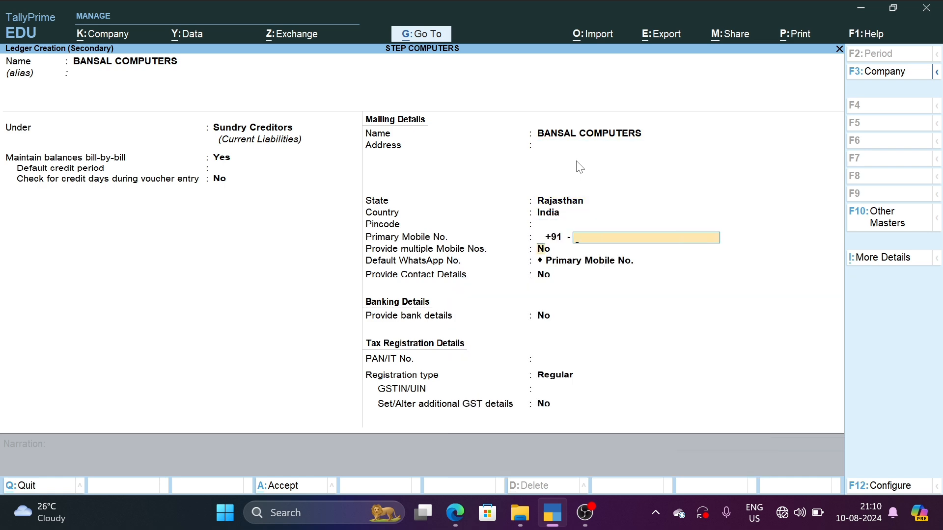
pyautogui.press('Return')
pyautogui.press('Return')
pyautogui.press('Return')
pyautogui.press('Return')
pyautogui.press('Return')
pyautogui.press('Return')
# - Copy the supplier's GSTIN from the bill into the party ledger, save the ledger, and accept the voucher's party details
pyautogui.hotkey('alt', 'Tab')
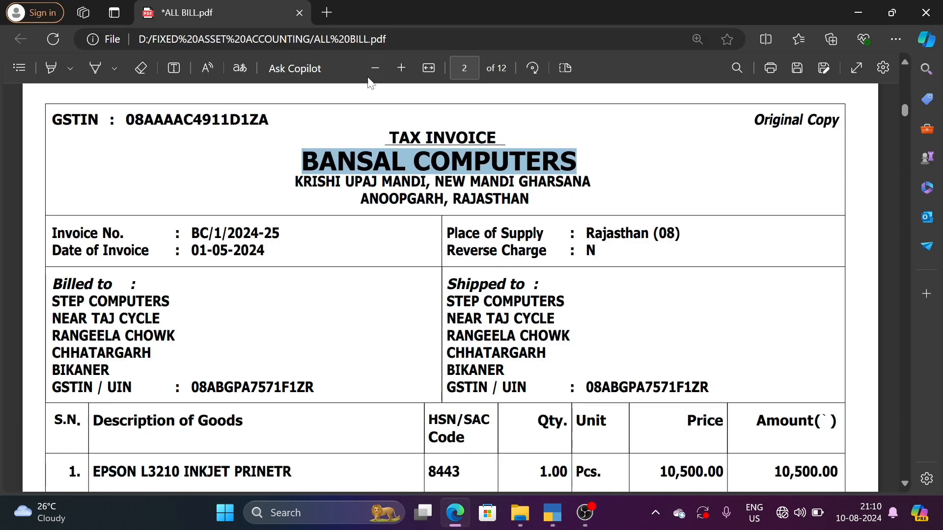
pyautogui.click(252, 121)
pyautogui.tripleClick(251, 120)
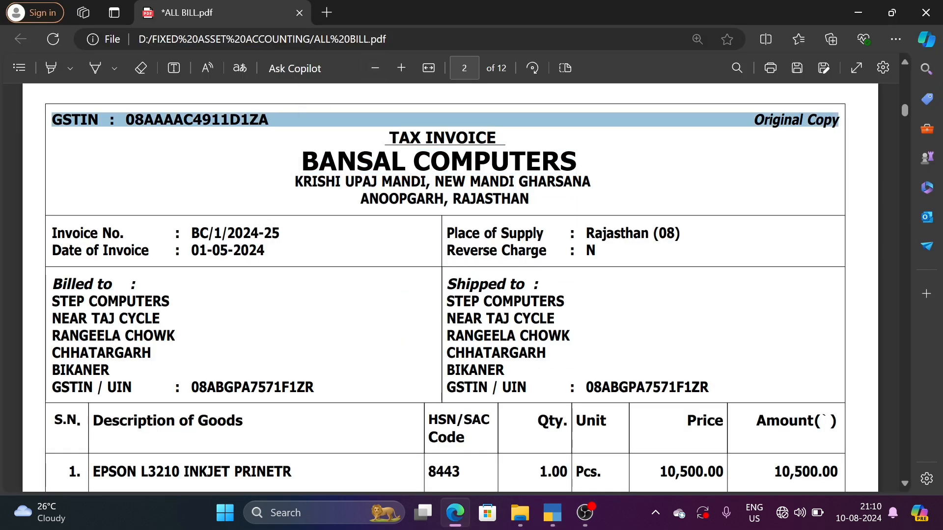
pyautogui.click(240, 123)
pyautogui.doubleClick(241, 123)
pyautogui.hotkey('alt', 'Tab')
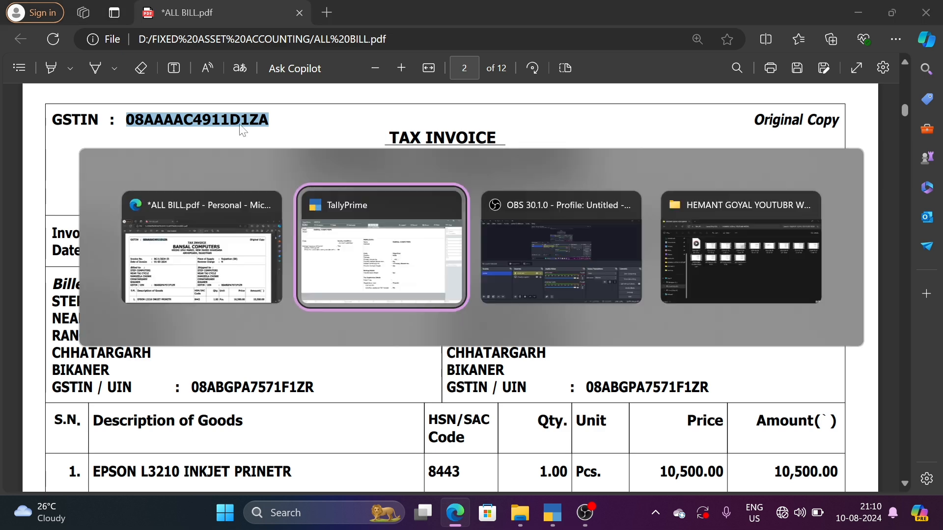
pyautogui.hotkey('ctrl', 'alt', 'v')
pyautogui.press('Return')
pyautogui.press('Return')
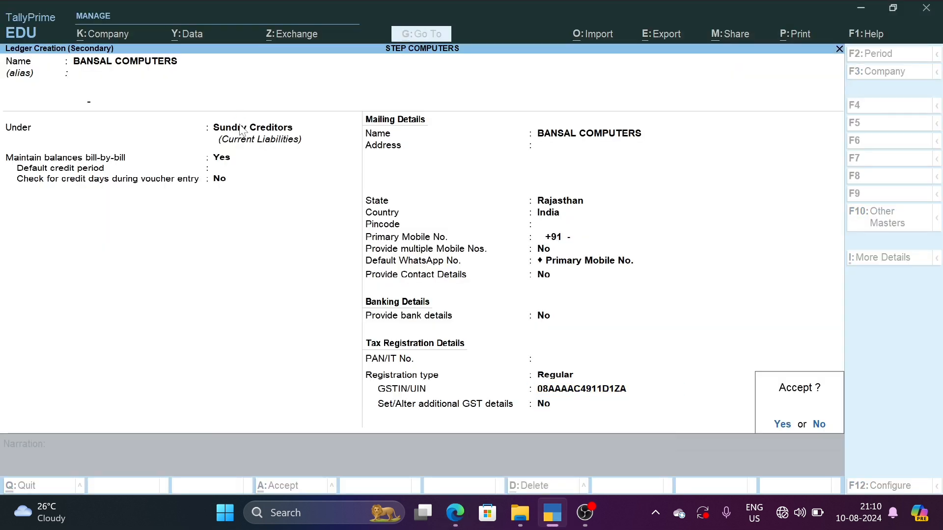
pyautogui.press('Return')
pyautogui.hotkey('ctrl', 'a')
pyautogui.hotkey('ctrl', 'a')
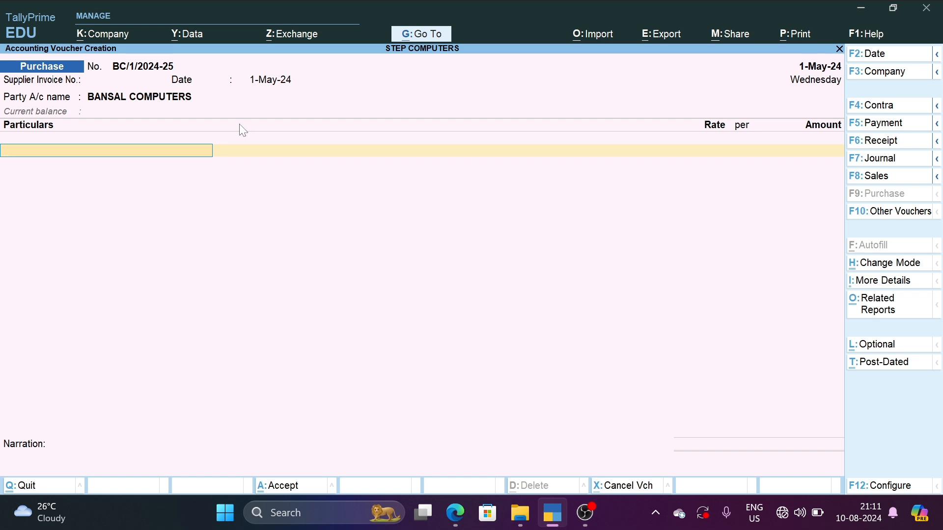
# - Change the voucher mode to As Voucher and accept the existing number, date and party details up to the credit amount
pyautogui.hotkey('ctrl', 'h')
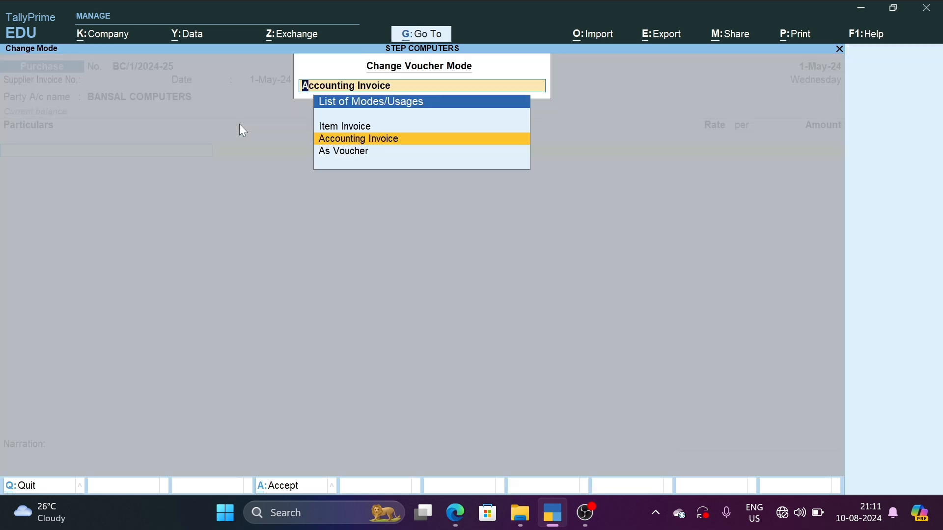
pyautogui.press('Down')
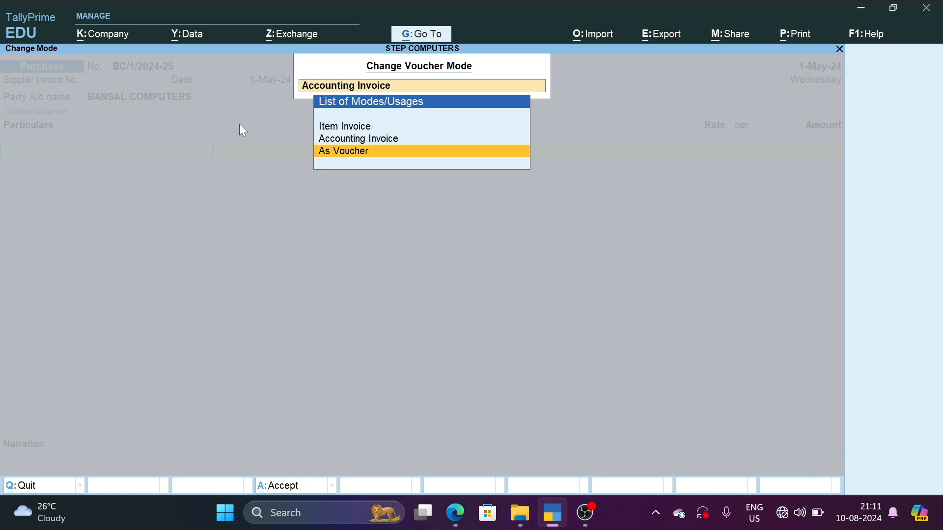
pyautogui.press('Return')
pyautogui.press('Return')
pyautogui.press('Return')
pyautogui.press('Return')
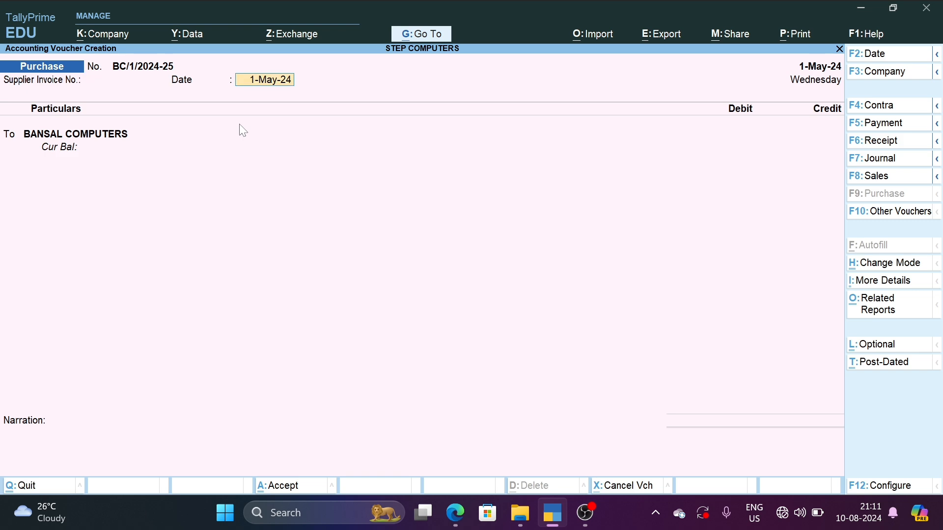
pyautogui.press('Return')
pyautogui.hotkey('ctrl', 'a')
pyautogui.hotkey('ctrl', 'a')
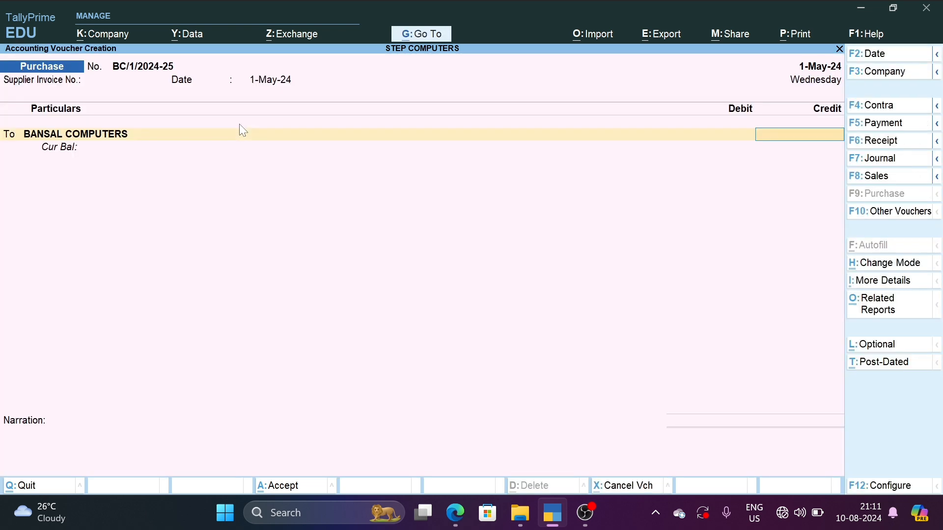
# - Credit BANSAL COMPUTERS with the bill's grand total of 12,390 and accept BC/1/2024-25 as a New Ref
pyautogui.hotkey('alt', 'Tab')
pyautogui.scroll(-10, 733, 354)
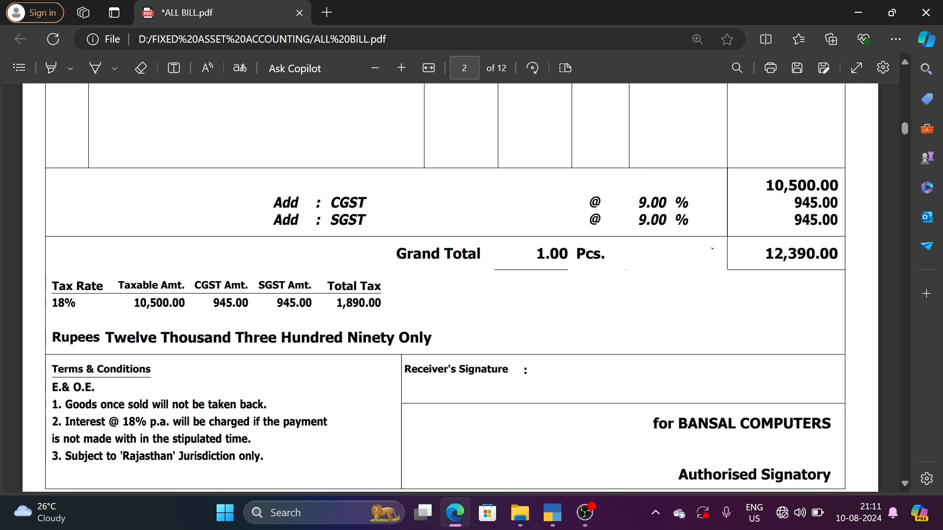
pyautogui.hotkey('alt', 'Tab')
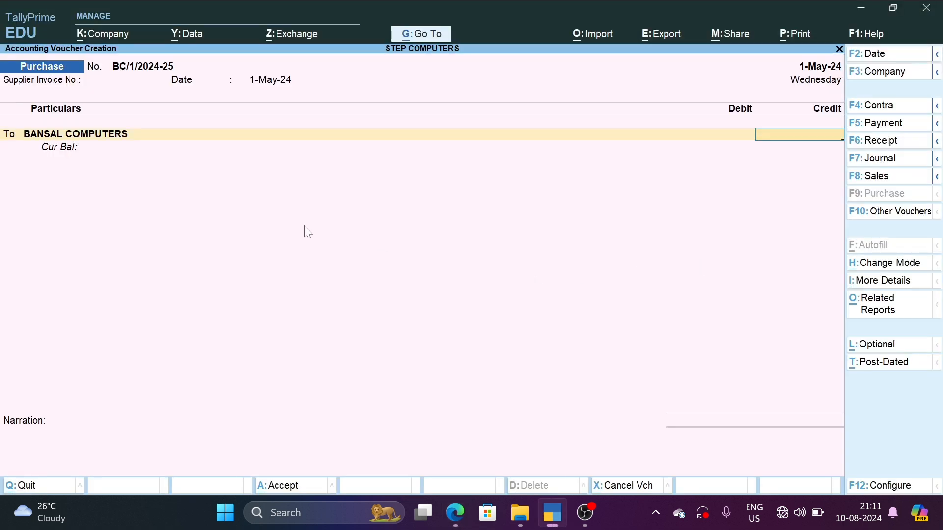
pyautogui.write('2390')
pyautogui.press('Return')
pyautogui.press('Return')
pyautogui.press('Return')
pyautogui.press('Return')
pyautogui.press('Return')
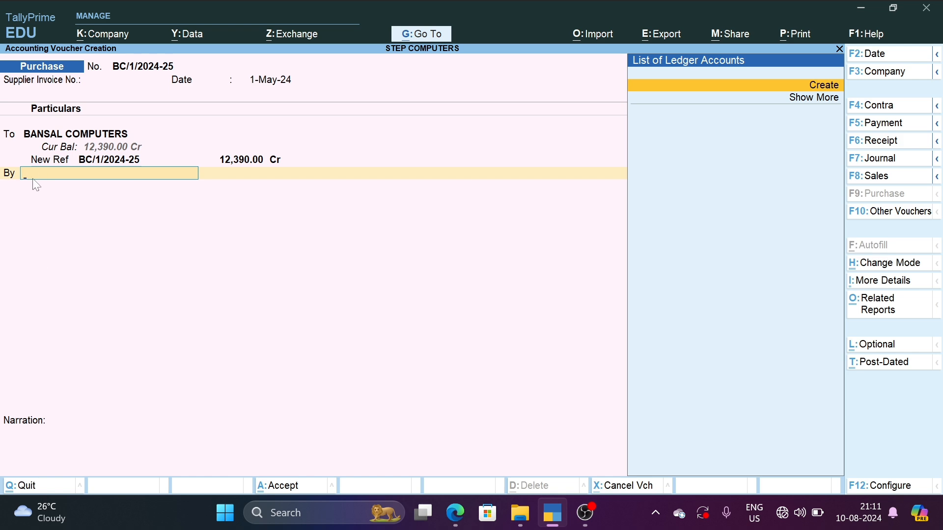
# - Create a debit ledger named EPSON L3210 INKJET PRINETR, copying the name from the bill, and place it under Fixed Assets
pyautogui.hotkey('alt', 'c')
pyautogui.hotkey('alt', 'Tab')
pyautogui.scroll(10, 120, 236)
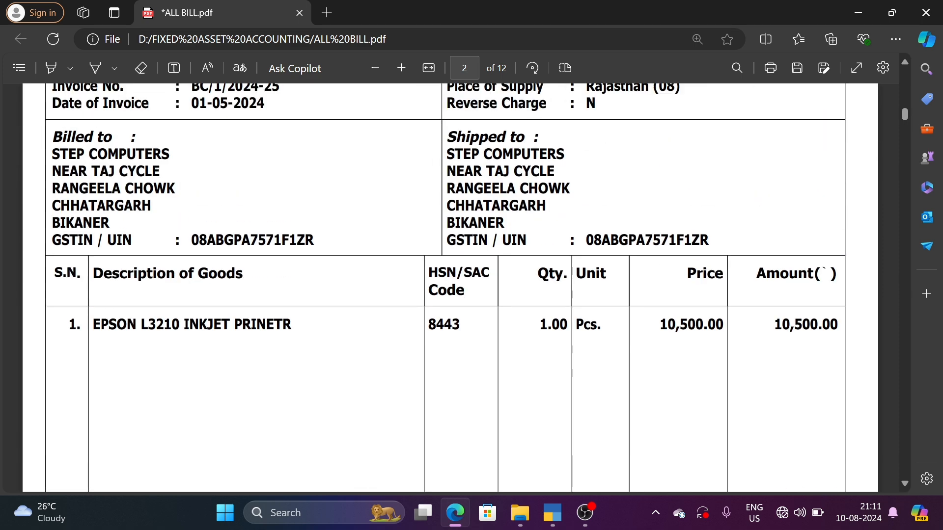
pyautogui.moveTo(94, 324); pyautogui.dragTo(292, 326)
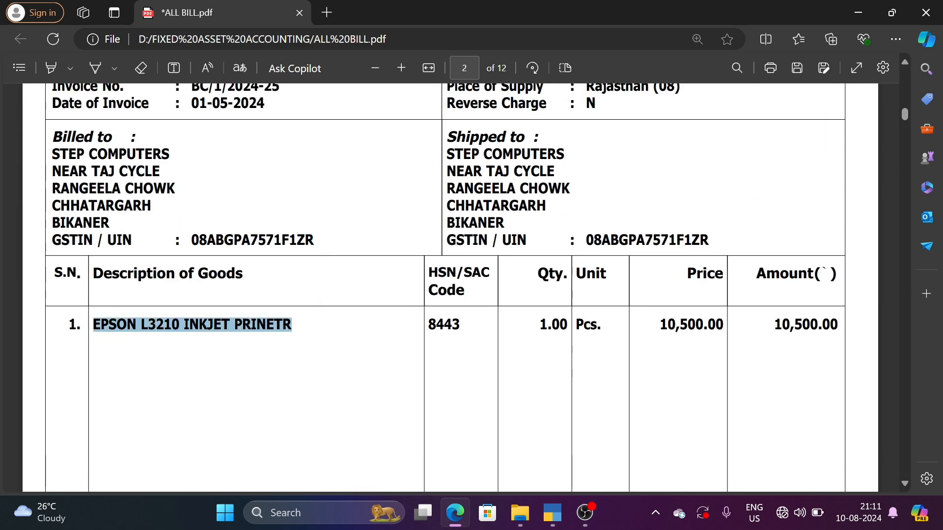
pyautogui.hotkey('ctrl', 'c')
pyautogui.hotkey('alt', 'Tab')
pyautogui.hotkey('ctrl', 'alt', 'v')
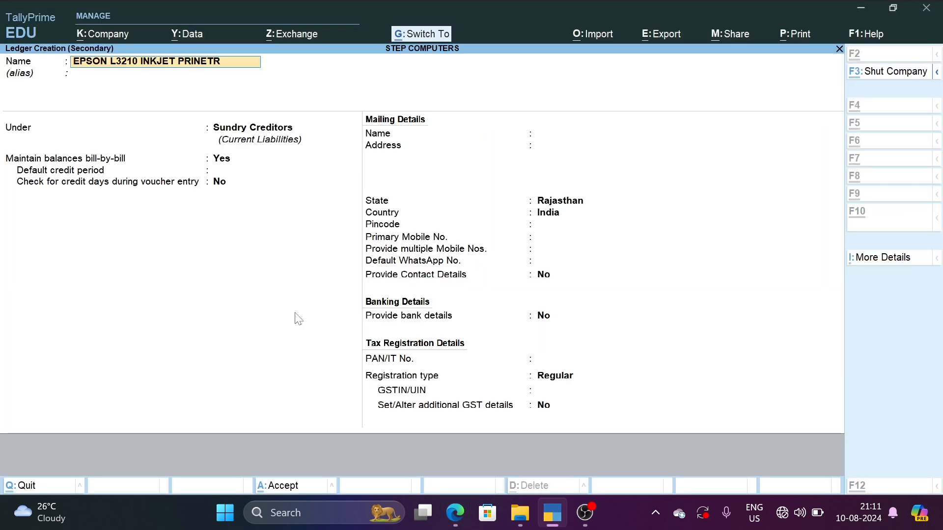
pyautogui.press('Return')
pyautogui.press('Return')
pyautogui.write('f')
pyautogui.press('Return')
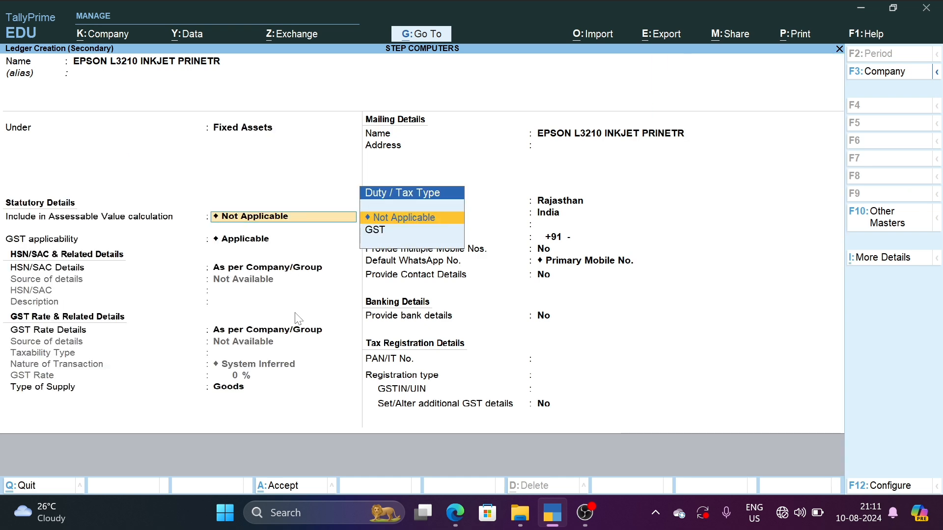
# - Keep GST applicable for the printer ledger, choose Specify Details Here for HSN/SAC, and enter code 8443 from the bill
pyautogui.press('Return')
pyautogui.press('Return')
pyautogui.press('Down')
pyautogui.press('Return')
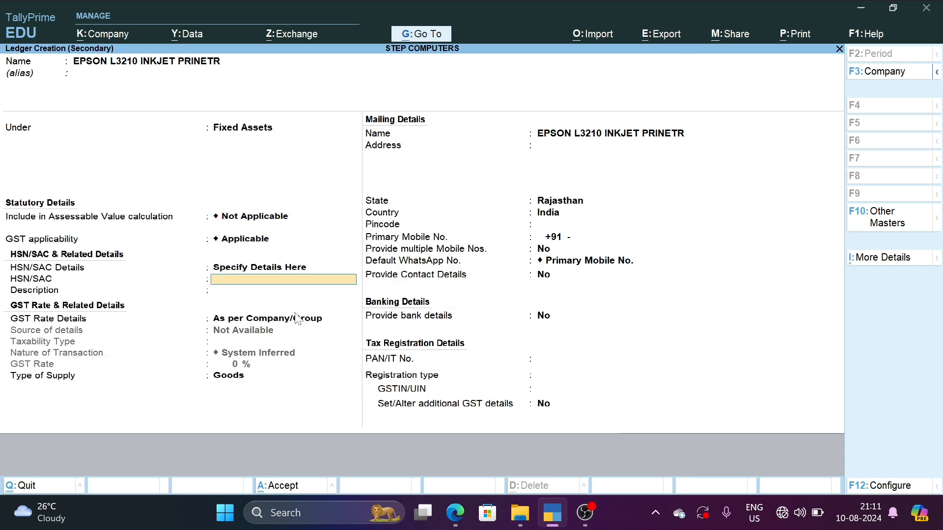
pyautogui.hotkey('alt', 'Tab')
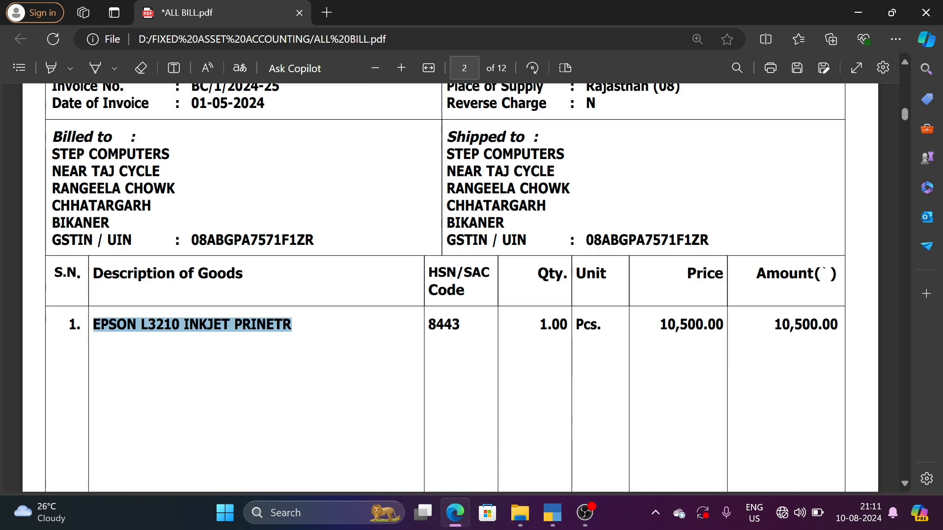
pyautogui.hotkey('alt', 'Tab')
pyautogui.write('844')
pyautogui.press('Return')
pyautogui.press('Return')
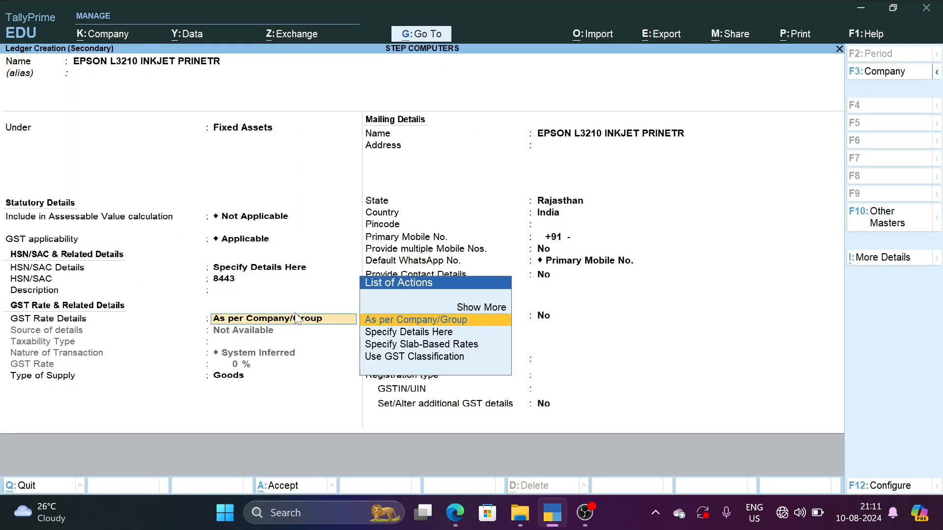
# - Choose Specify Details Here for the printer ledger's GST rate and set it as Taxable at 18%
pyautogui.press('Down')
pyautogui.press('Return')
pyautogui.press('Return')
pyautogui.press('Return')
pyautogui.write('18')
pyautogui.press('Return')
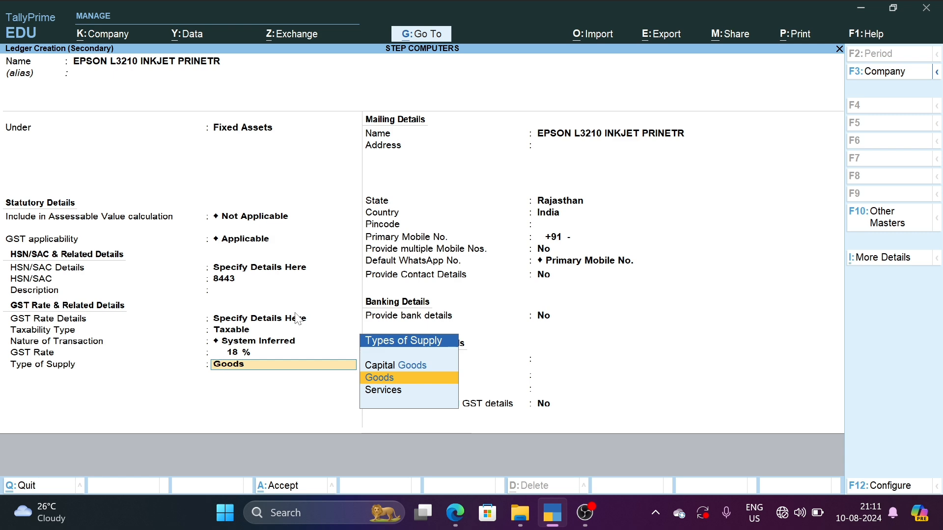
# - Set the printer ledger's type of supply to Capital Goods and save the ledger
pyautogui.press('Return')
pyautogui.press('Up')
pyautogui.press('Up')
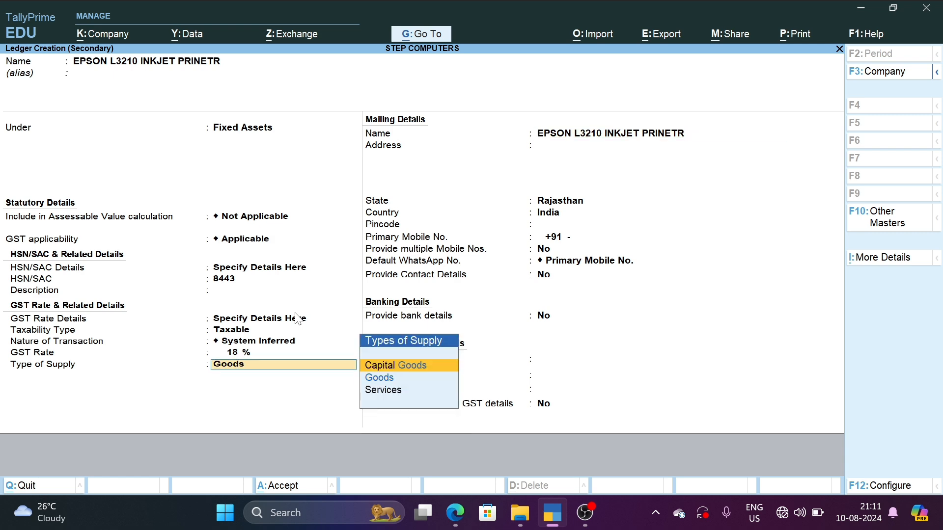
pyautogui.press('Return')
pyautogui.press('Return')
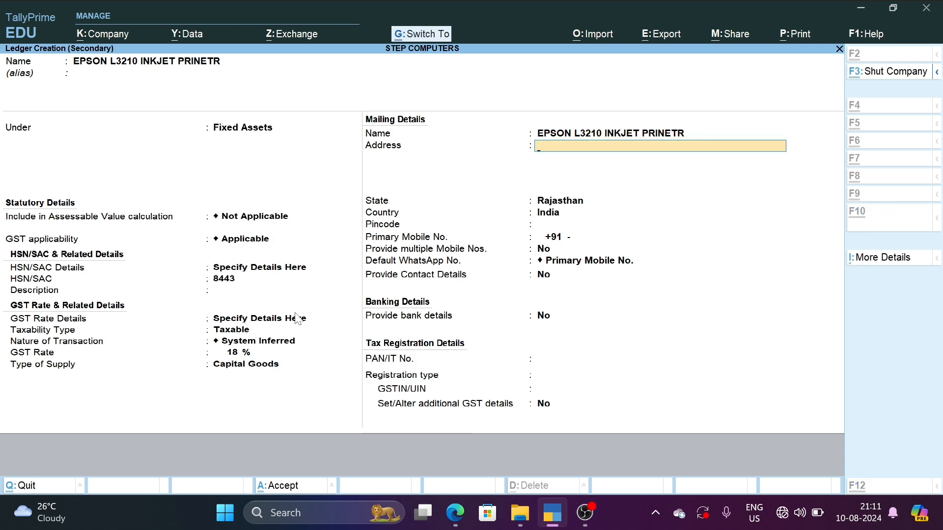
pyautogui.hotkey('ctrl', 'a')
# - Debit the printer ledger with the bill's pre-tax amount of 10,500 and accept its GST rate and HSN details
pyautogui.hotkey('alt', 'Tab')
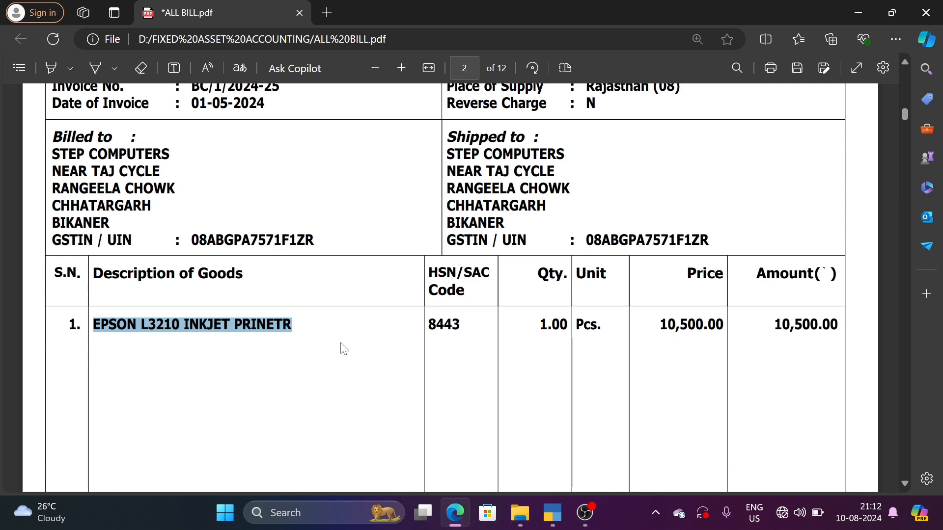
pyautogui.scroll(-1, 643, 282)
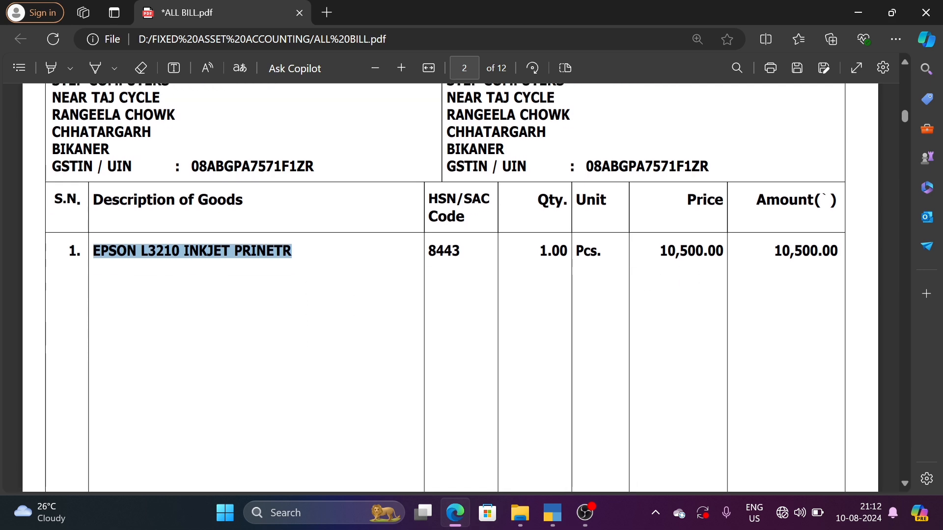
pyautogui.scroll(-4, 732, 324)
pyautogui.hotkey('alt', 'Tab')
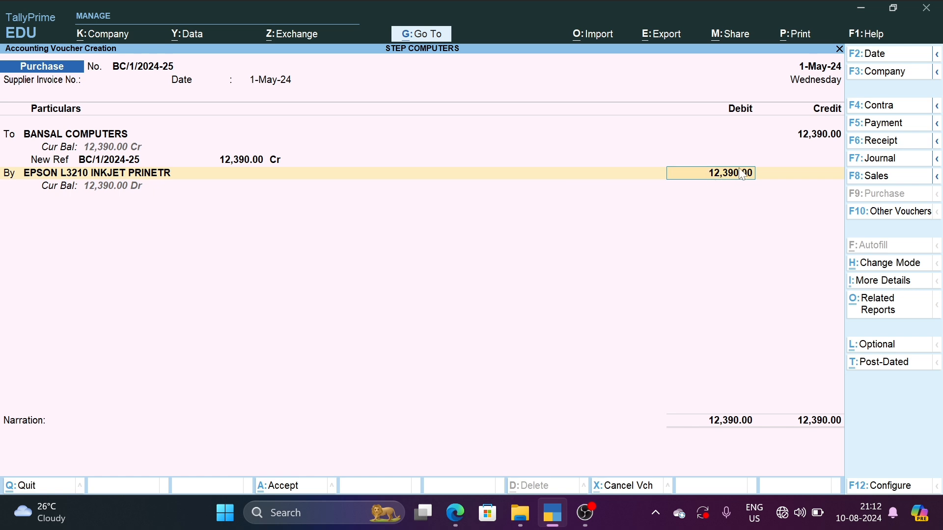
pyautogui.write('1')
pyautogui.hotkey('alt', 'Tab')
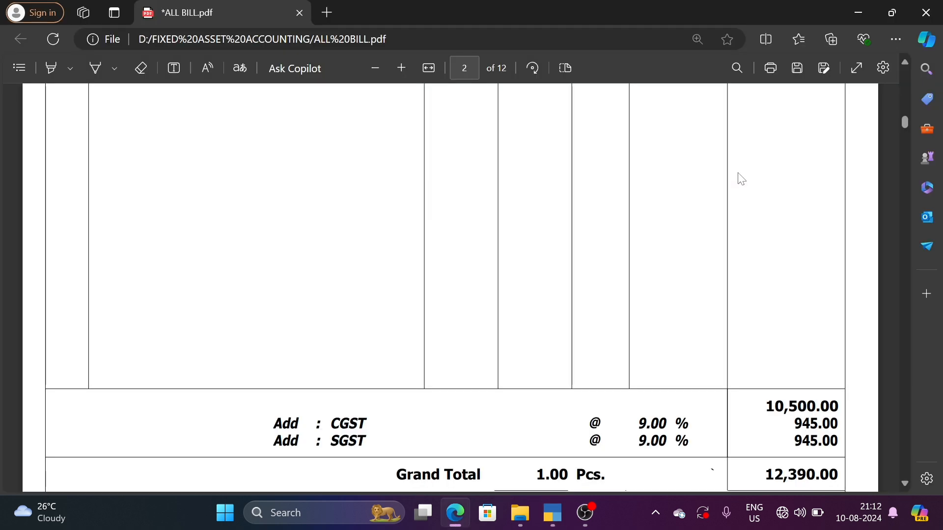
pyautogui.hotkey('alt', 'Tab')
pyautogui.write('0500')
pyautogui.press('Return')
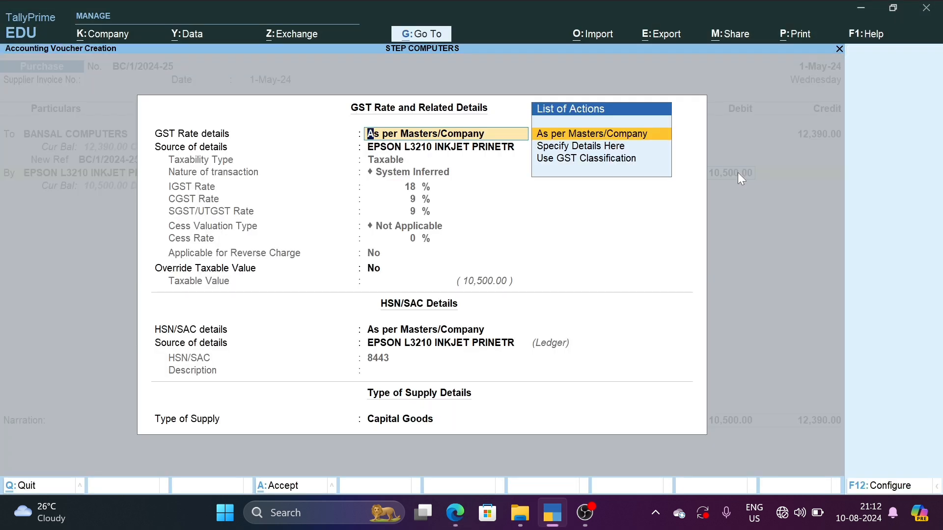
pyautogui.hotkey('ctrl', 'a')
# - Open the EPSON L3210 INKJET PRINETR ledger for alteration and set Use Inventory Allocations for Ledgers to Yes in its configuration
pyautogui.press('BackSpace')
pyautogui.press('BackSpace')
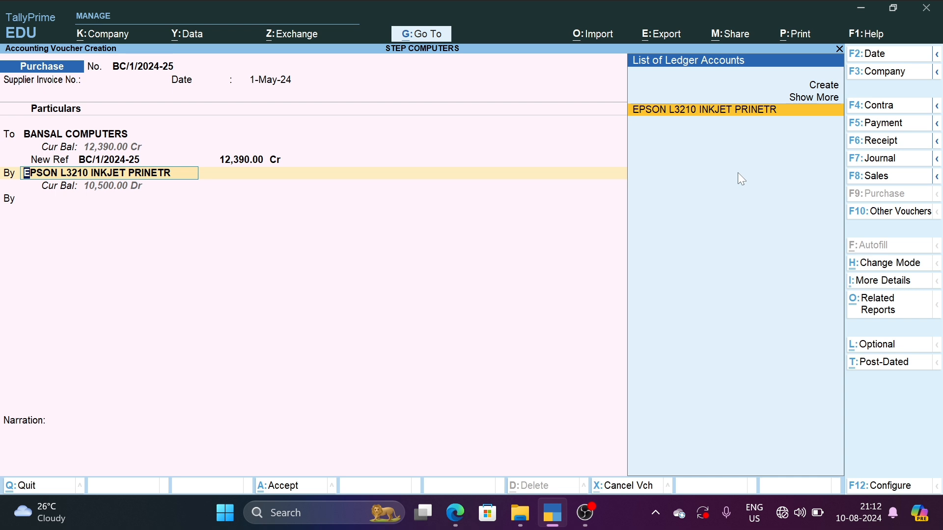
pyautogui.hotkey('ctrl', 'Return')
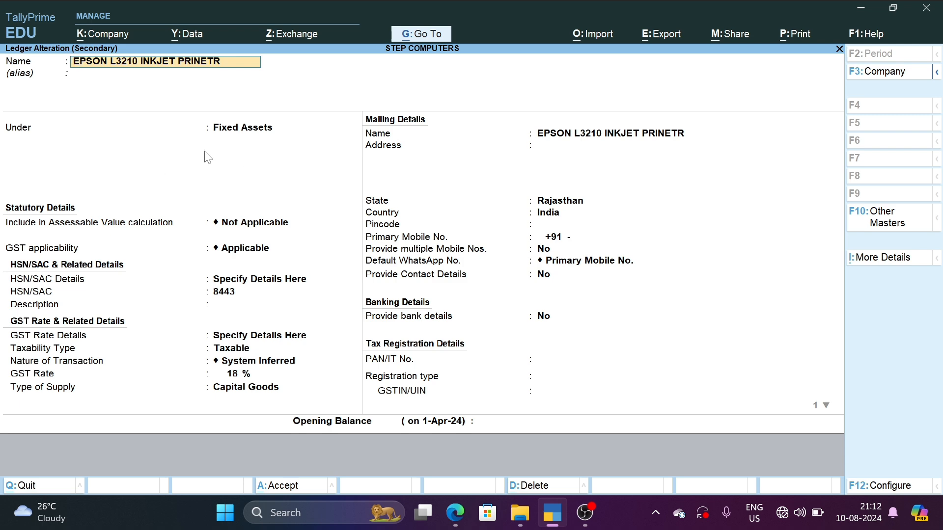
pyautogui.press('F12')
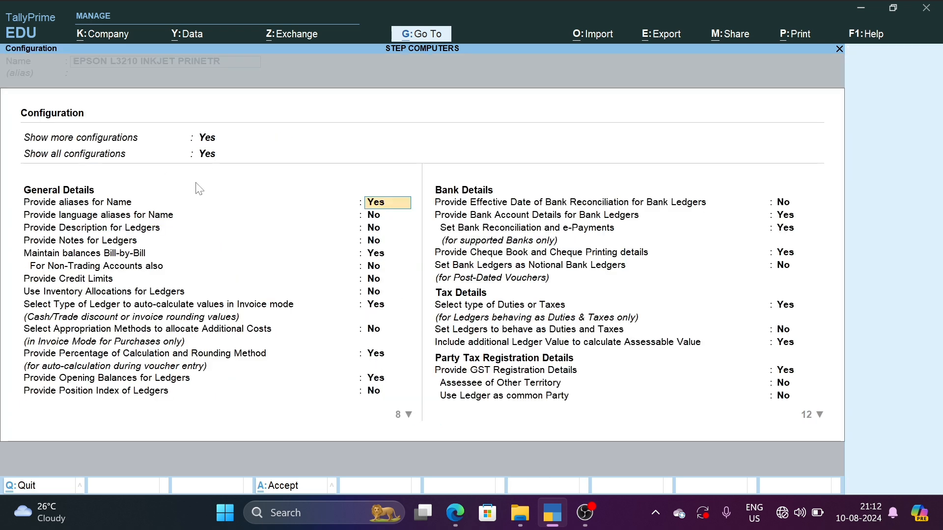
pyautogui.click(97, 295)
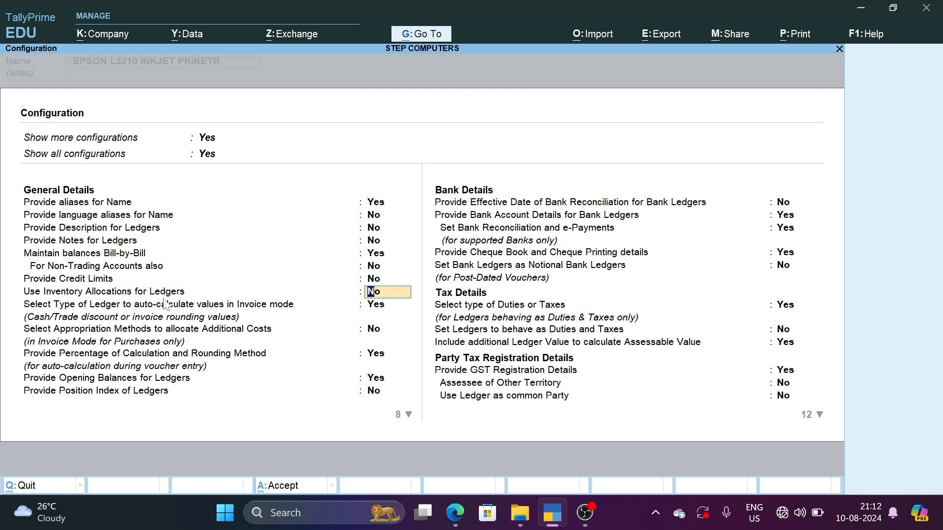
pyautogui.hotkey('ctrl', '1')
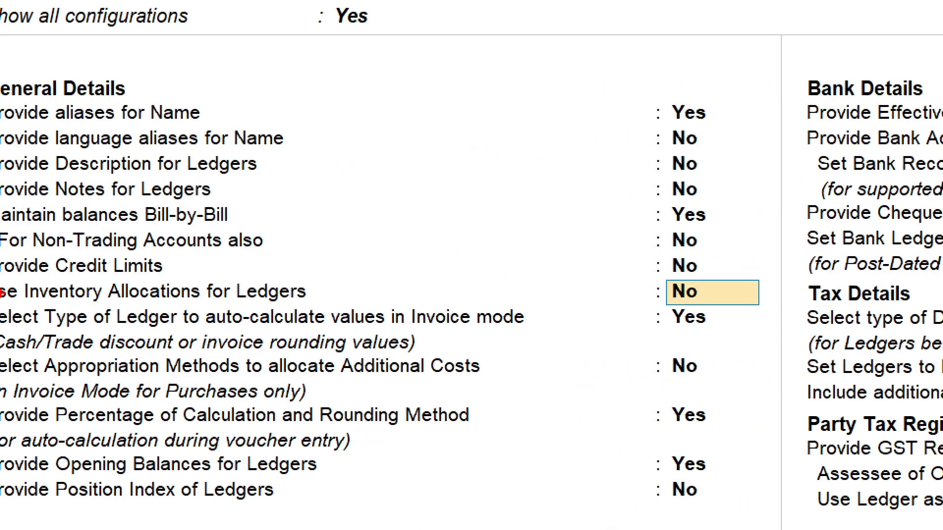
pyautogui.scroll(-3, 1, 294)
pyautogui.moveTo(7, 283)
pyautogui.mouseDown()
pyautogui.moveTo(28, 293)
pyautogui.moveTo(210, 299)
pyautogui.moveTo(612, 300)
pyautogui.mouseUp()
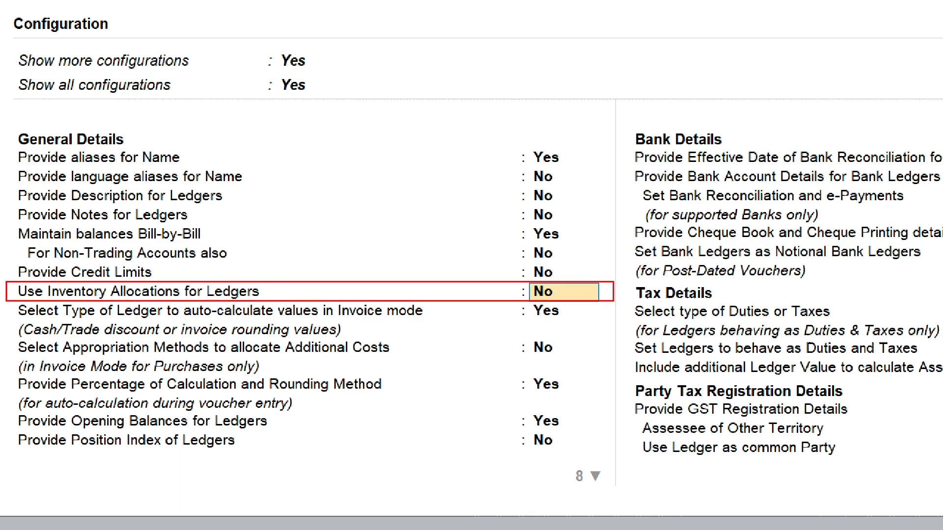
pyautogui.press('Escape')
pyautogui.write('Y')
pyautogui.press('Return')
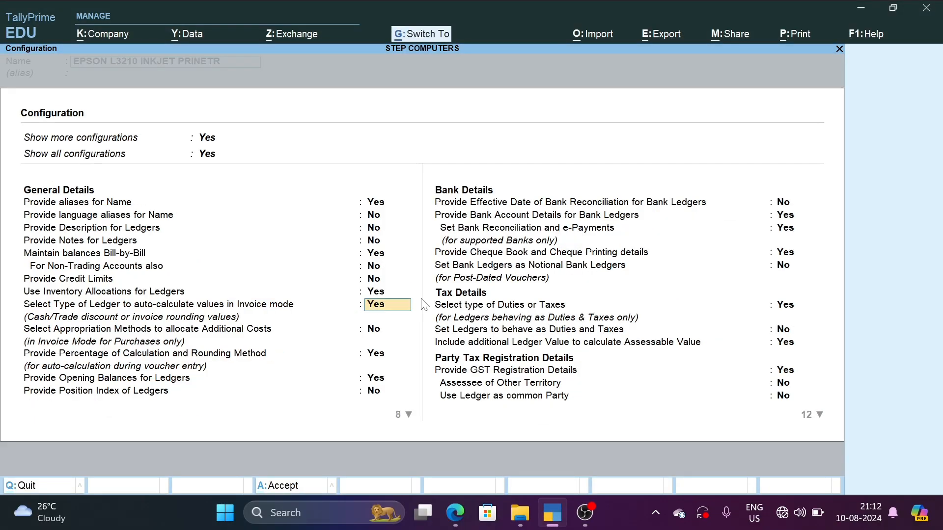
pyautogui.hotkey('ctrl', 'a')
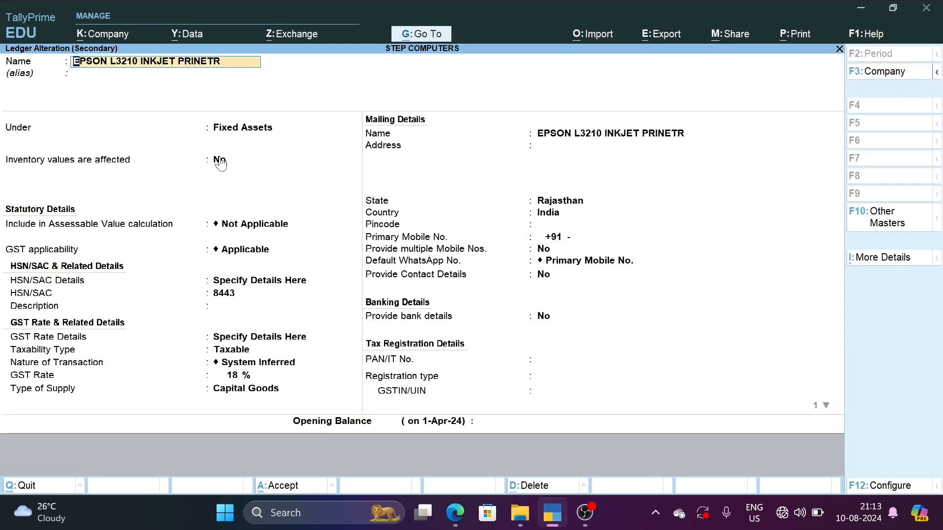
# - Set Inventory values are affected to Yes for the printer ledger and save the alteration
pyautogui.click(438, 150)
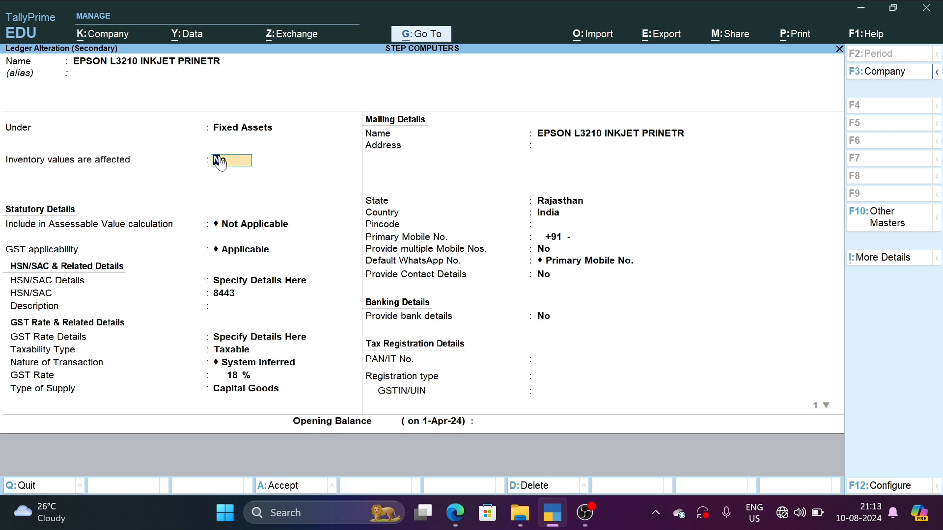
pyautogui.press('y')
pyautogui.hotkey('ctrl', 'a')
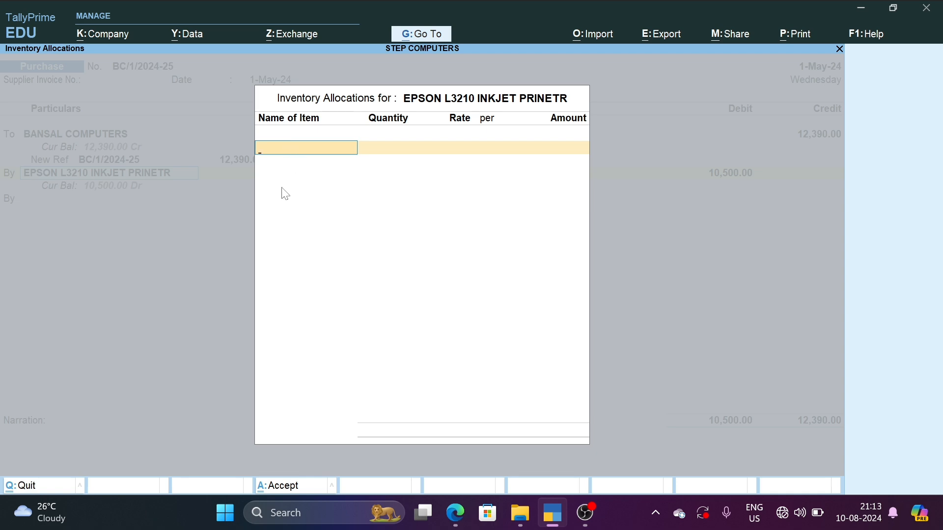
# - Start a new stock item for the inventory allocation and name it EPSON L3210 INKJET PRINETR, as on the bill
pyautogui.hotkey('alt', 'Tab')
pyautogui.scroll(7, 193, 216)
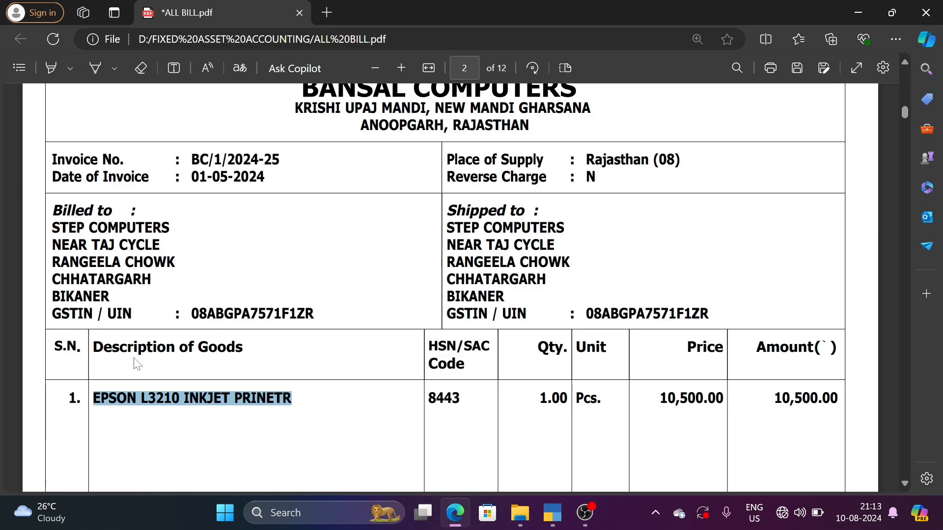
pyautogui.hotkey('alt', 'Tab')
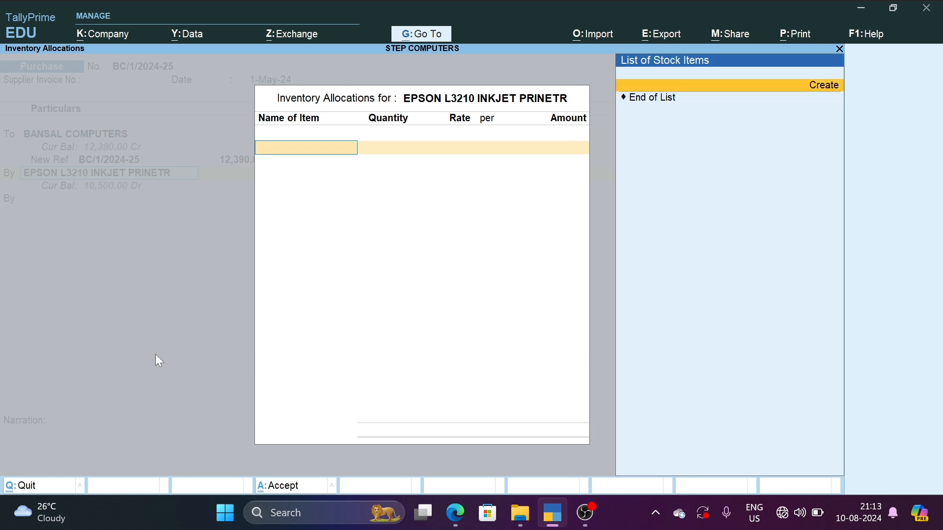
pyautogui.hotkey('alt', 'c')
pyautogui.hotkey('ctrl', 'alt', 'v')
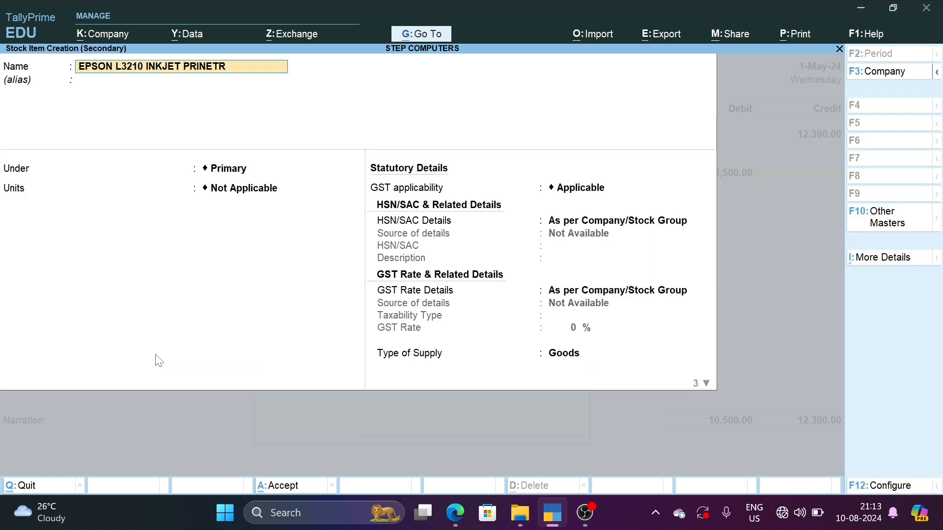
pyautogui.press('Return')
pyautogui.press('Return')
# - Create a stock group named FIXED ASSET under Primary, with item quantities added, and place the printer item in it
pyautogui.press('Up')
pyautogui.press('BackSpace')
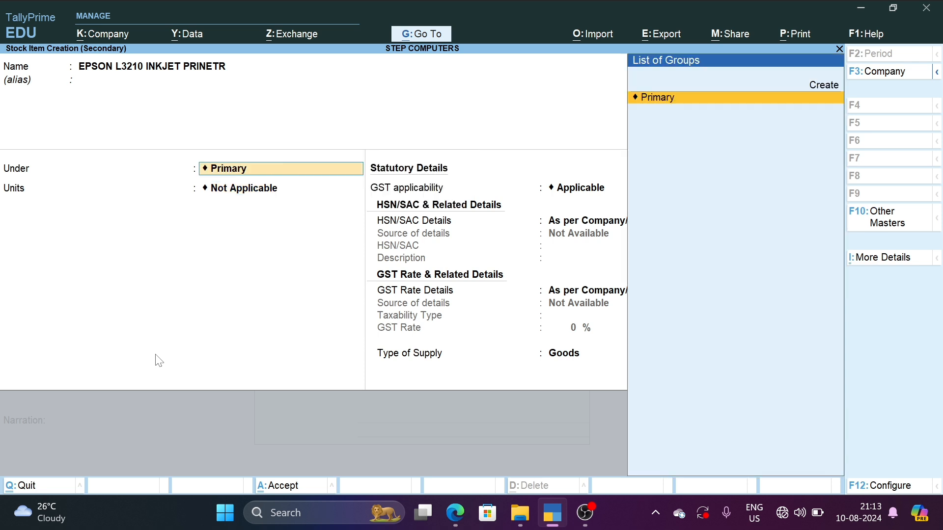
pyautogui.press('Up')
pyautogui.press('Return')
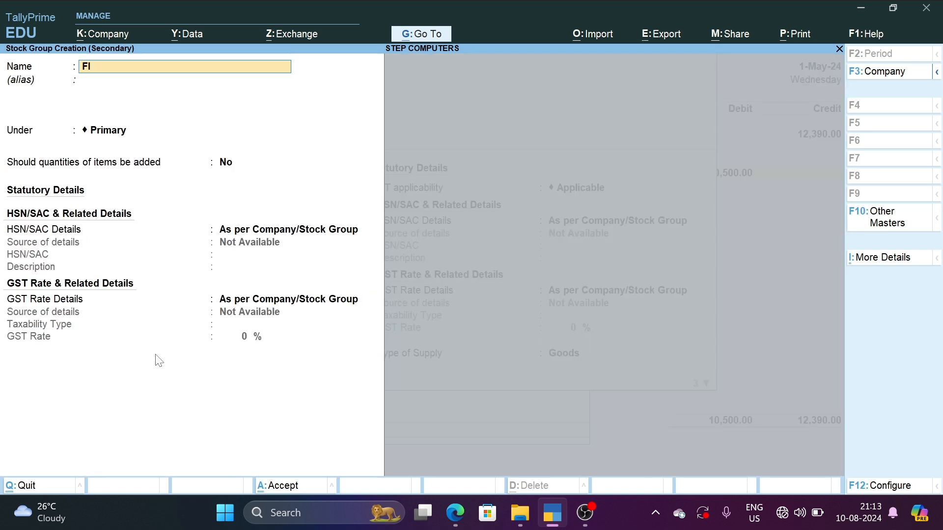
pyautogui.write('FIXED ASS')
pyautogui.press('Return')
pyautogui.press('Return')
pyautogui.press('Return')
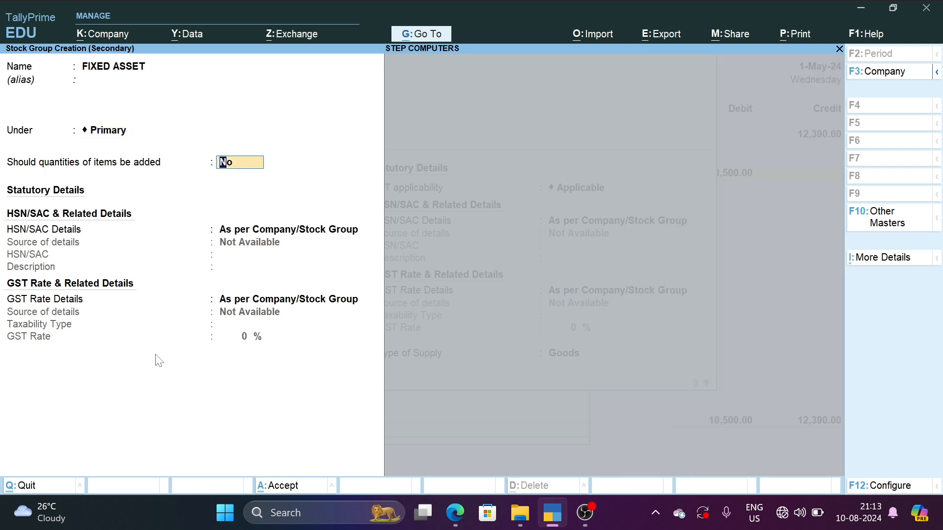
pyautogui.write('y')
pyautogui.press('Return')
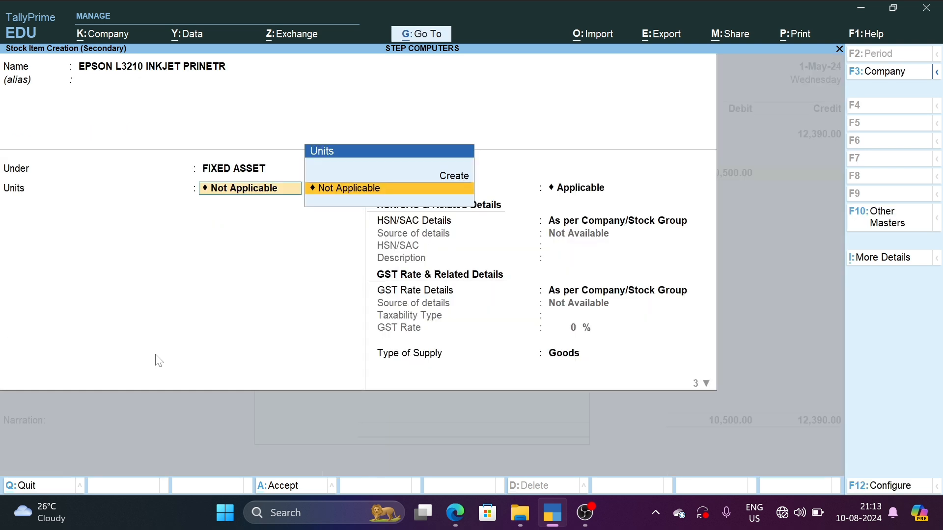
# - Create the unit PIC with formal name PIECE, UQC PCS-PIECES and 0 decimal places, and keep GST applicable for the item
pyautogui.press('Up')
pyautogui.press('Return')
pyautogui.write('PIC')
pyautogui.press('Return')
pyautogui.write('P')
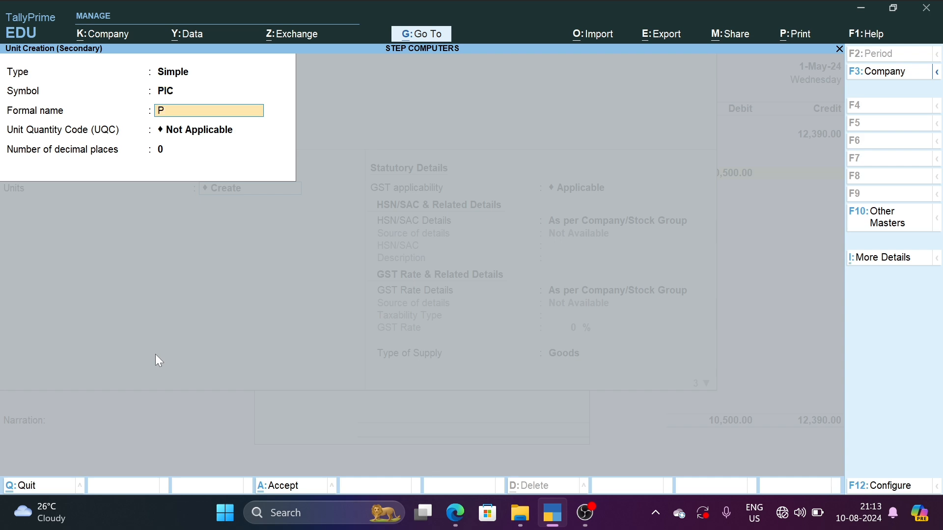
pyautogui.write('IECE')
pyautogui.press('Return')
pyautogui.write('pi')
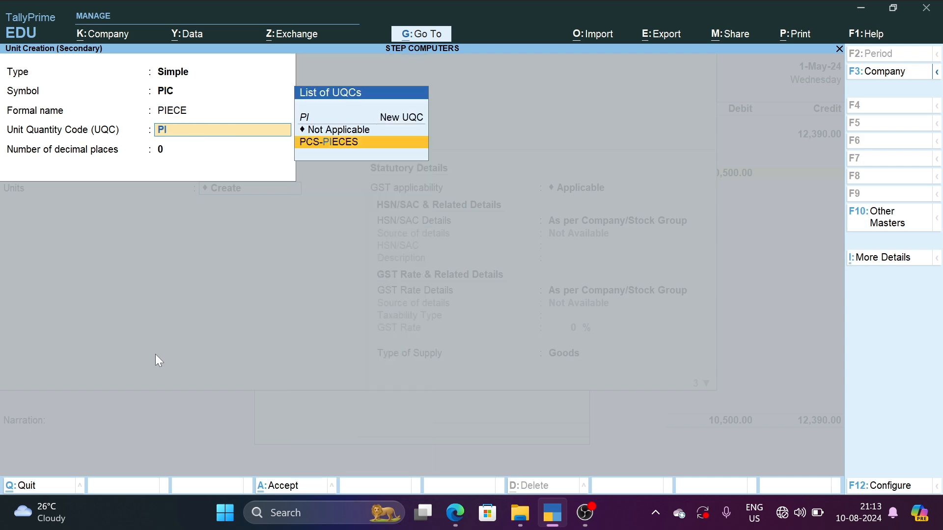
pyautogui.press('Return')
pyautogui.press('Return')
pyautogui.press('y')
pyautogui.press('Return')
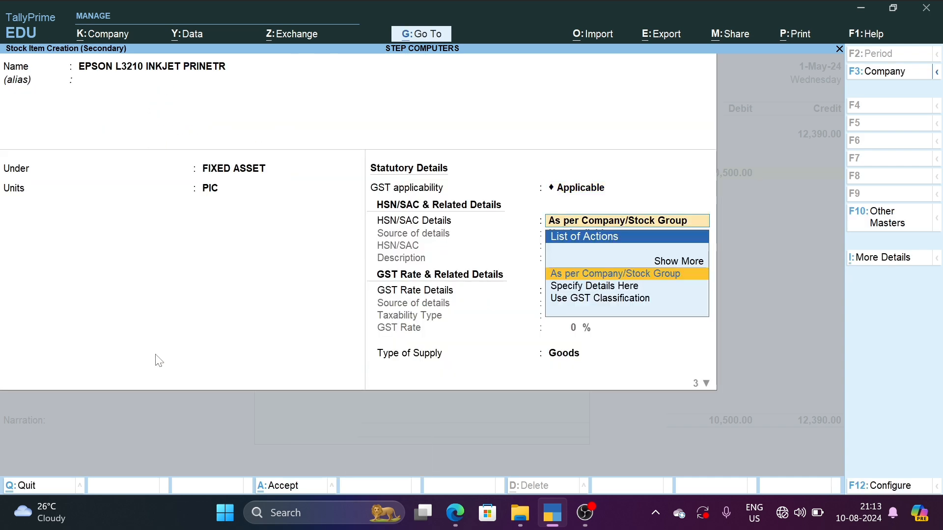
# - Choose Specify Details Here for the stock item's HSN/SAC and enter code 8443 from the bill
pyautogui.press('Down')
pyautogui.press('Return')
pyautogui.hotkey('alt', 'Tab')
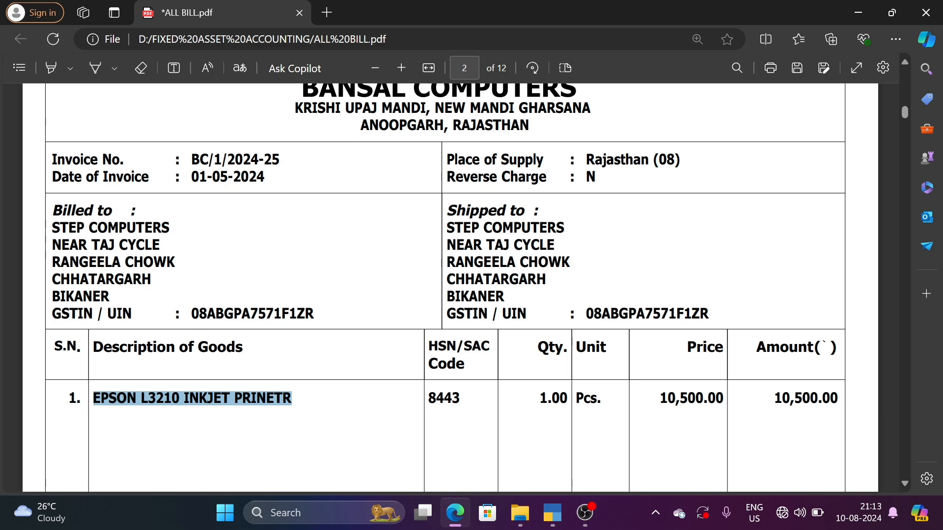
pyautogui.hotkey('alt', 'Tab')
pyautogui.write('8443')
pyautogui.press('Return')
pyautogui.press('Return')
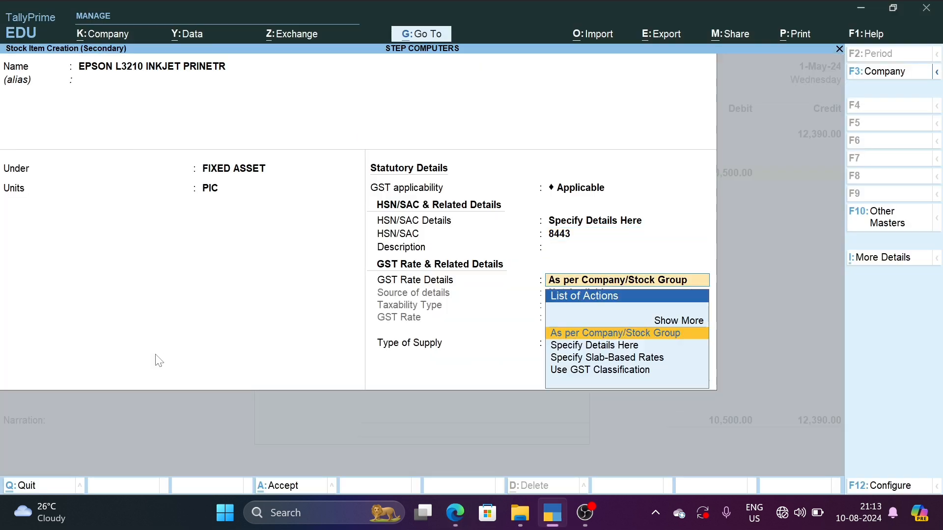
# - Specify the stock item's GST rate as Taxable at 18%, keep its supply type as Goods, and save the item
pyautogui.press('Down')
pyautogui.press('Return')
pyautogui.press('Return')
pyautogui.write('1')
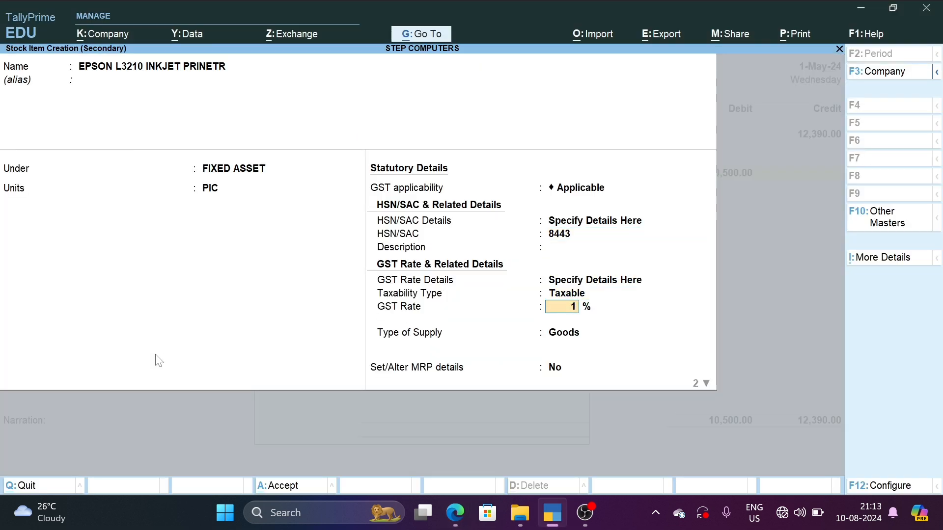
pyautogui.write('8')
pyautogui.press('Return')
pyautogui.press('Return')
pyautogui.press('Return')
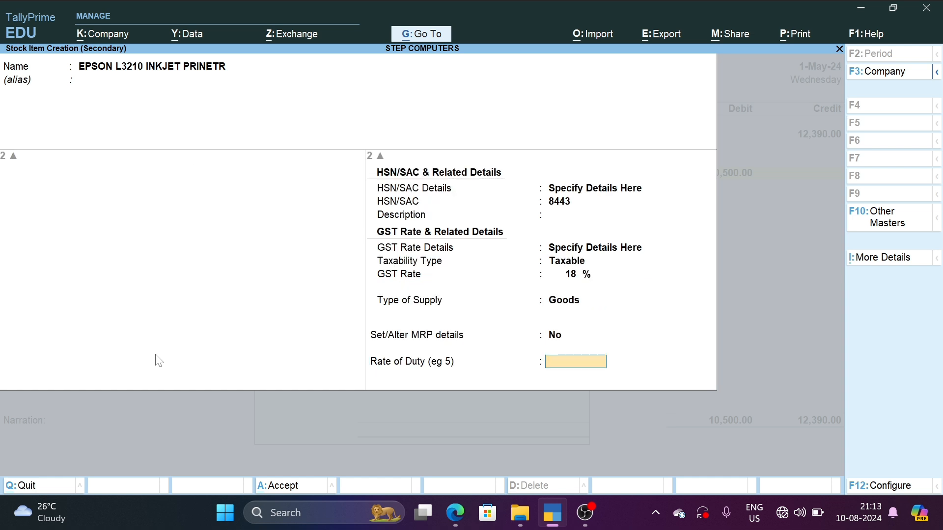
pyautogui.press('Return')
pyautogui.press('Return')
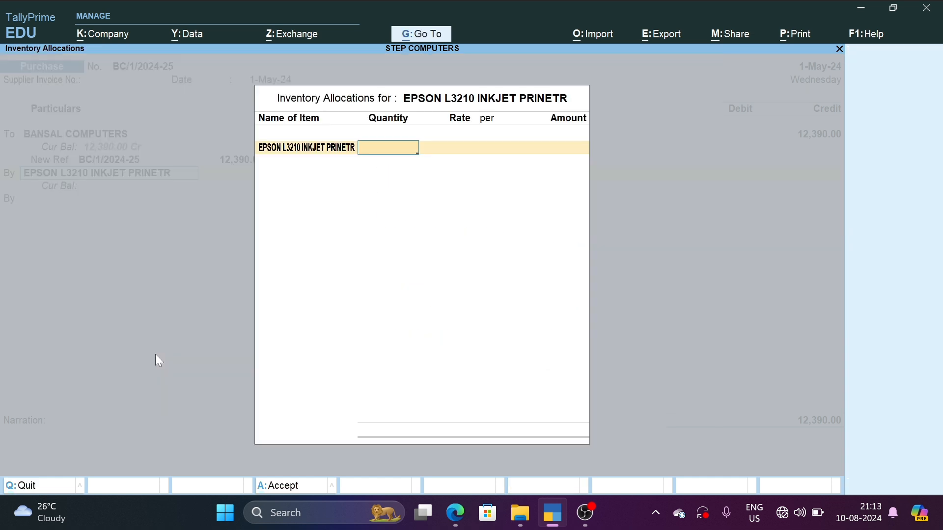
# - Allocate a quantity of 1 PIC of the printer item at a rate of 10,500
pyautogui.write('1')
pyautogui.press('Return')
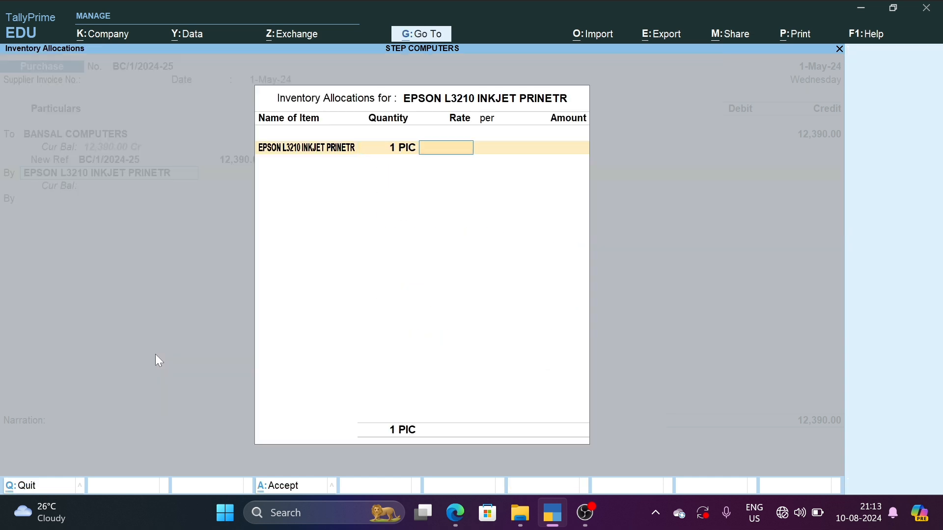
pyautogui.write('10,500')
pyautogui.press('Return')
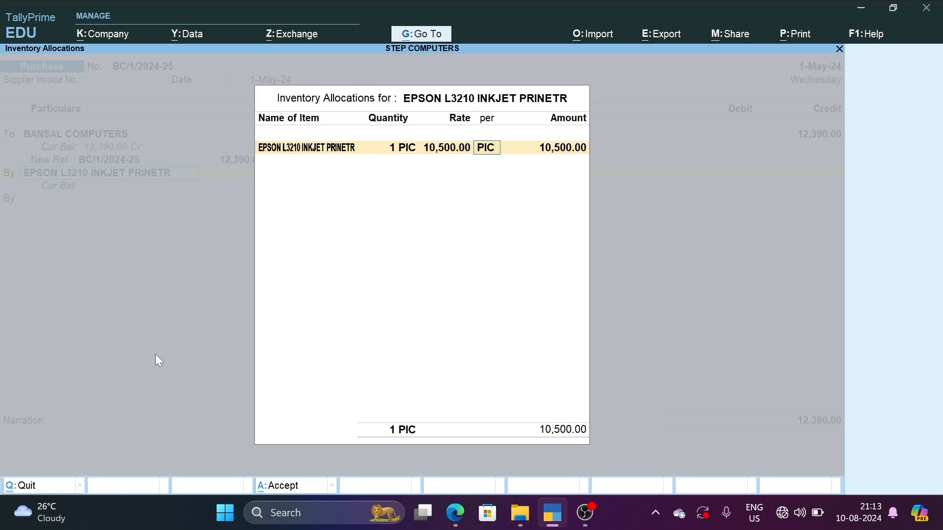
# - Complete the printer's inventory allocation at 10,500 per PIC and return to the purchase voucher
pyautogui.press('Return')
pyautogui.press('Return')
pyautogui.hotkey('ctrl', 'a')
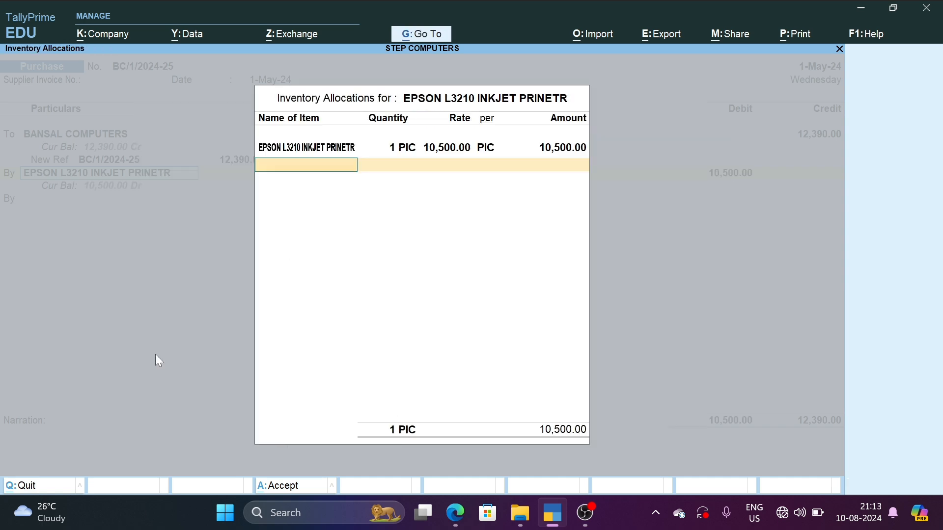
pyautogui.press('Return')
pyautogui.press('Return')
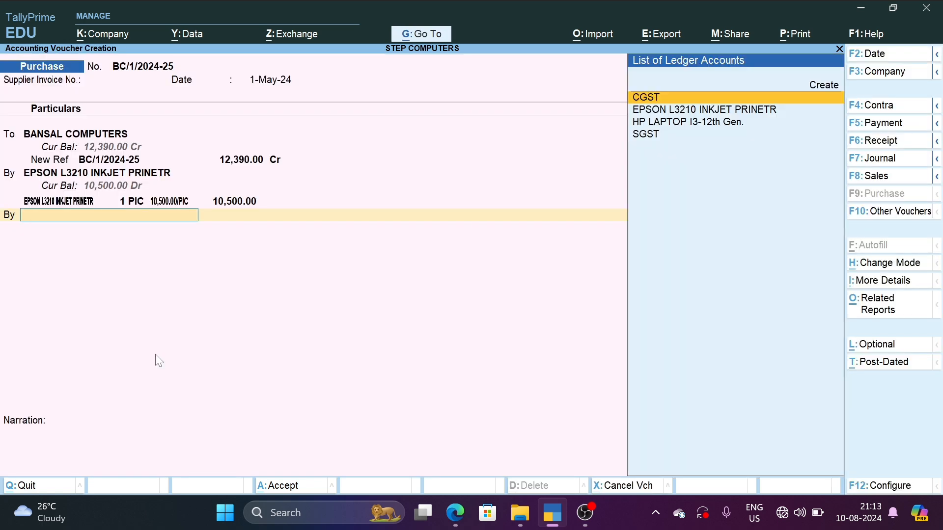
# - Check the tax amounts on the PDF bill and debit the CGST and SGST ledgers with 945 each
pyautogui.press('Return')
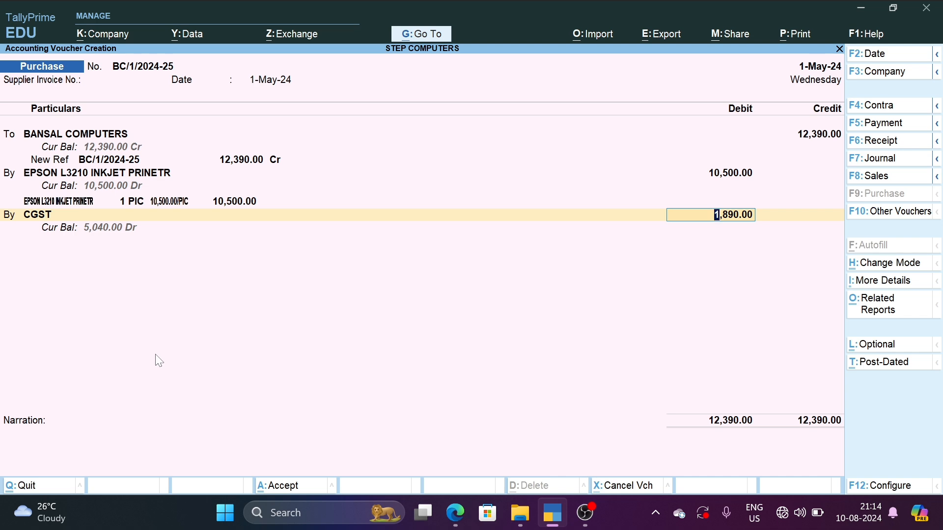
pyautogui.press('alt')
pyautogui.hotkey('alt', 'Tab')
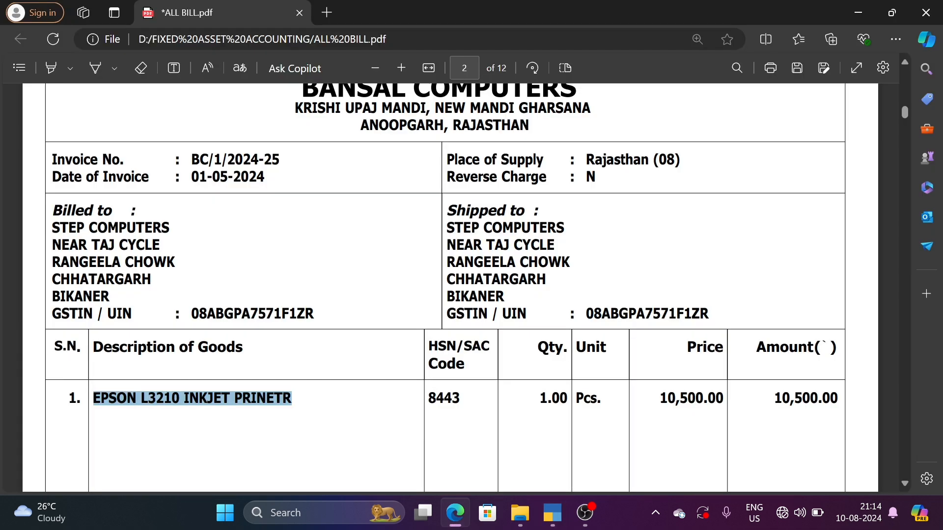
pyautogui.scroll(-10, 164, 361)
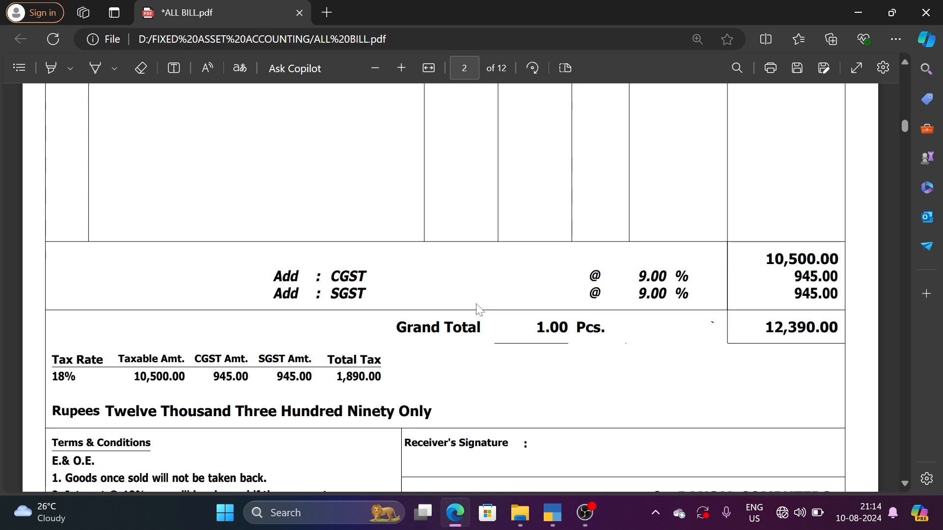
pyautogui.hotkey('alt', 'Tab')
pyautogui.write('945')
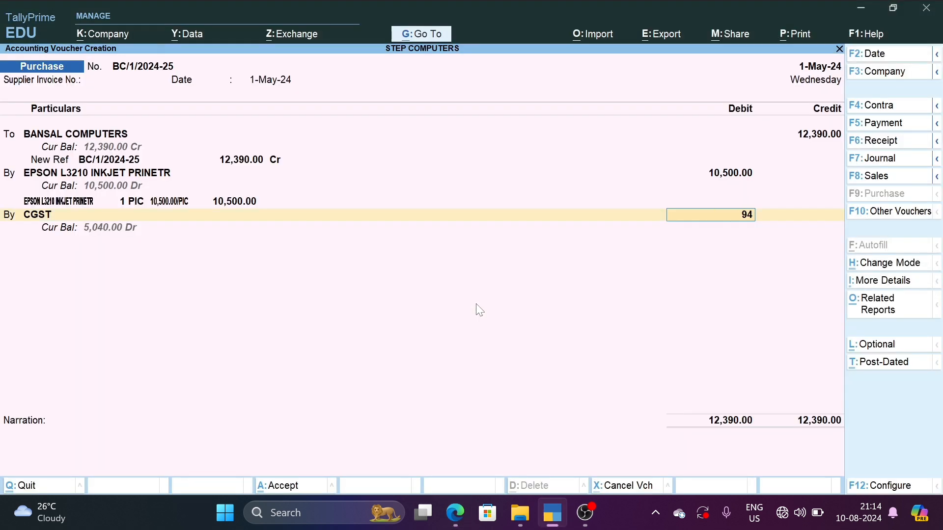
pyautogui.press('Return')
pyautogui.press('Return')
pyautogui.write('SG')
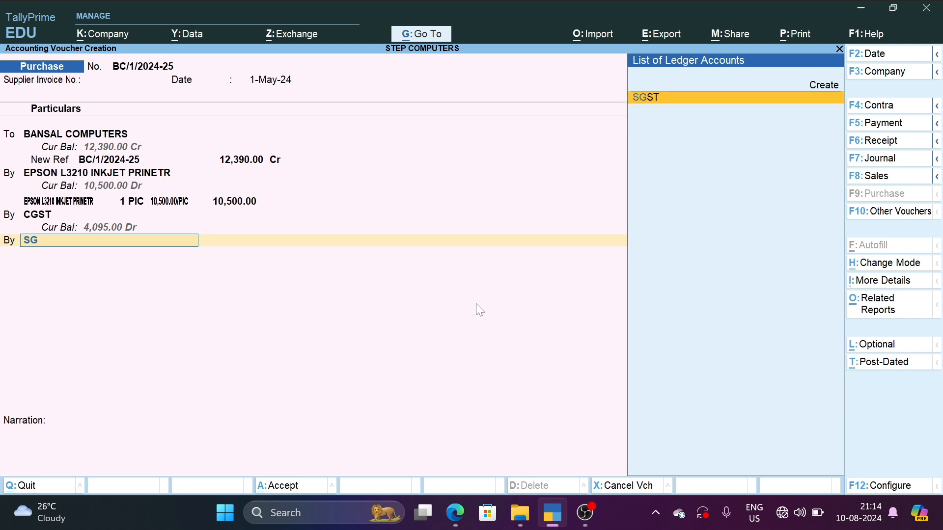
pyautogui.press('Return')
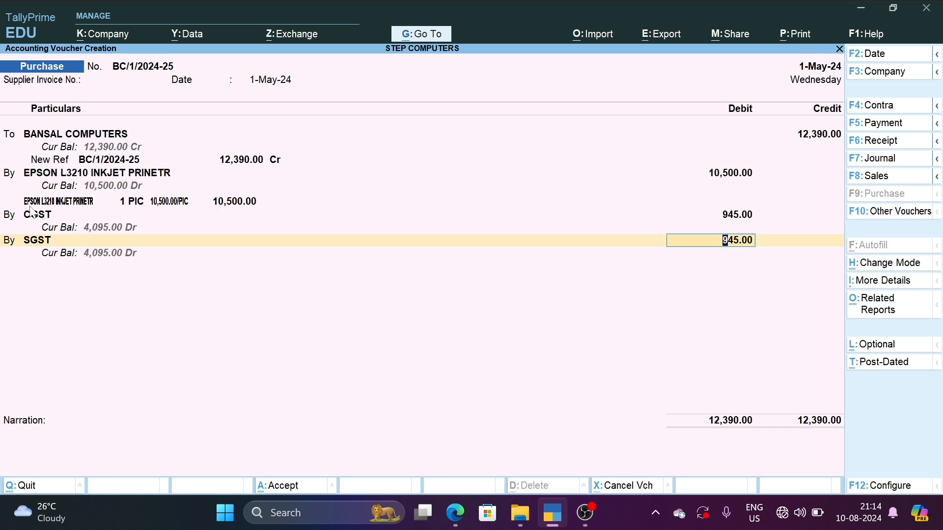
# - Open the EPSON L3210 INKJET PRINETR stock item for alteration from its line in the voucher
pyautogui.click(58, 174)
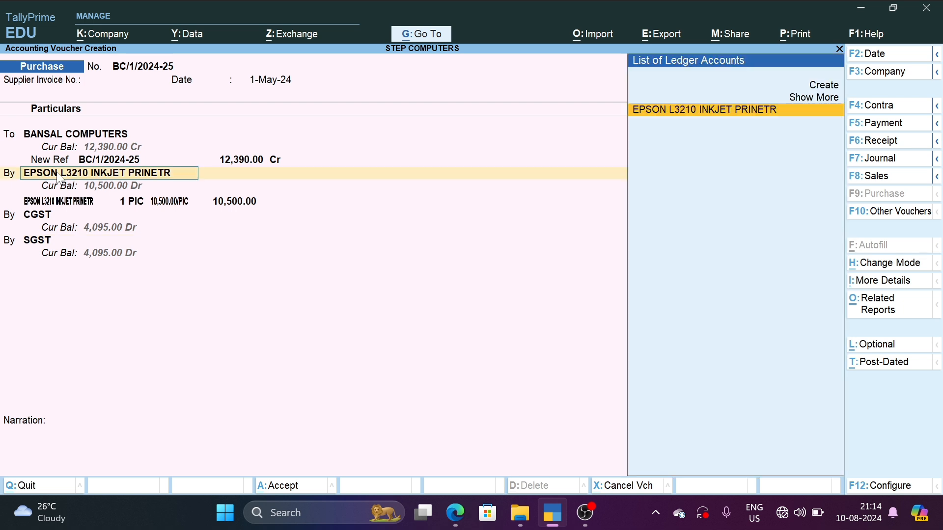
pyautogui.click(49, 202)
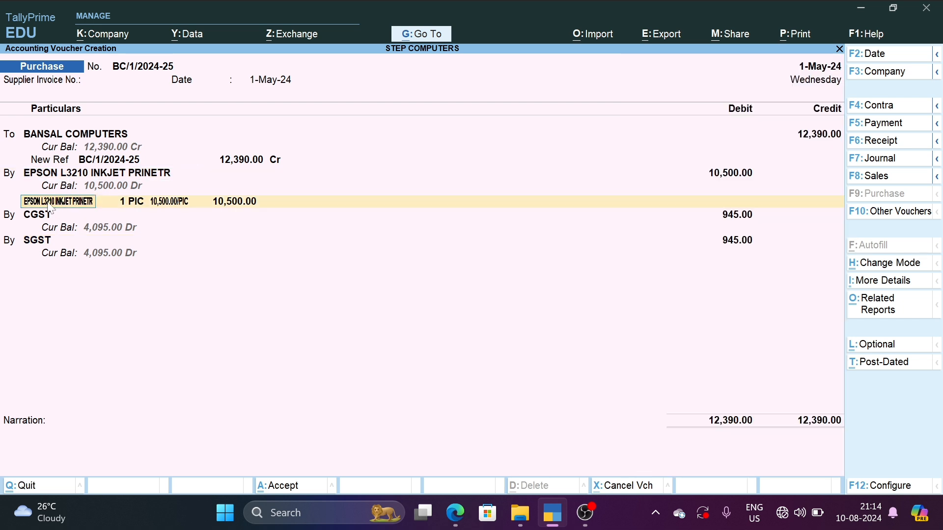
pyautogui.hotkey('ctrl', 'Return')
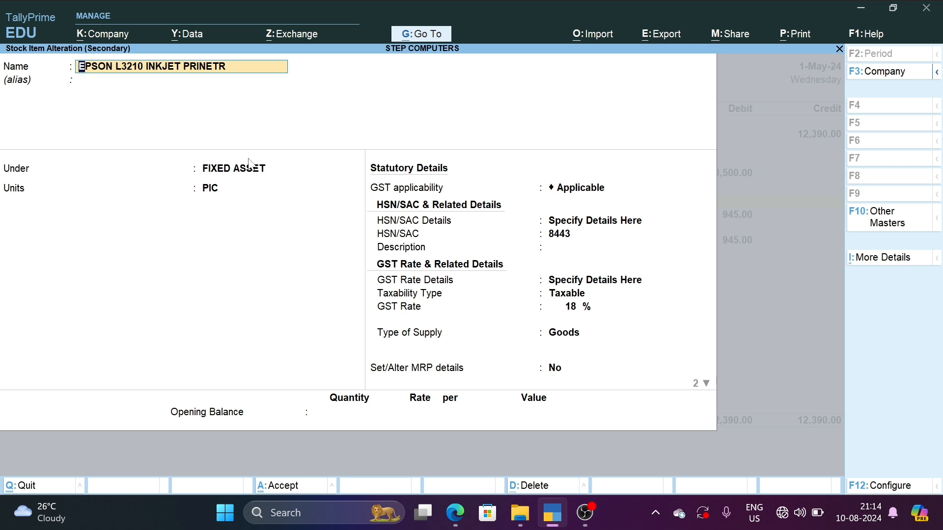
# - Configure stock items to use costing and market valuation methods and to offer stock item behaviour options
pyautogui.press('F12')
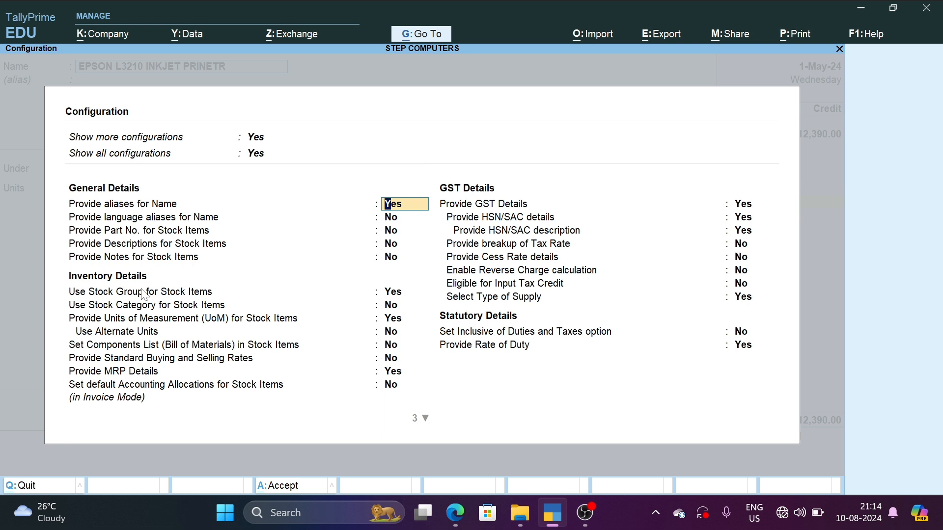
pyautogui.press('Down')
pyautogui.press('Down')
pyautogui.press('Down')
pyautogui.press('Down')
pyautogui.press('Down')
pyautogui.press('Down')
pyautogui.press('Down')
pyautogui.press('Down')
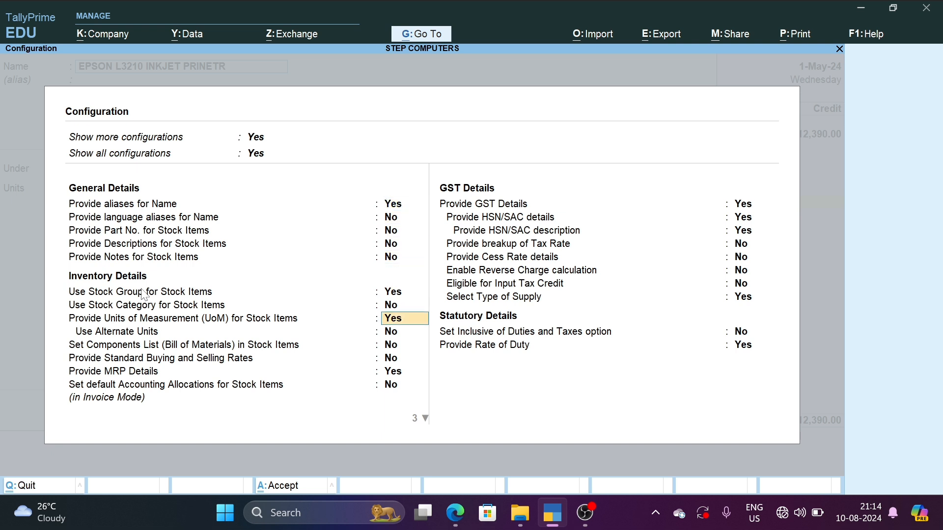
pyautogui.press('Down')
pyautogui.press('Down')
pyautogui.press('Down')
pyautogui.press('Down')
pyautogui.press('Down')
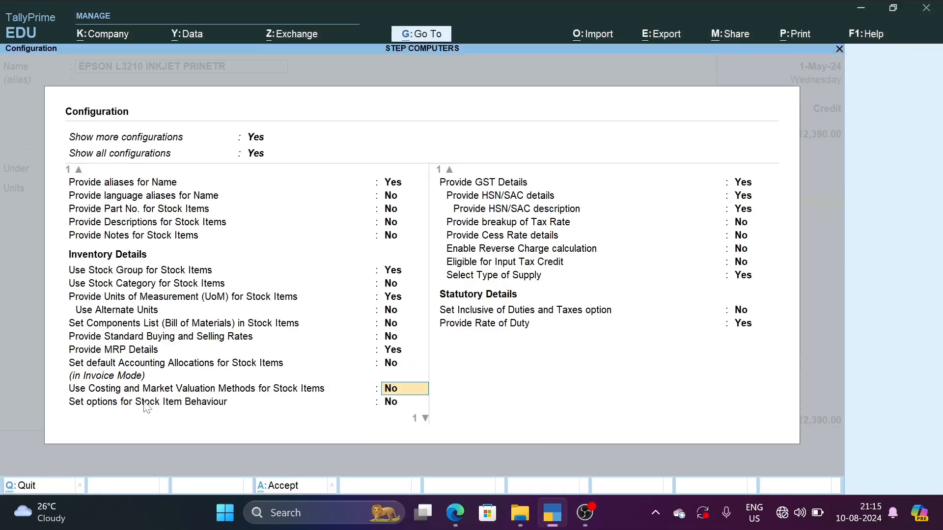
pyautogui.press('y')
pyautogui.press('Return')
pyautogui.press('y')
pyautogui.press('Return')
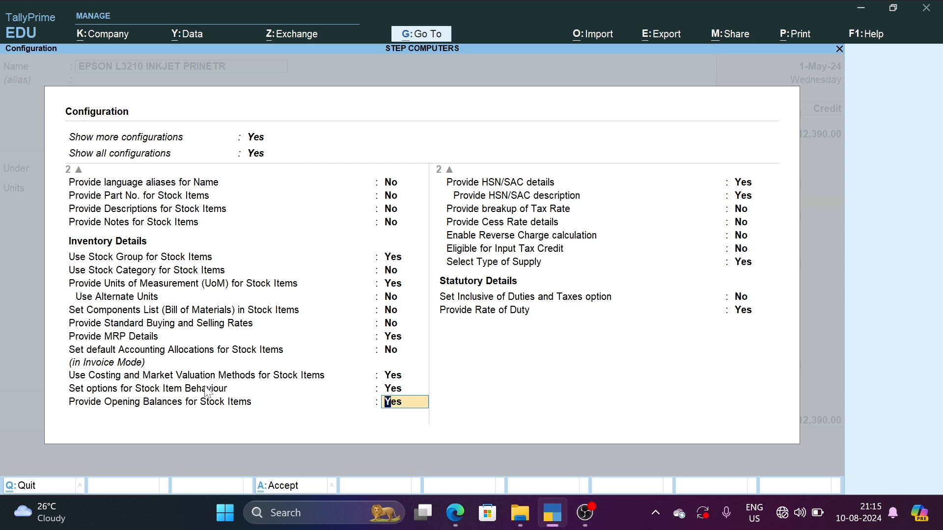
pyautogui.press('Return')
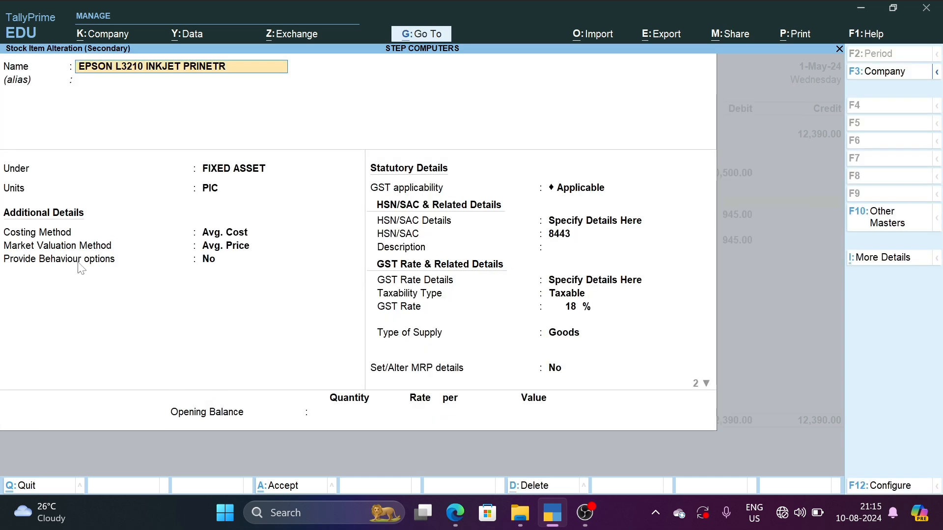
pyautogui.press('ctrl')
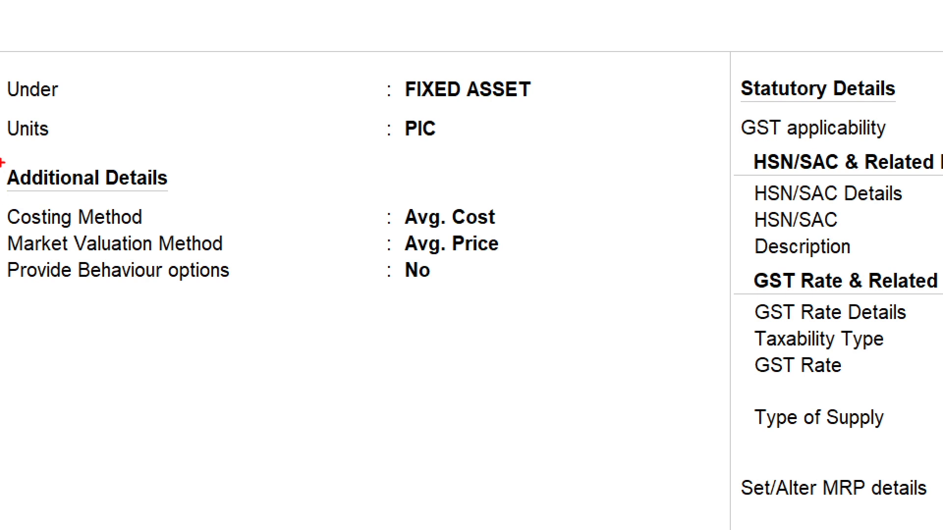
pyautogui.moveTo(2, 158)
pyautogui.mouseDown()
pyautogui.moveTo(182, 275)
pyautogui.moveTo(597, 311)
pyautogui.mouseUp()
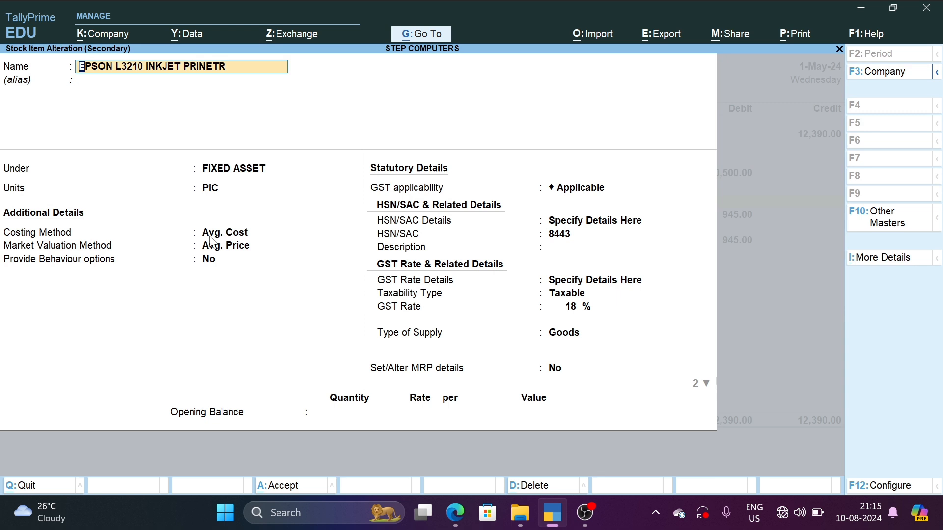
# - Set the printer stock item's costing method to At Zero Cost
pyautogui.click(421, 228)
pyautogui.press('space')
pyautogui.press('Up')
pyautogui.press('Up')
pyautogui.press('Up')
pyautogui.press('Up')
pyautogui.press('Up')
pyautogui.press('Up')
pyautogui.press('Up')
pyautogui.press('Up')
pyautogui.press('Up')
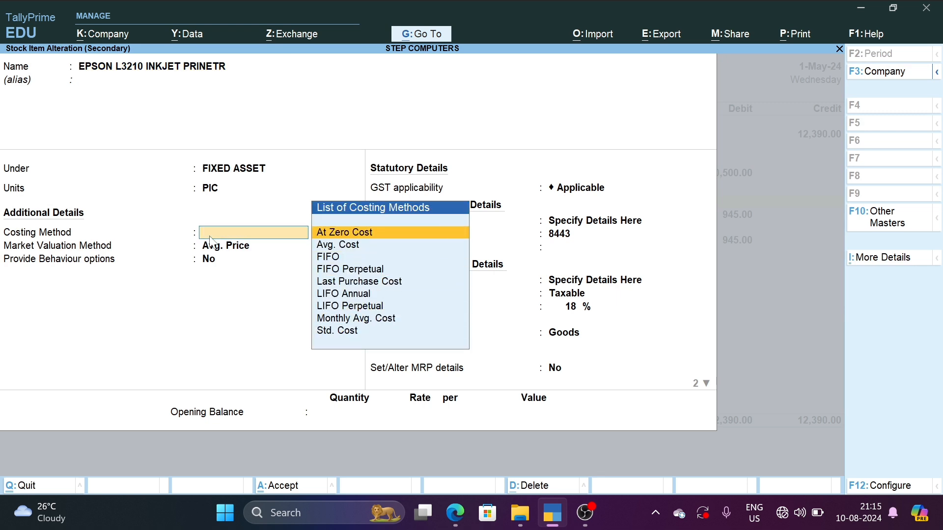
pyautogui.press('Return')
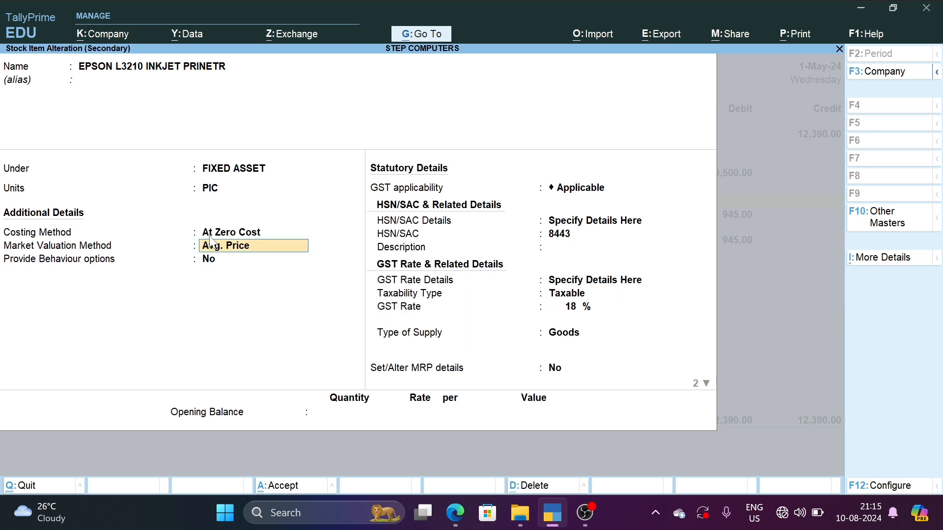
# - Set the printer stock item's market valuation method to At Zero Price
pyautogui.press('space')
pyautogui.press('Down')
pyautogui.press('Up')
pyautogui.press('Up')
pyautogui.press('Return')
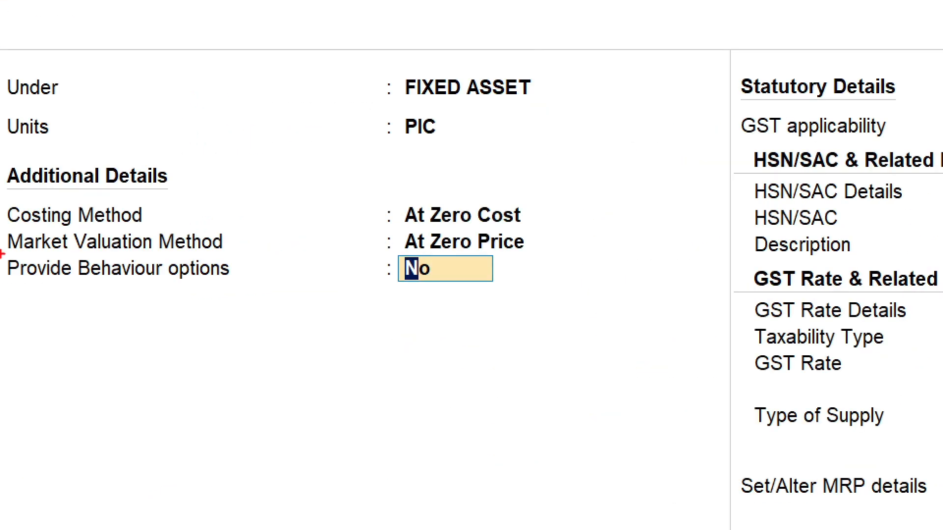
pyautogui.moveTo(2, 206)
pyautogui.mouseDown()
pyautogui.moveTo(118, 288)
pyautogui.moveTo(206, 297)
pyautogui.mouseUp()
pyautogui.press('e')
pyautogui.moveTo(4, 206)
pyautogui.mouseDown()
pyautogui.moveTo(421, 297)
pyautogui.moveTo(551, 299)
pyautogui.mouseUp()
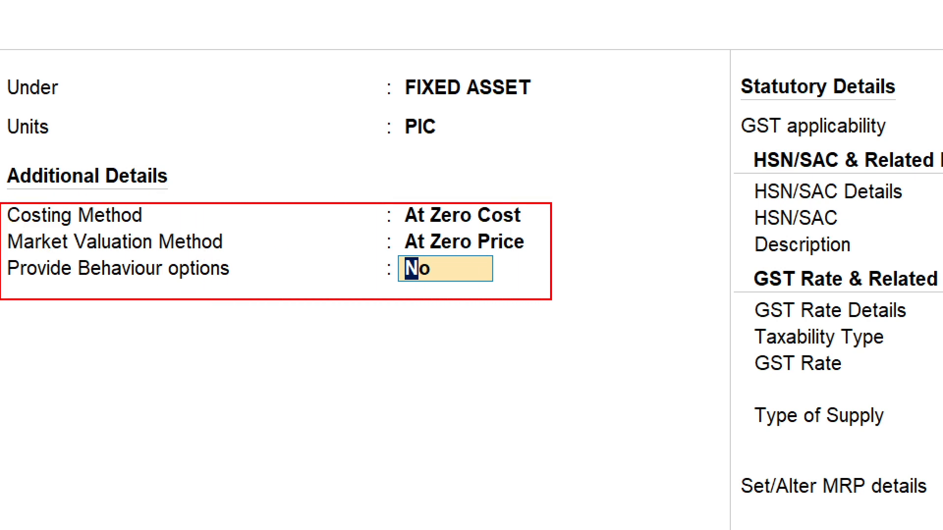
pyautogui.press('Escape')
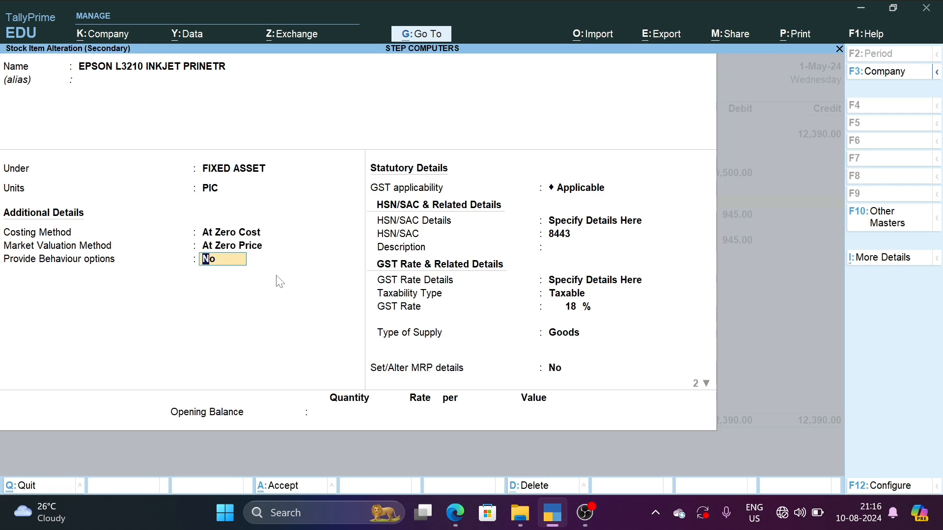
# - Leave the behaviour options at No, keep the remaining GST and MRP details, and save the stock item
pyautogui.press('Return')
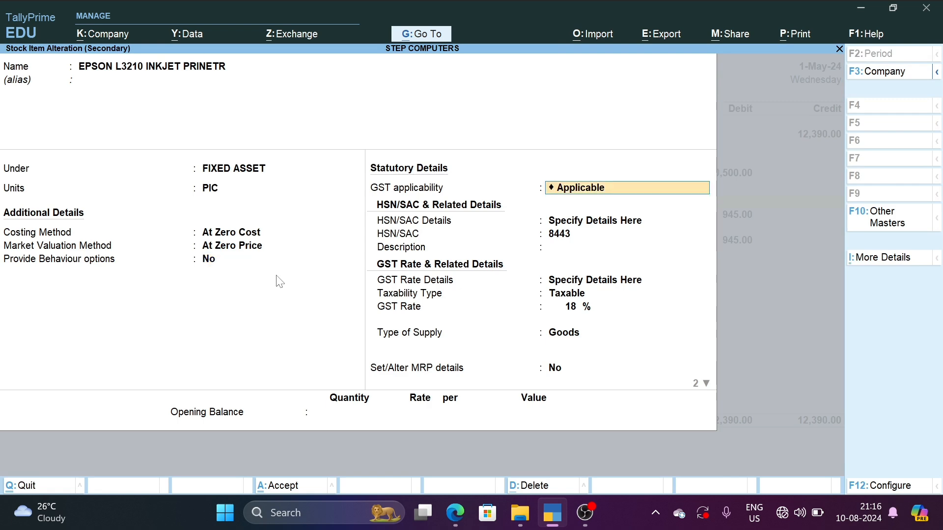
pyautogui.press('Return')
pyautogui.press('Return')
pyautogui.press('Return')
pyautogui.press('Return')
pyautogui.press('Return')
pyautogui.press('Return')
pyautogui.press('Return')
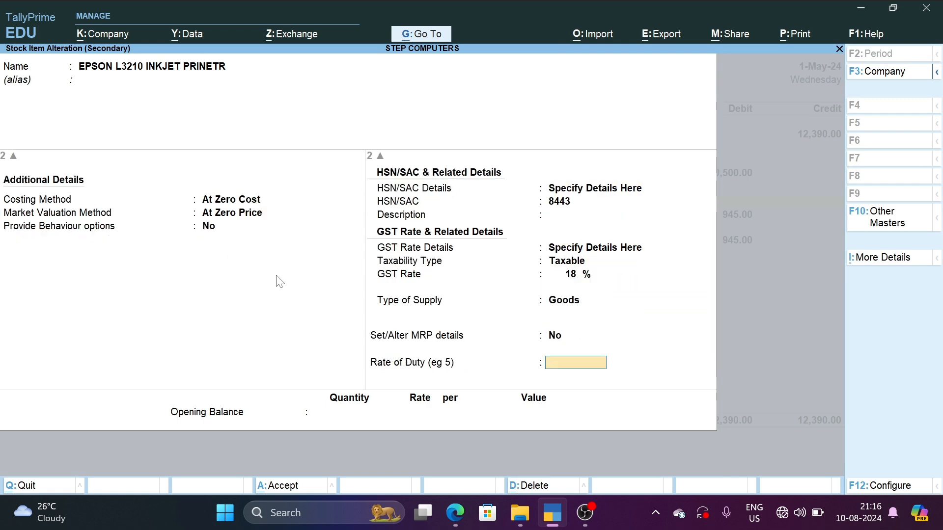
pyautogui.press('Return')
pyautogui.press('Return')
pyautogui.press('Return')
pyautogui.press('Return')
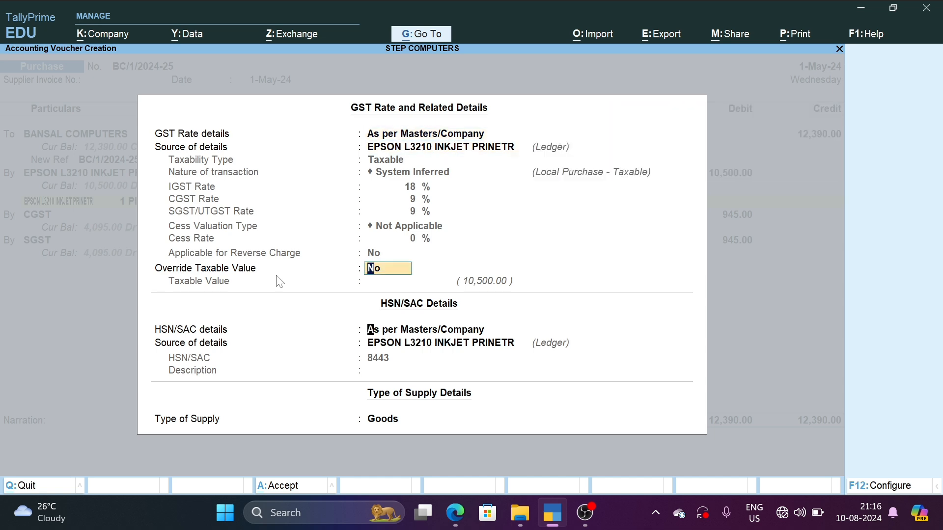
# - Accept the printer's GST details, leave the narration blank, save the purchase voucher and return to the Gateway of Tally
pyautogui.press('Return')
pyautogui.press('Return')
pyautogui.press('Return')
pyautogui.press('Return')
pyautogui.press('Return')
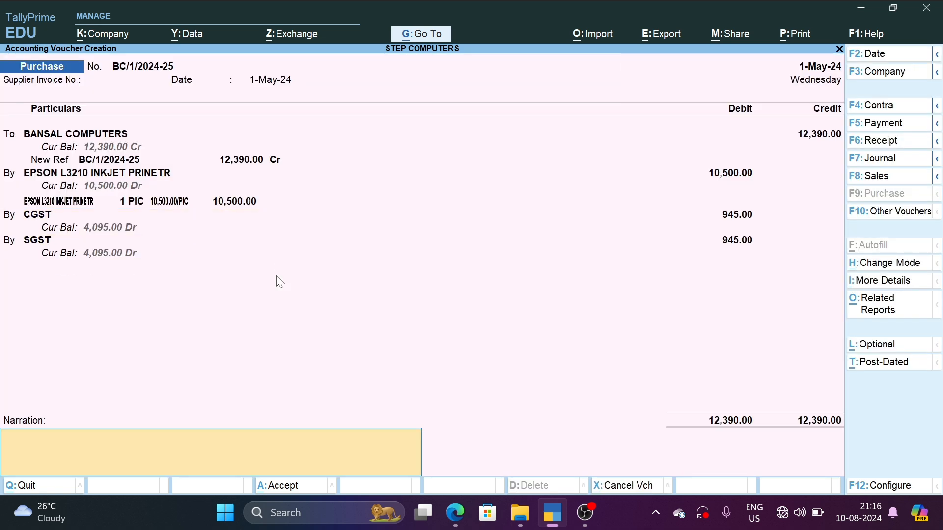
pyautogui.press('Return')
pyautogui.press('Return')
pyautogui.press('Escape')
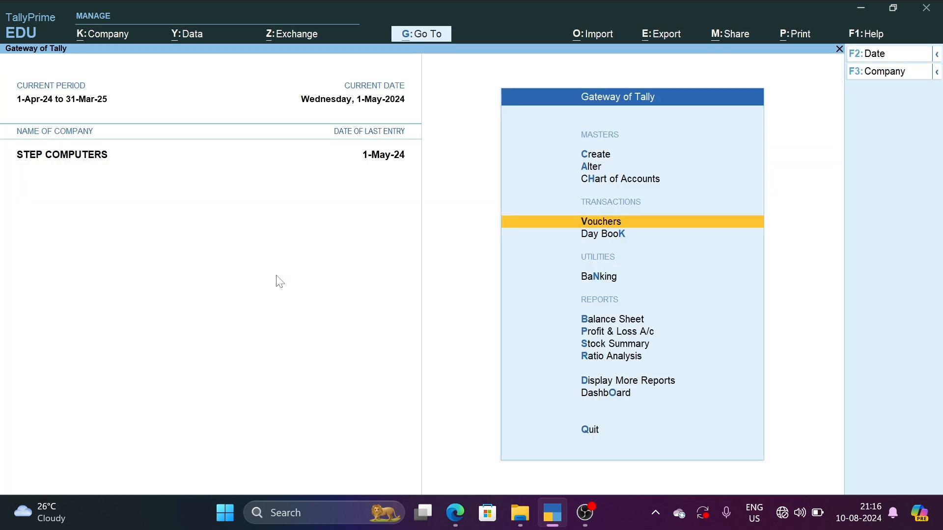
# - Open the Balance Sheet and examine the Fixed Assets and Closing Stock figures
pyautogui.press('b')
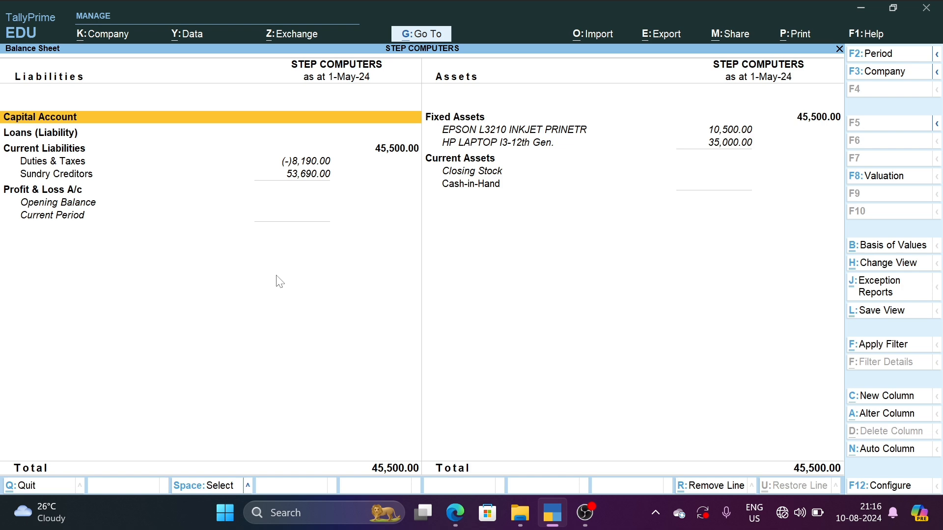
pyautogui.hotkey('ctrl', '1')
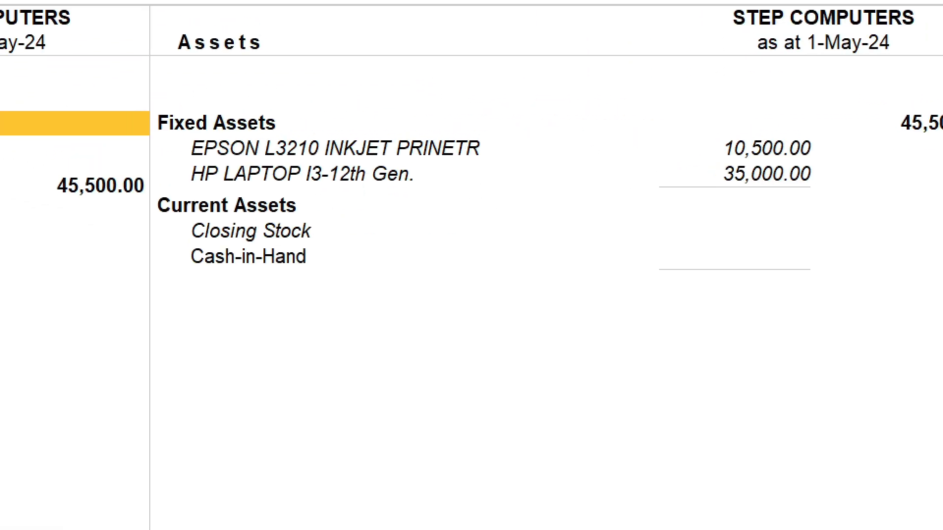
pyautogui.click(789, 112)
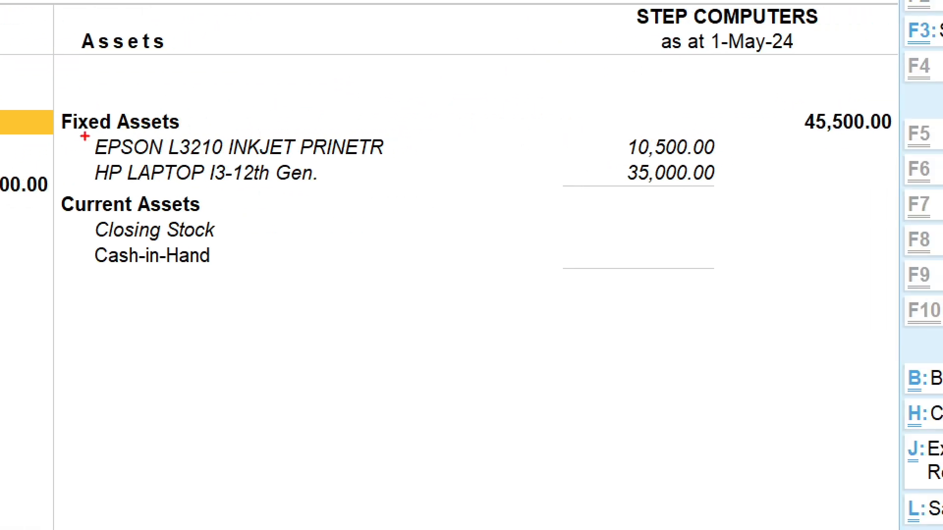
pyautogui.moveTo(76, 135)
pyautogui.mouseDown()
pyautogui.moveTo(429, 183)
pyautogui.moveTo(733, 183)
pyautogui.mouseUp()
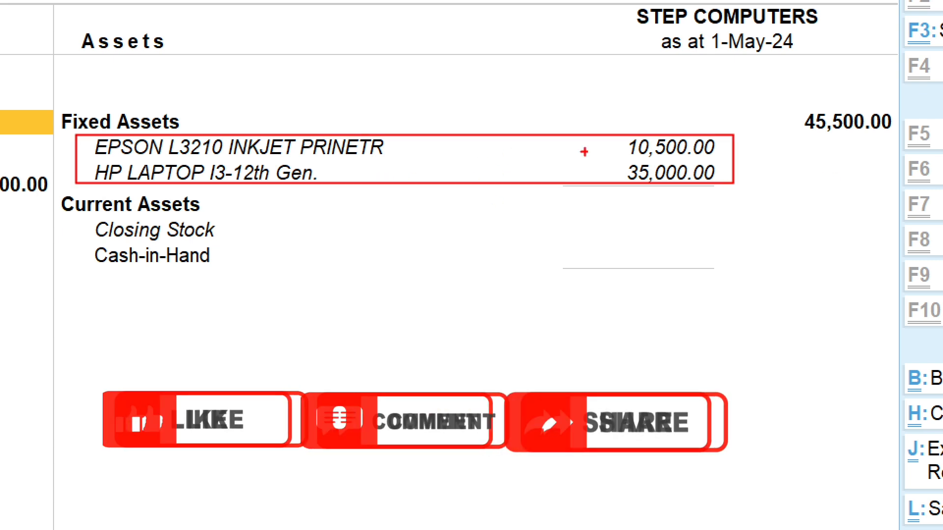
pyautogui.press('Escape')
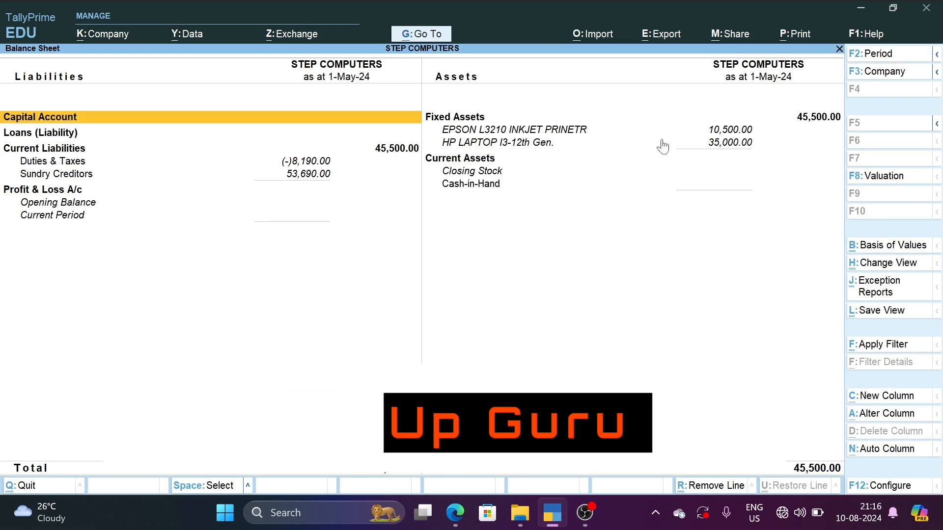
# - Open the Stock Summary and drill through the FIXED ASSET group to the printer's monthly summary
pyautogui.press('Escape')
pyautogui.press('Down')
pyautogui.press('Down')
pyautogui.press('Return')
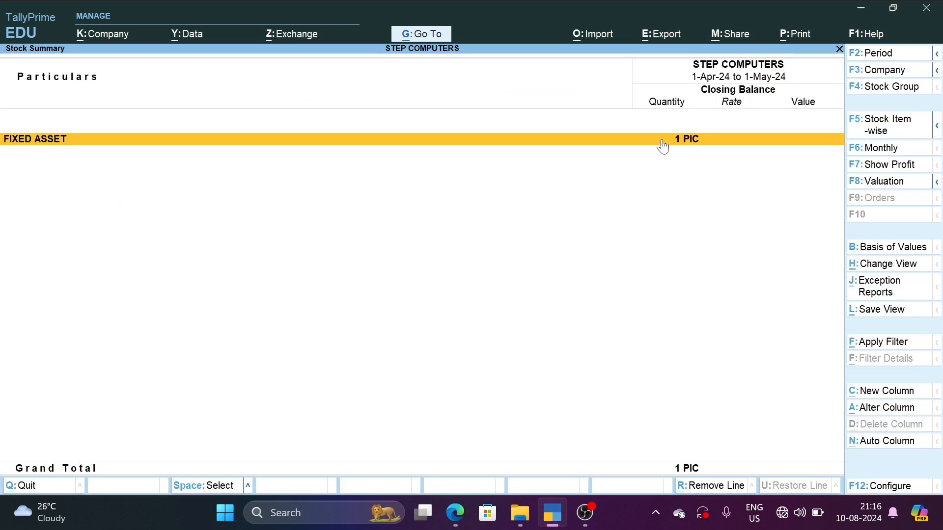
pyautogui.click(697, 144)
pyautogui.click(698, 153)
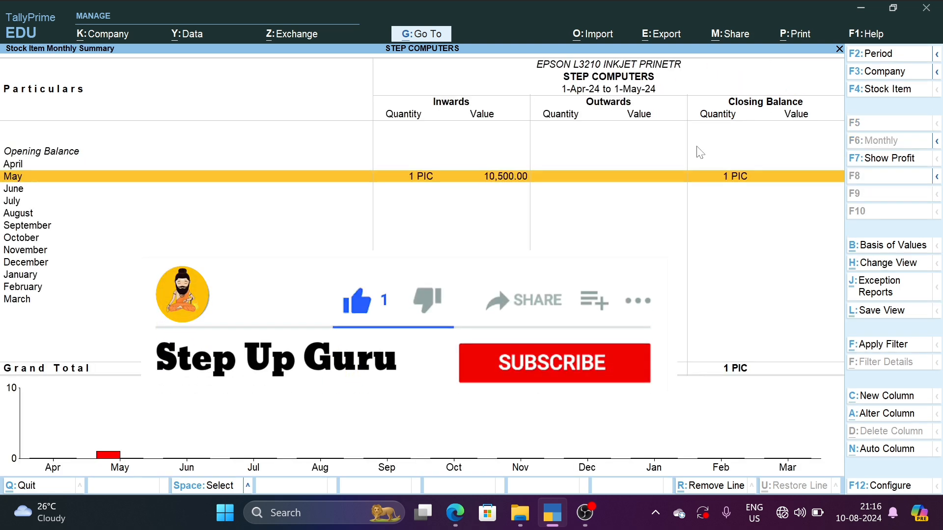
# - Go back to the FIXED ASSET group summary and examine the printer's name, closing quantity and value
pyautogui.press('Escape')
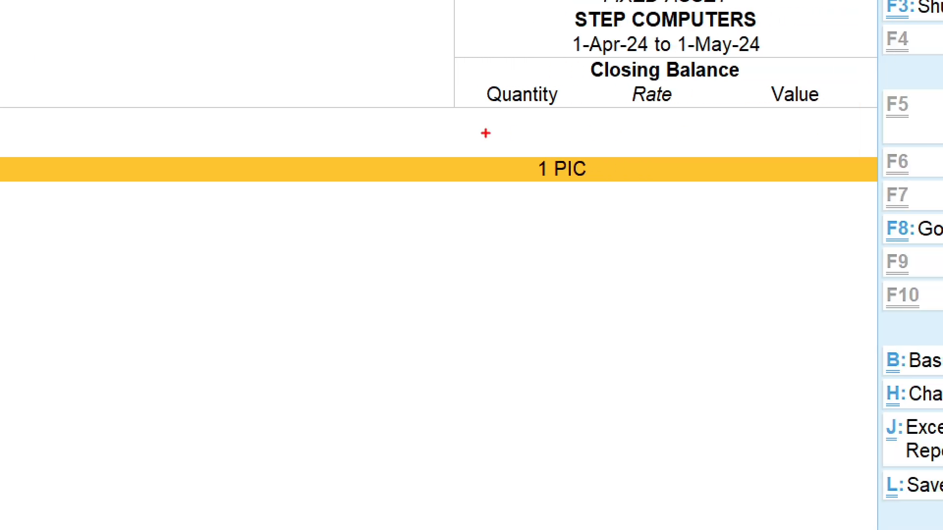
pyautogui.moveTo(485, 132)
pyautogui.mouseDown()
pyautogui.moveTo(732, 200)
pyautogui.moveTo(871, 210)
pyautogui.mouseUp()
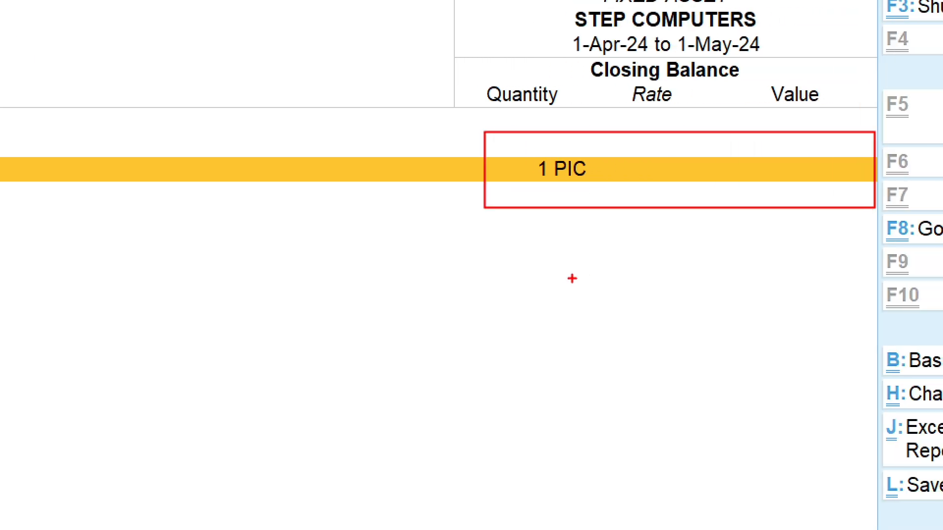
pyautogui.press('e')
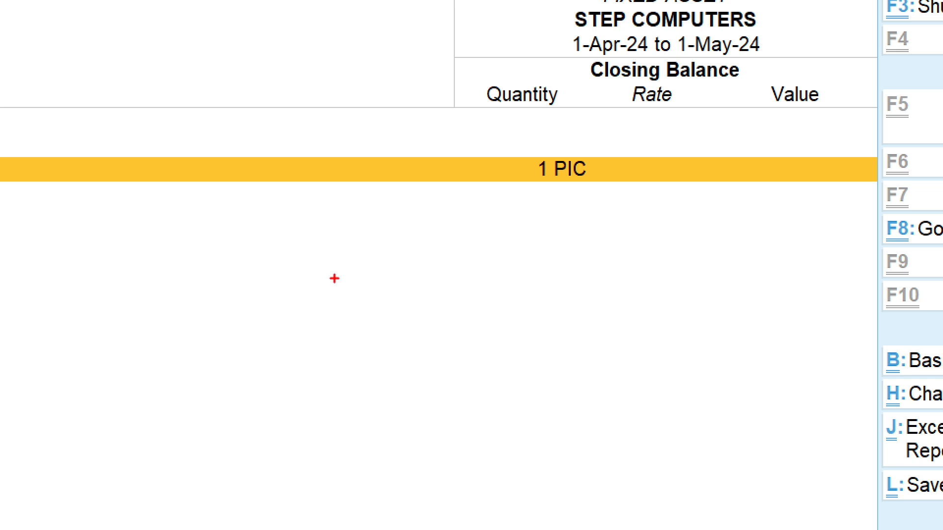
pyautogui.press('Escape')
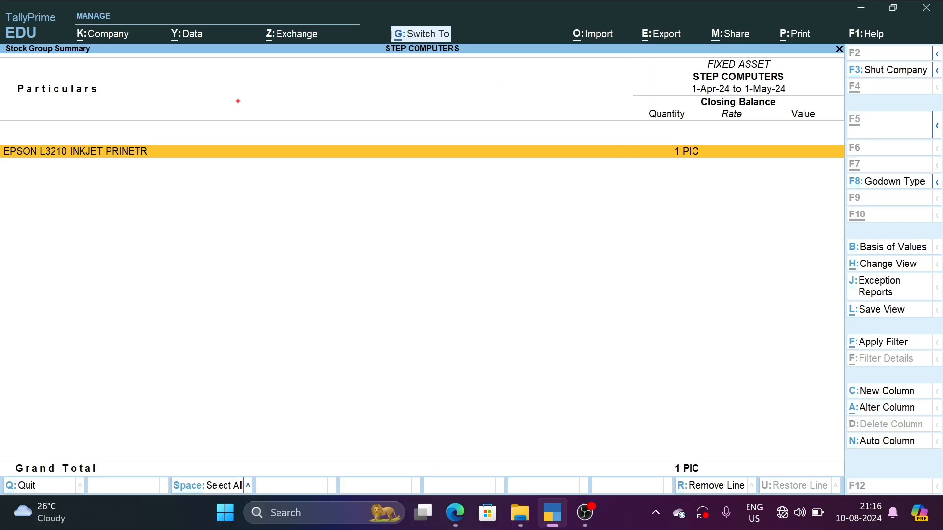
pyautogui.moveTo(2, 125)
pyautogui.mouseDown()
pyautogui.moveTo(11, 143)
pyautogui.moveTo(180, 186)
pyautogui.mouseUp()
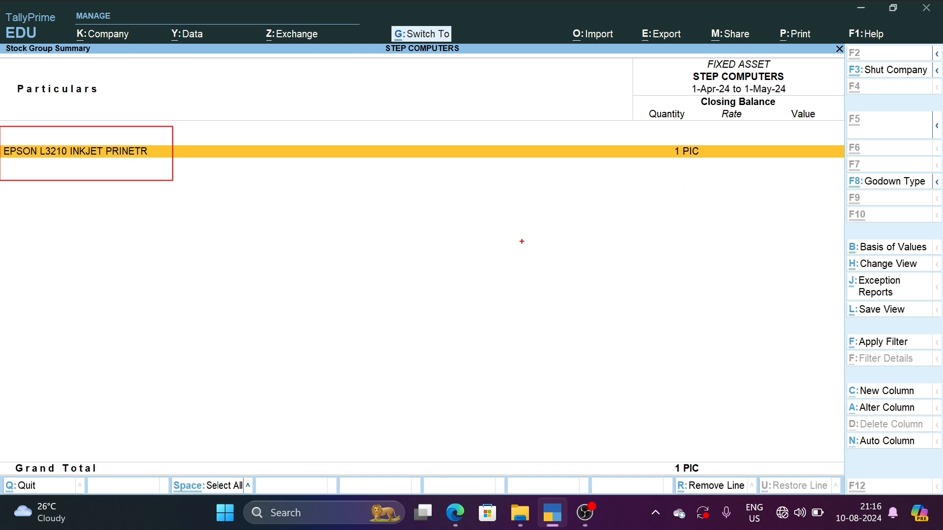
pyautogui.press('Escape')
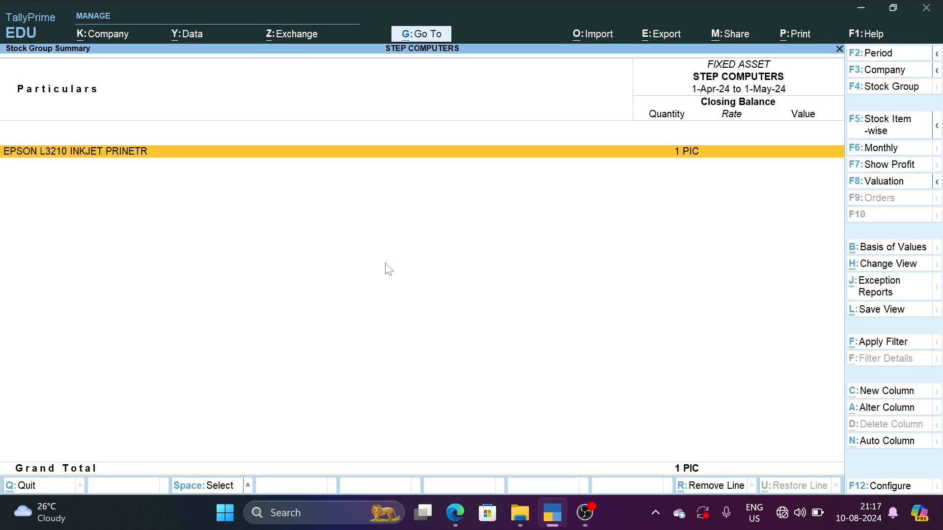
# - Check the Voltas AC bill on page 3 of ALL BILL.pdf, and open a new purchase voucher in TallyPrime
pyautogui.hotkey('alt', 'Tab')
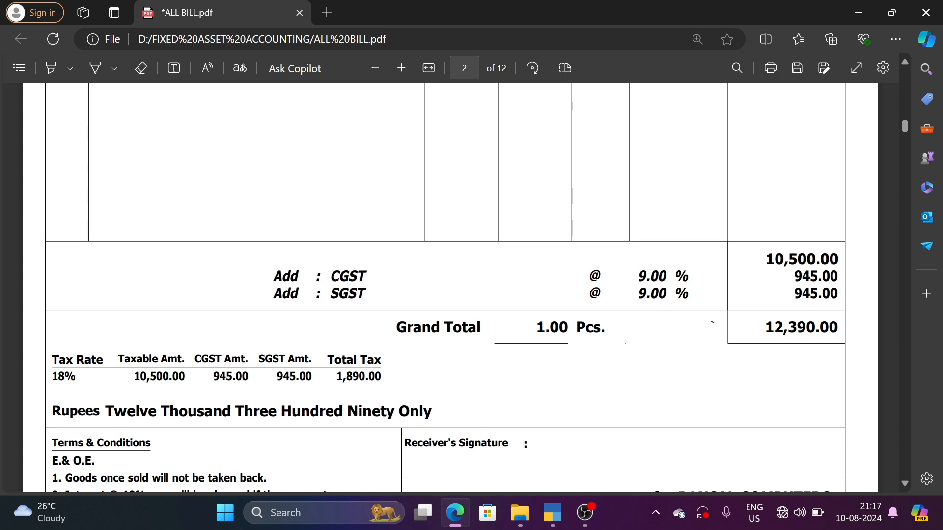
pyautogui.scroll(-12, 335, 319)
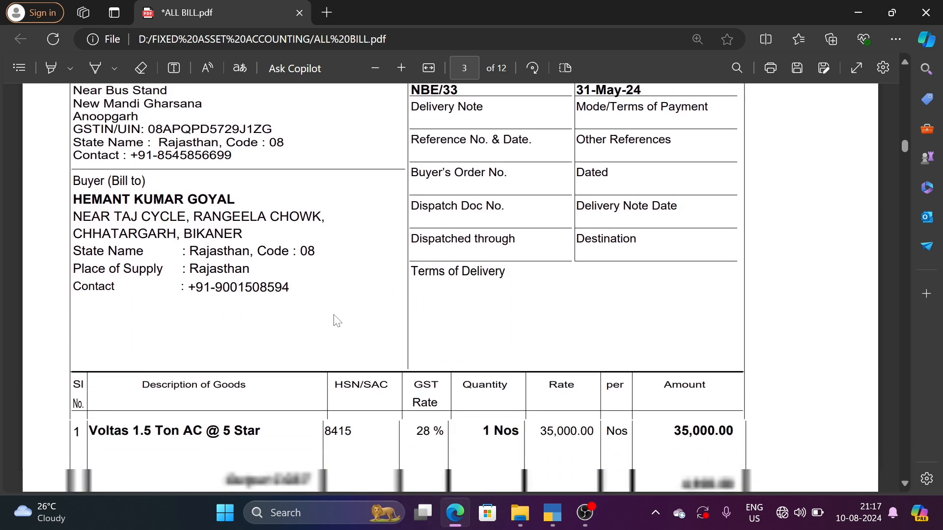
pyautogui.scroll(-1, 335, 319)
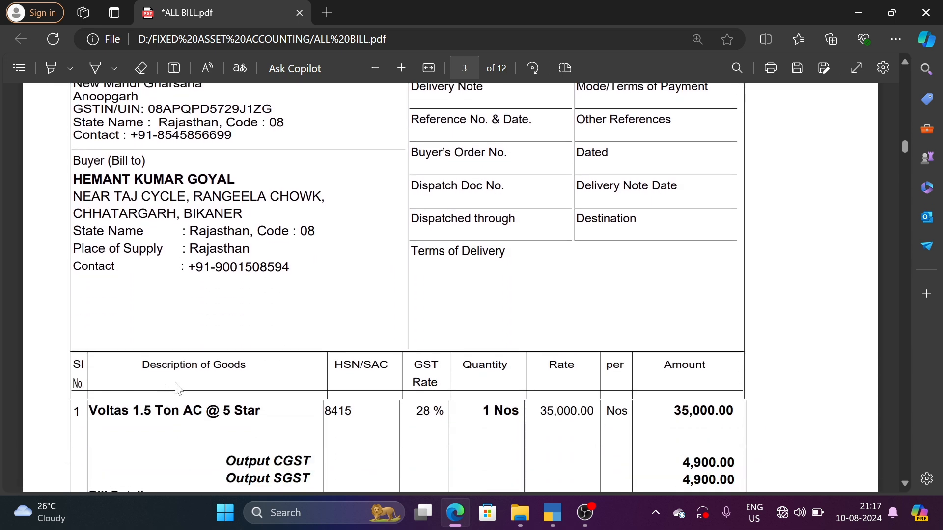
pyautogui.scroll(3, 212, 399)
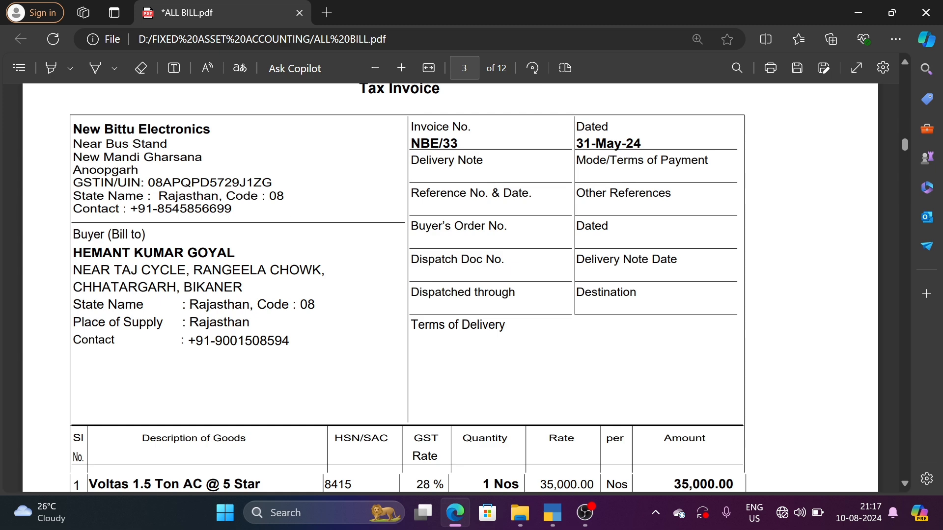
pyautogui.hotkey('alt', 'Tab')
pyautogui.press('Escape')
pyautogui.press('Escape')
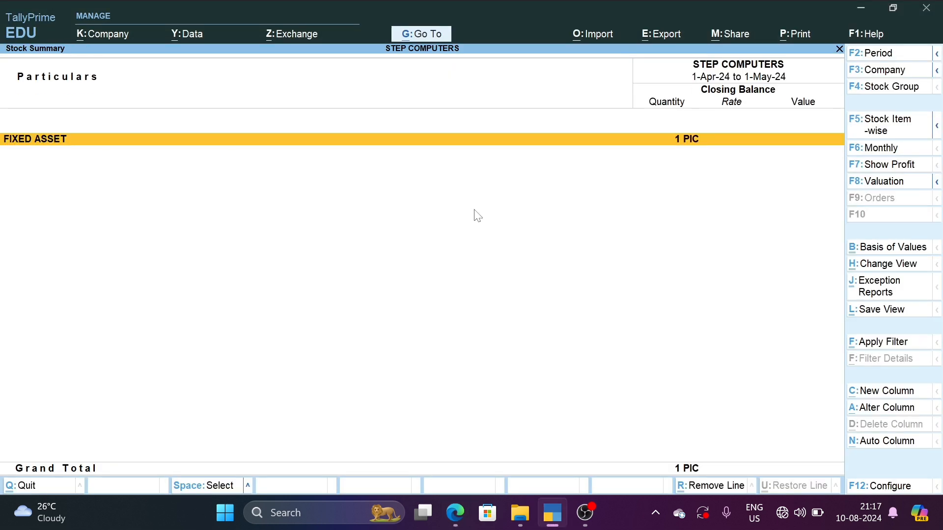
pyautogui.press('v')
pyautogui.press('F9')
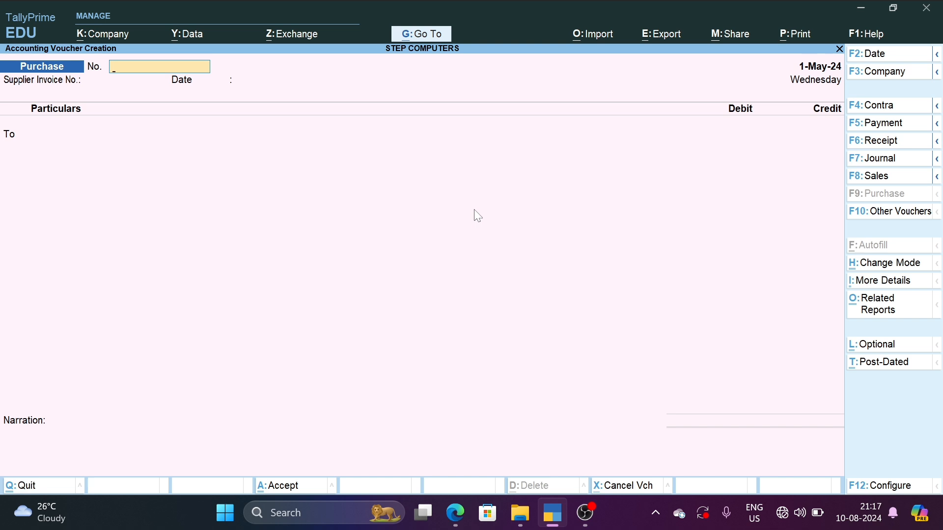
pyautogui.press('Escape')
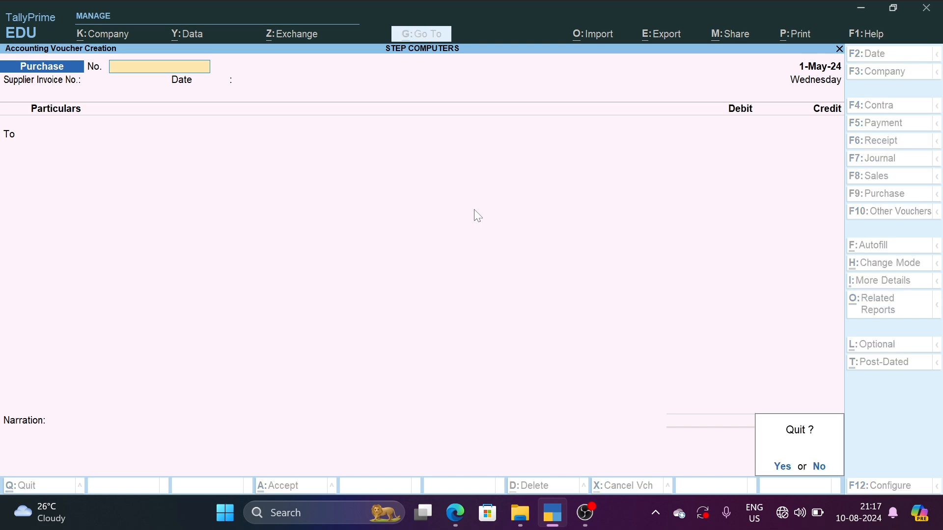
pyautogui.press('Return')
pyautogui.press('Return')
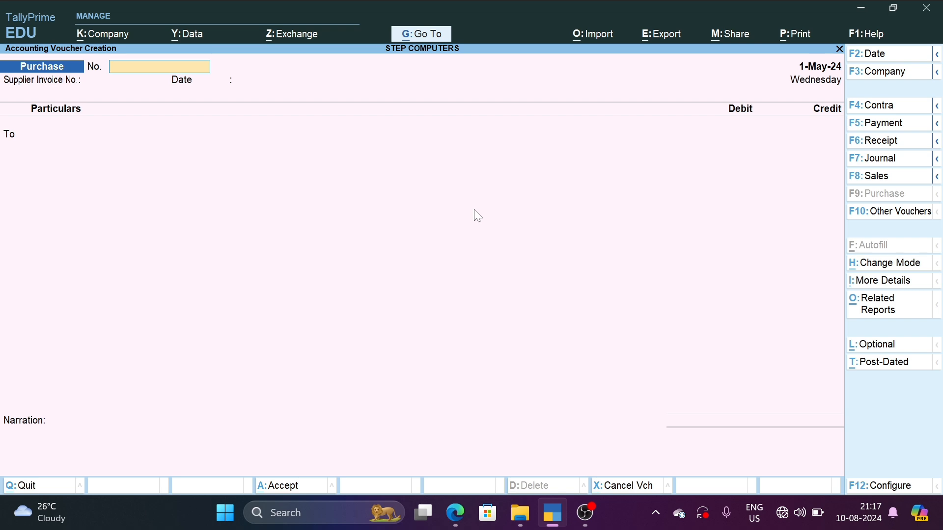
# - Date the purchase voucher 31-May-24 and copy the bill's invoice number NBE/33 in as the voucher number
pyautogui.press('F2')
pyautogui.write('31')
pyautogui.press('Return')
pyautogui.hotkey('alt', 'Tab')
pyautogui.moveTo(411, 143); pyautogui.dragTo(458, 144)
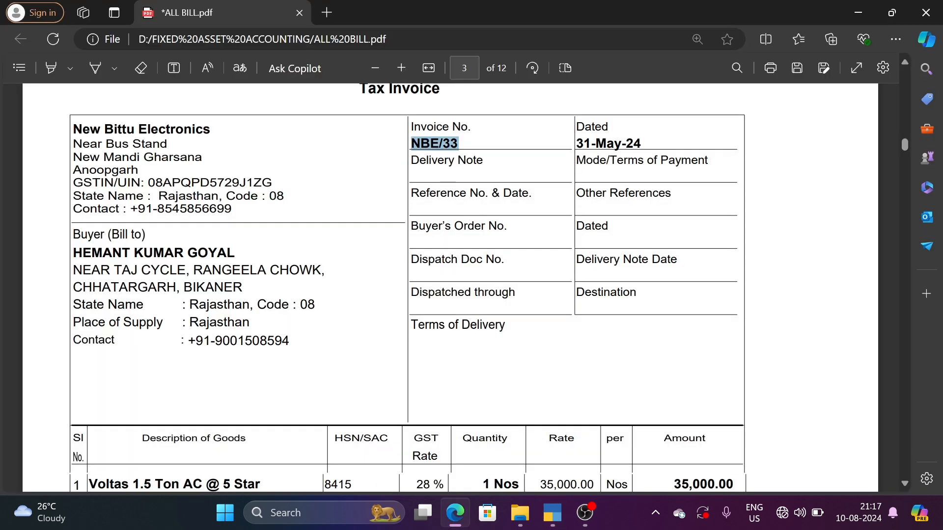
pyautogui.hotkey('ctrl', 'c')
pyautogui.hotkey('alt', 'Tab')
pyautogui.hotkey('ctrl', 'alt', 'v')
pyautogui.press('Return')
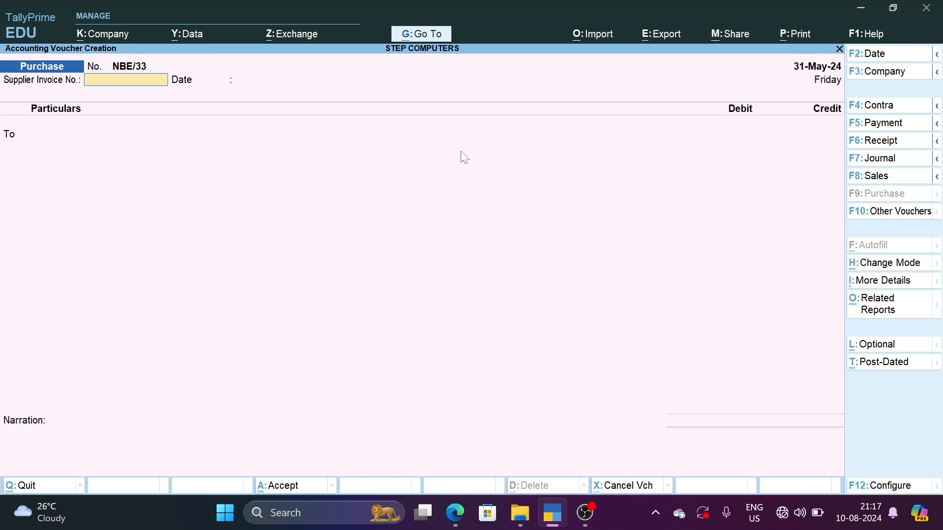
# - Change the voucher to Accounting Invoice mode, leave the supplier invoice number blank and set its date to 31-May-24
pyautogui.hotkey('ctrl', 'h')
pyautogui.press('Up')
pyautogui.press('Return')
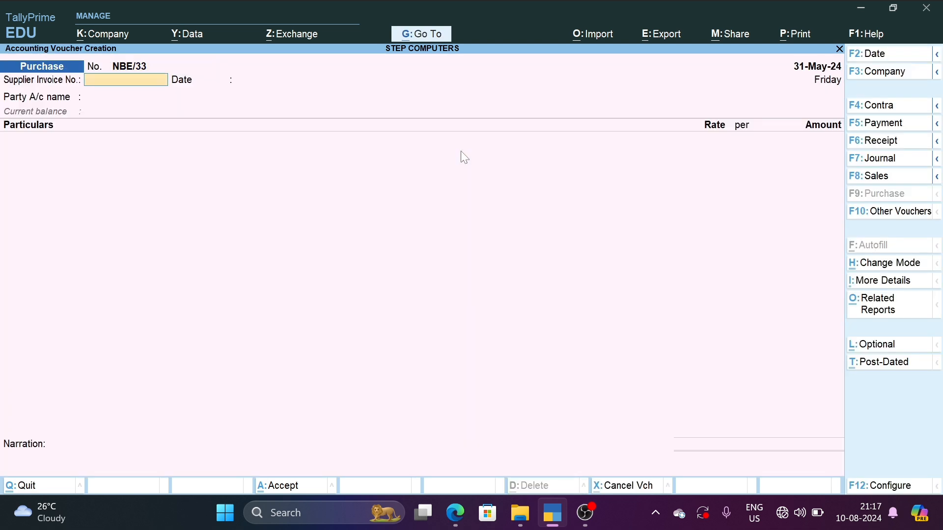
pyautogui.press('Return')
pyautogui.write('31')
pyautogui.press('Return')
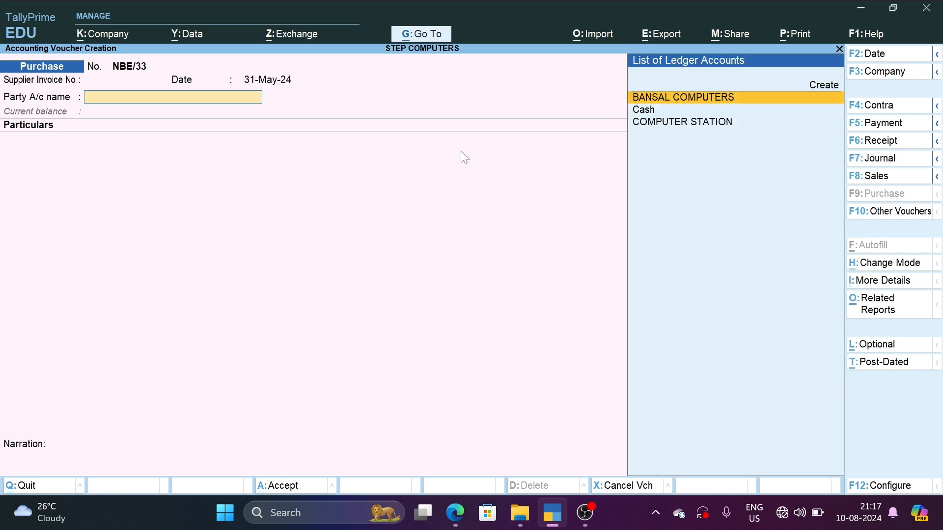
# - Start a new party ledger and name it New Bittu Electronics, copied from the bill
pyautogui.hotkey('alt', 'c')
pyautogui.hotkey('alt', 'Tab')
pyautogui.scroll(3, 390, 172)
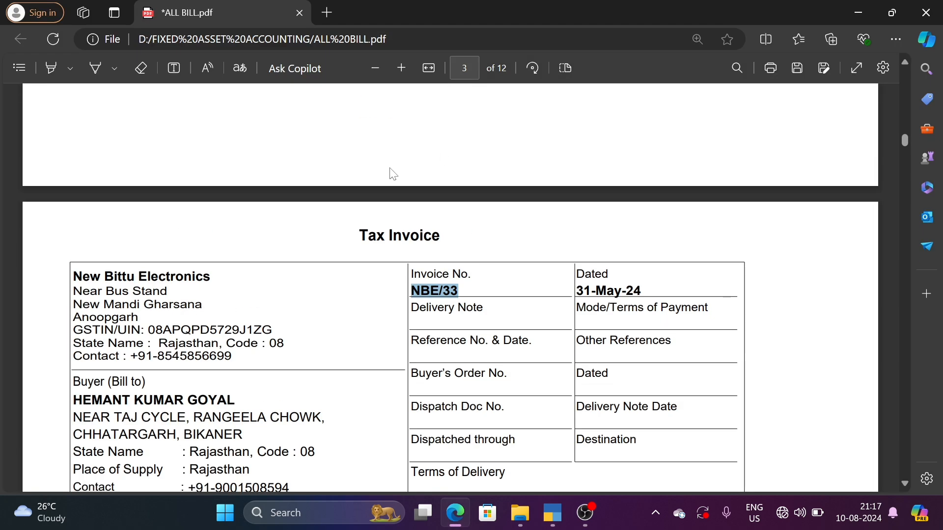
pyautogui.moveTo(73, 277); pyautogui.dragTo(221, 279)
pyautogui.hotkey('ctrl', 'c')
pyautogui.hotkey('alt', 'Tab')
pyautogui.hotkey('ctrl', 'v')
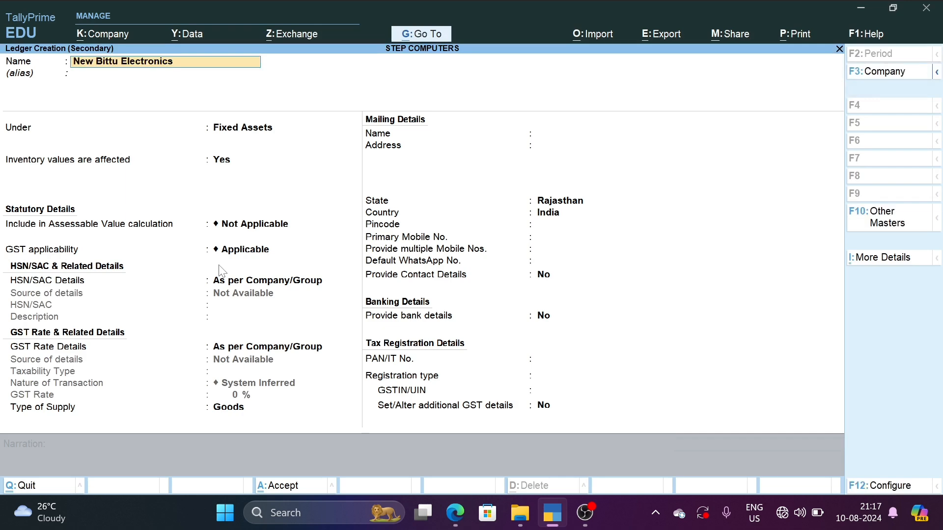
# - Place the supplier ledger under Sundry Creditors and keep the default bill-by-bill, mailing, banking and Regular registration details
pyautogui.press('Return')
pyautogui.press('Return')
pyautogui.write('su')
pyautogui.press('Return')
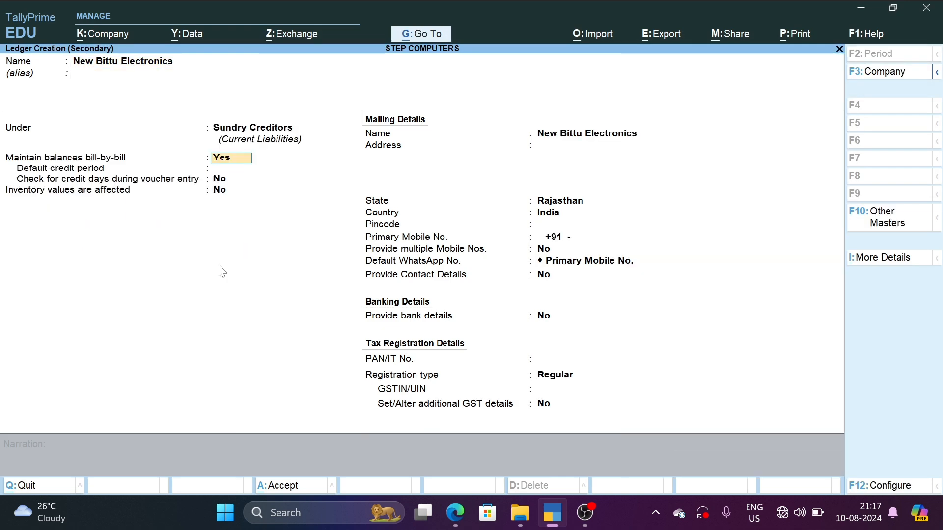
pyautogui.press('Return')
pyautogui.press('Return')
pyautogui.press('Return')
pyautogui.press('Return')
pyautogui.press('Return')
pyautogui.press('Return')
pyautogui.press('Return')
pyautogui.press('Return')
pyautogui.press('Return')
pyautogui.press('Return')
pyautogui.press('Return')
pyautogui.press('Return')
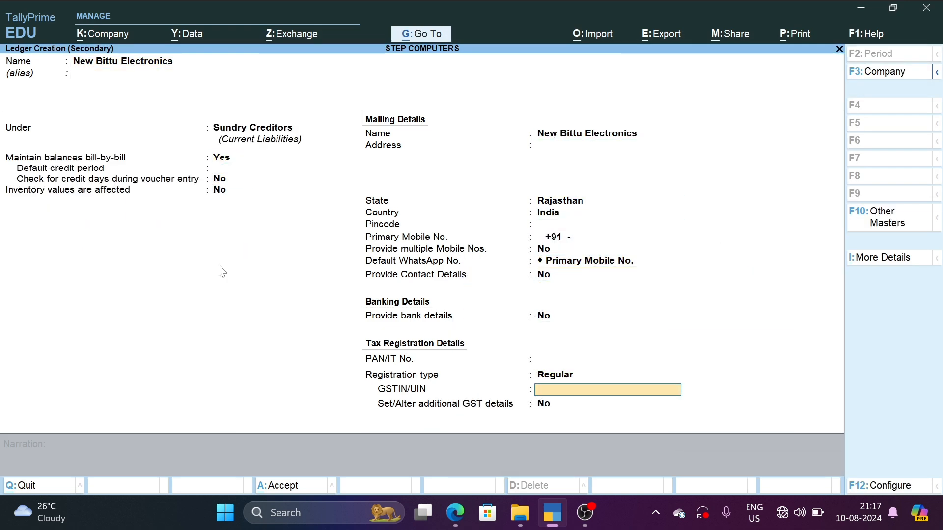
# - Copy the supplier's GSTIN from the bill into the ledger, save it and accept the party details for the voucher
pyautogui.hotkey('alt', 'Tab')
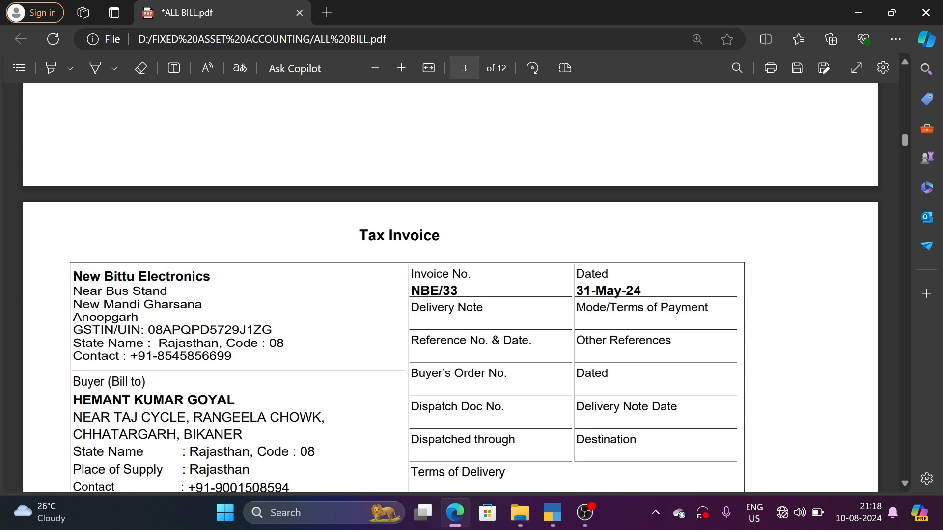
pyautogui.doubleClick(210, 330)
pyautogui.hotkey('ctrl', 'c')
pyautogui.hotkey('alt', 'Tab')
pyautogui.hotkey('ctrl', 'alt', 'v')
pyautogui.press('Return')
pyautogui.press('Return')
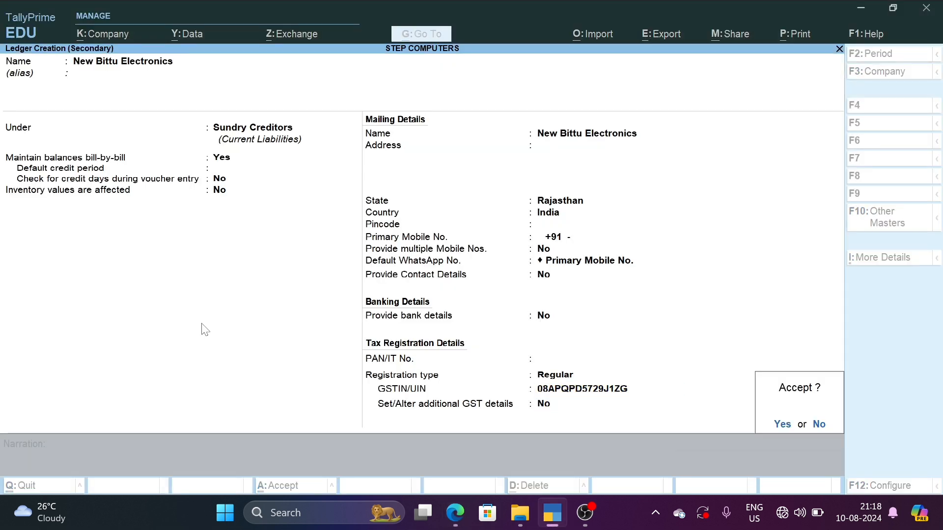
pyautogui.press('Return')
pyautogui.hotkey('ctrl', 'a')
pyautogui.hotkey('ctrl', 'a')
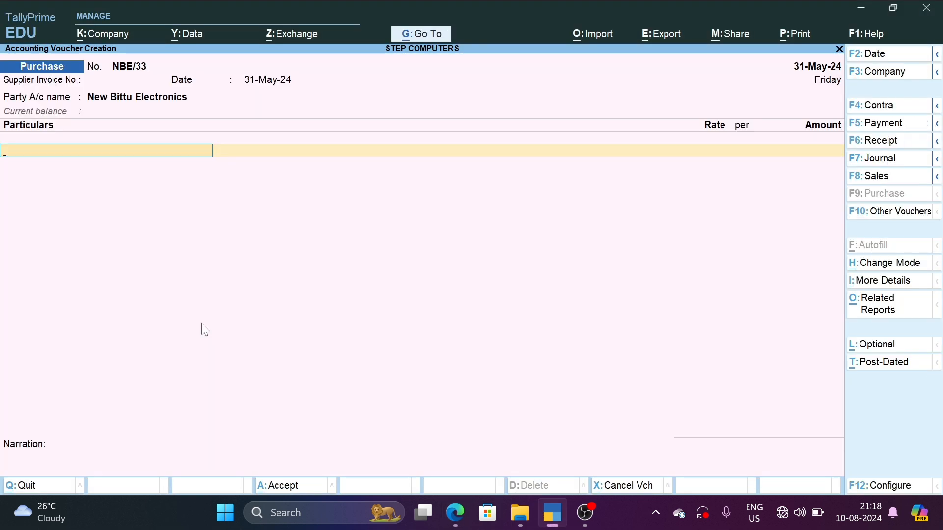
# - Start a ledger for the voucher's particulars and examine the bill's buyer details and AC line in ALL BILL.pdf
pyautogui.hotkey('alt', 'c')
pyautogui.hotkey('alt', 'Tab')
pyautogui.scroll(-5, 197, 329)
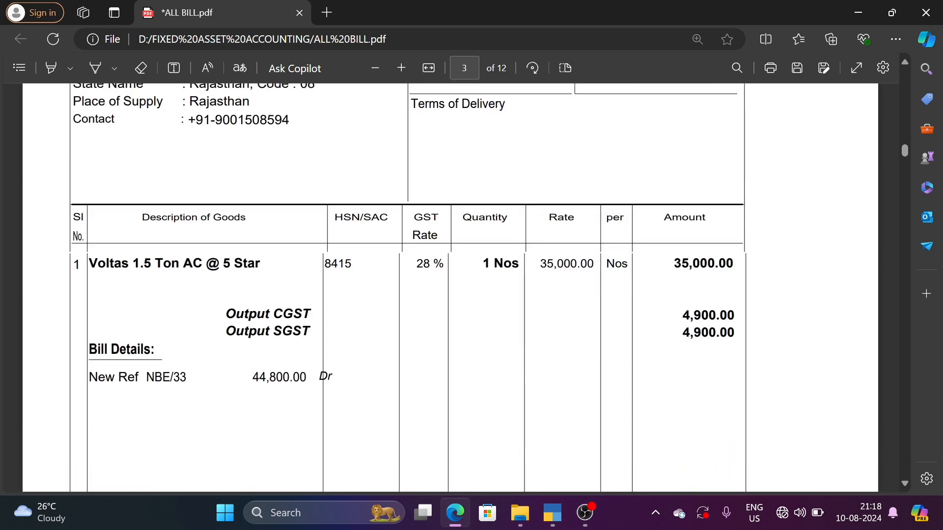
pyautogui.scroll(6, 204, 312)
pyautogui.scroll(-1, 162, 314)
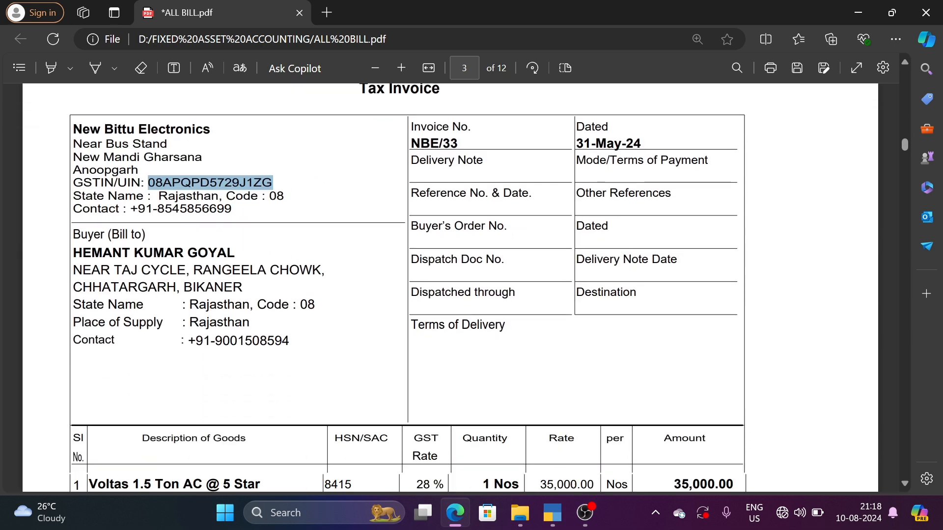
pyautogui.moveTo(73, 252); pyautogui.dragTo(236, 252)
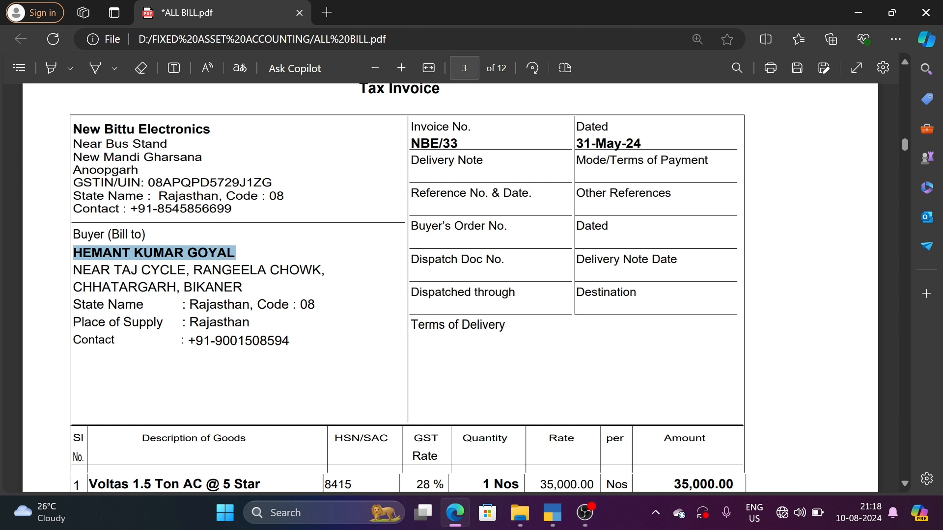
pyautogui.click(197, 267)
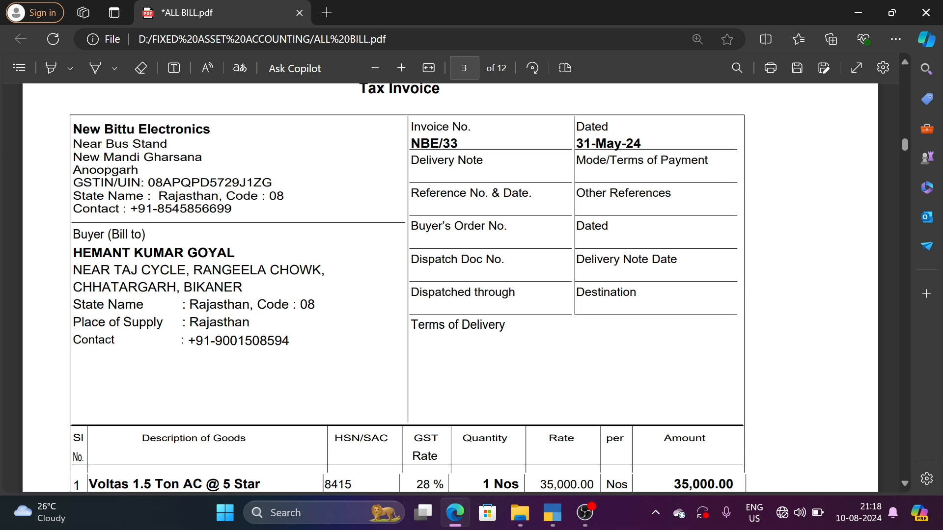
pyautogui.scroll(-5, 387, 287)
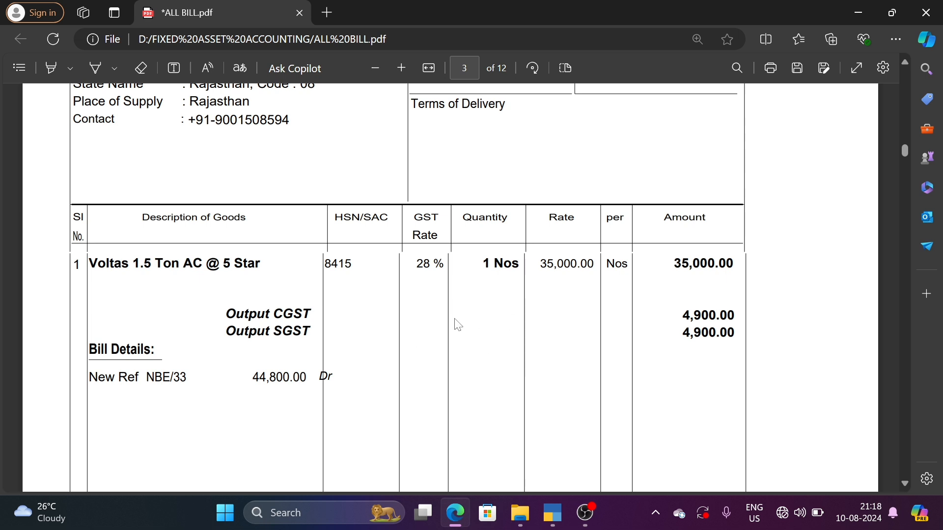
pyautogui.hotkey('alt', 'Tab')
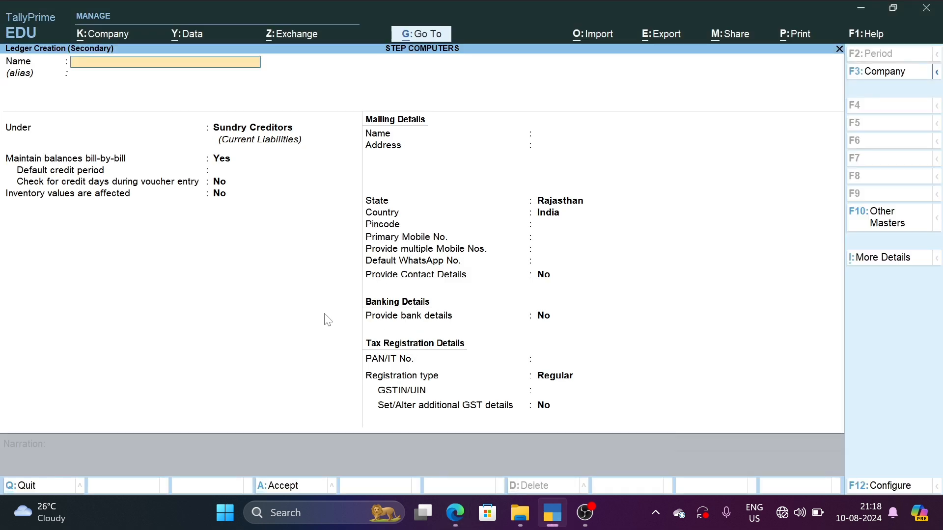
# - Name the new ledger Voltas 1.5 Ton AC @ 5 Star, copied from the bill, and place it under Fixed Assets
pyautogui.hotkey('alt', 'Tab')
pyautogui.moveTo(90, 264); pyautogui.dragTo(260, 264)
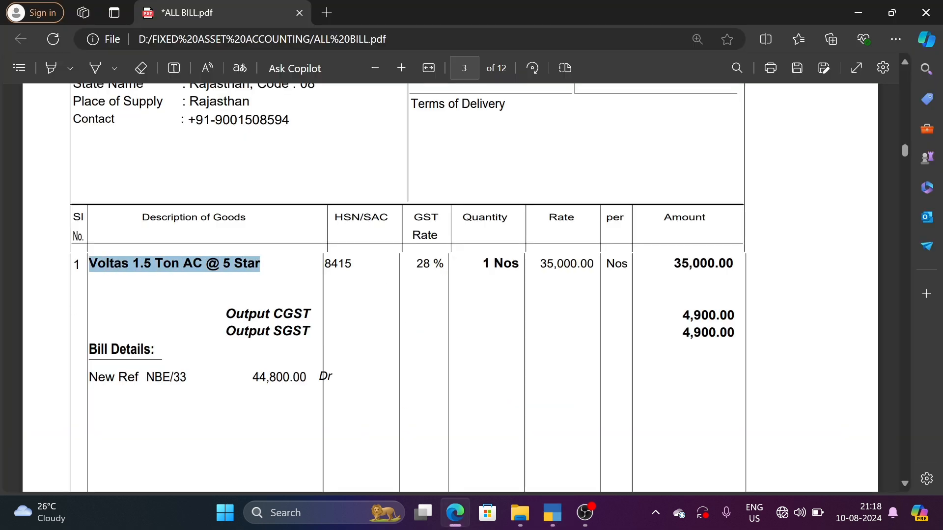
pyautogui.hotkey('ctrl', 'c')
pyautogui.hotkey('alt', 'Tab')
pyautogui.hotkey('ctrl', 'alt', 'v')
pyautogui.press('Return')
pyautogui.press('Return')
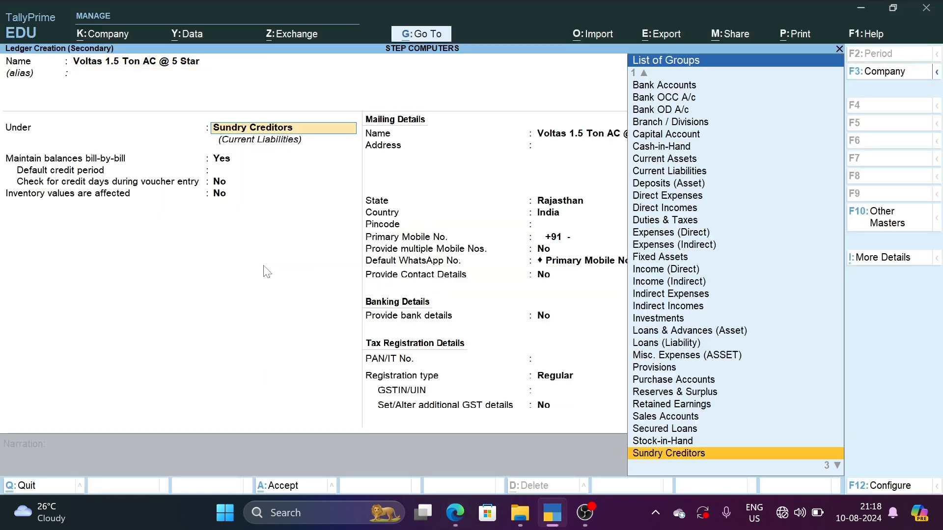
pyautogui.write('F')
pyautogui.press('Return')
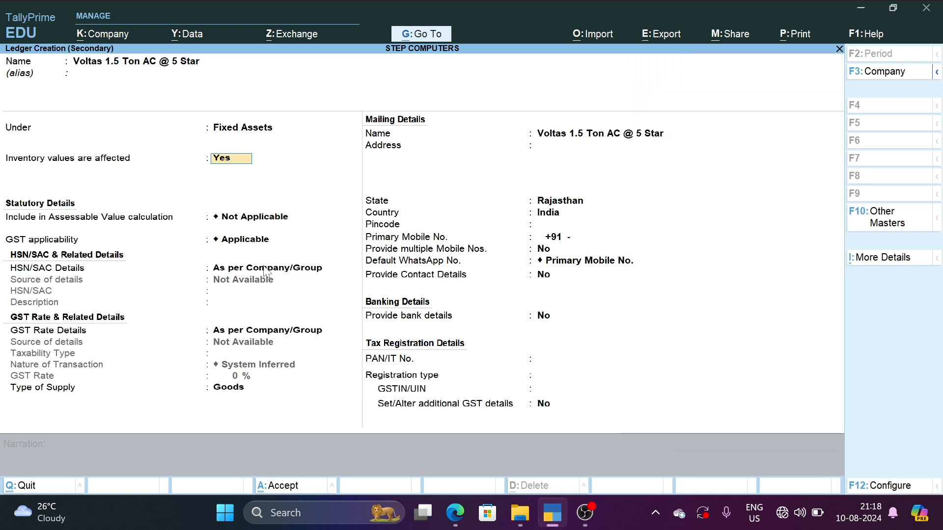
# - Set GST applicability to Not Applicable for the Voltas 1.5 Ton AC @ 5 Star ledger and save it
pyautogui.press('Return')
pyautogui.press('Down')
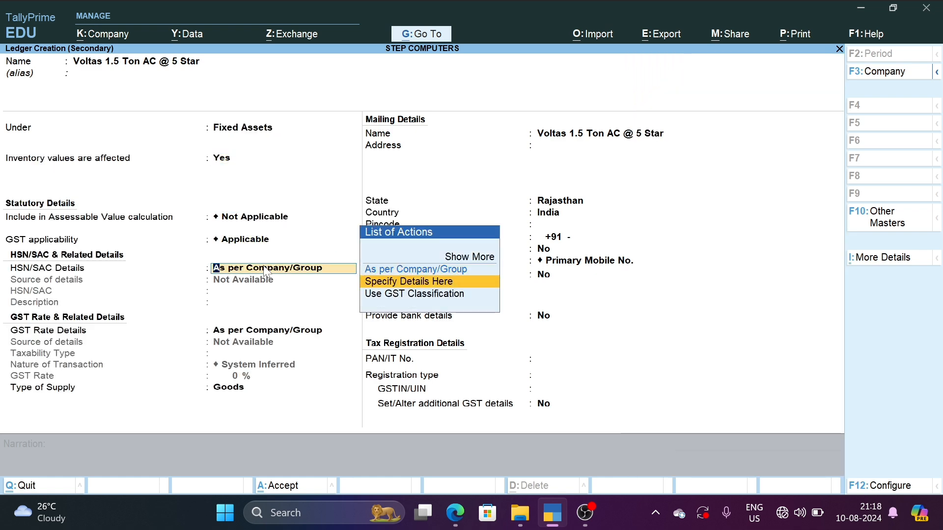
pyautogui.hotkey('alt', 'Tab')
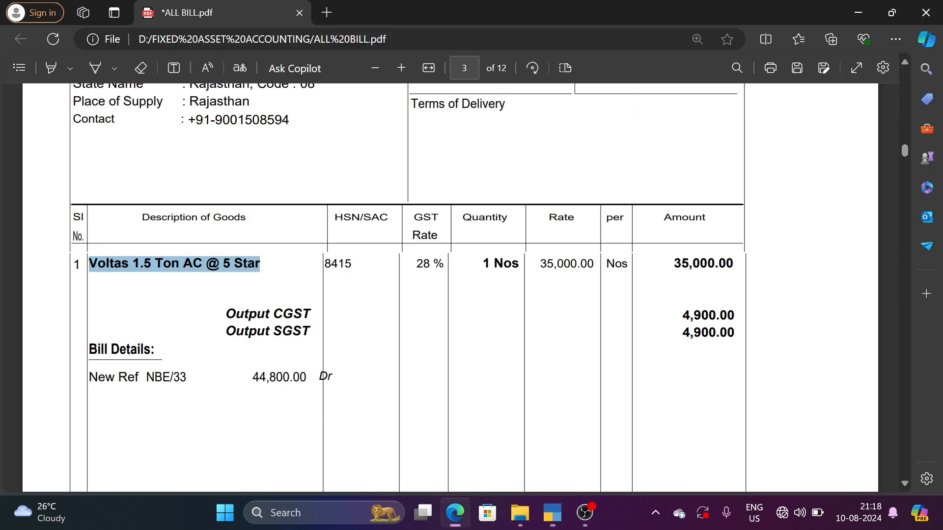
pyautogui.hotkey('alt', 'Tab')
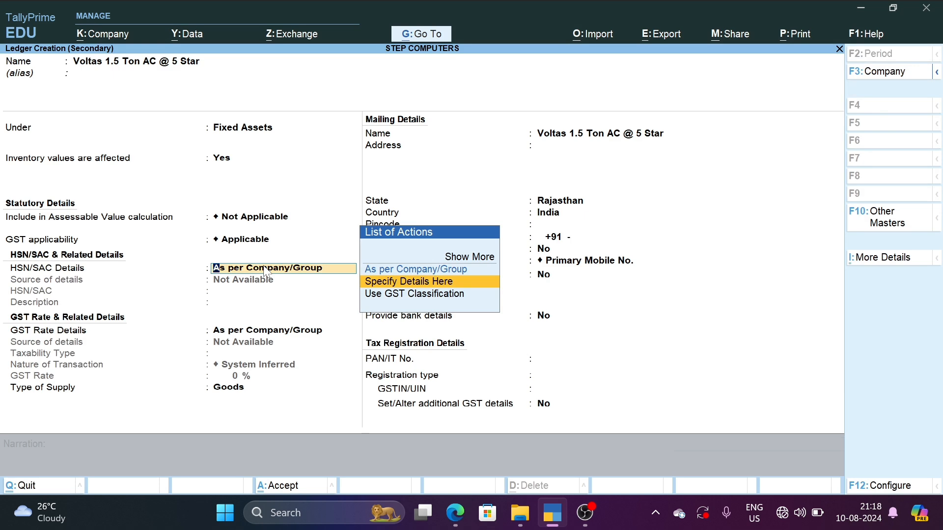
pyautogui.press('BackSpace')
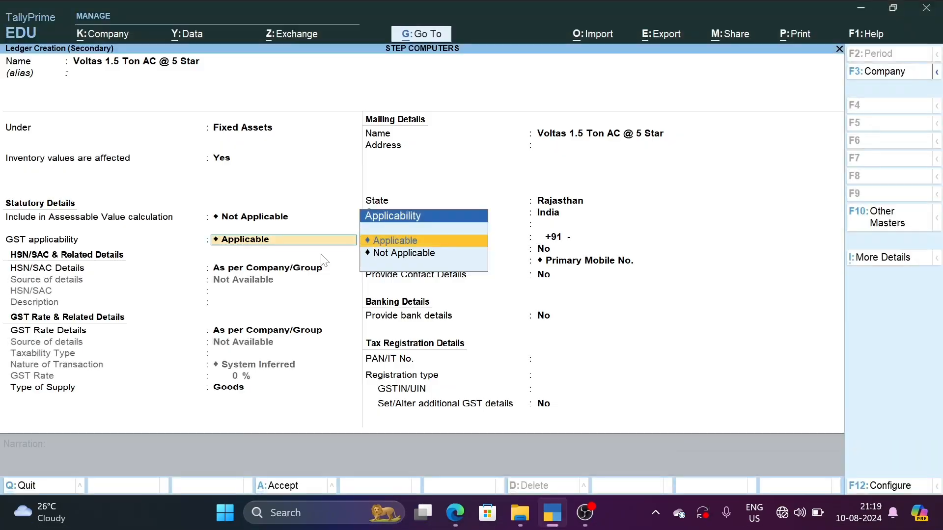
pyautogui.press('Down')
pyautogui.press('Return')
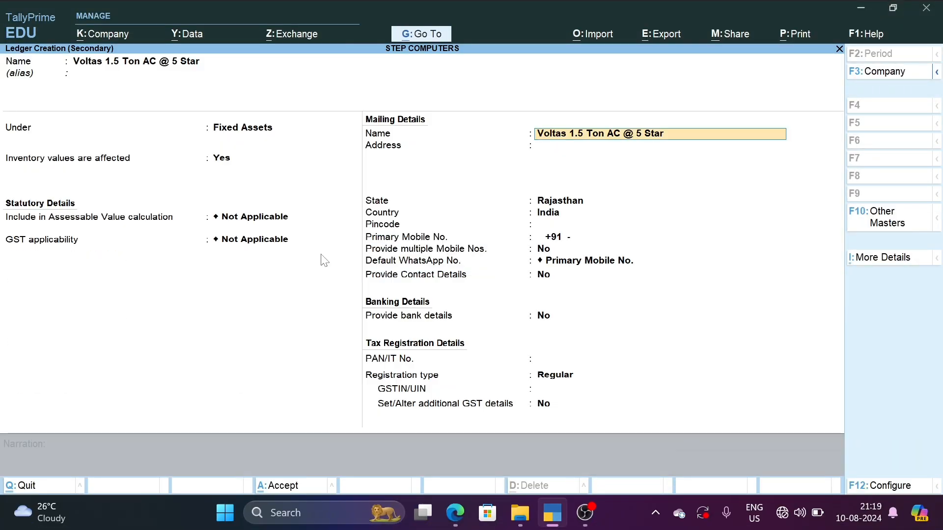
pyautogui.press('ctrl')
pyautogui.hotkey('ctrl', 'a')
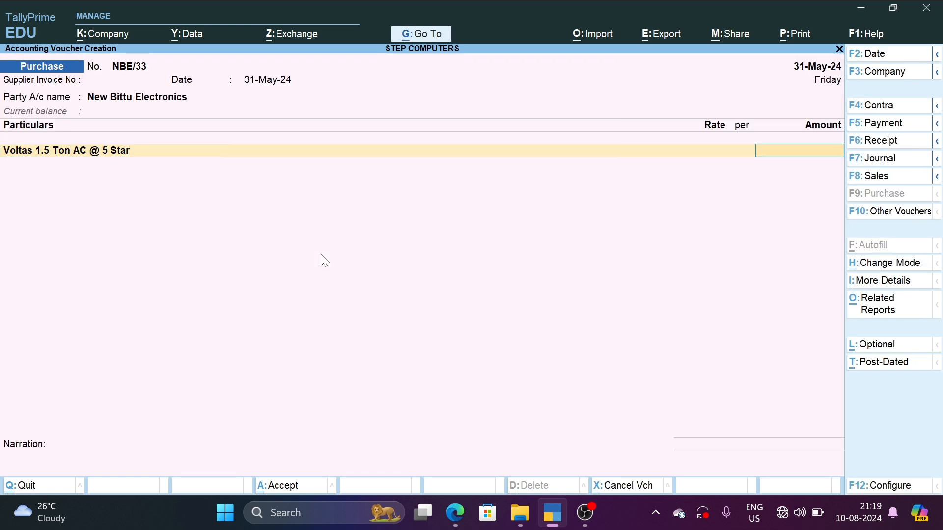
# - Enter 44800 as the Voltas AC's voucher amount, checking it against the GST-inclusive total in ALL BILL.pdf
pyautogui.hotkey('alt', 'Tab')
pyautogui.scroll(-6, 524, 297)
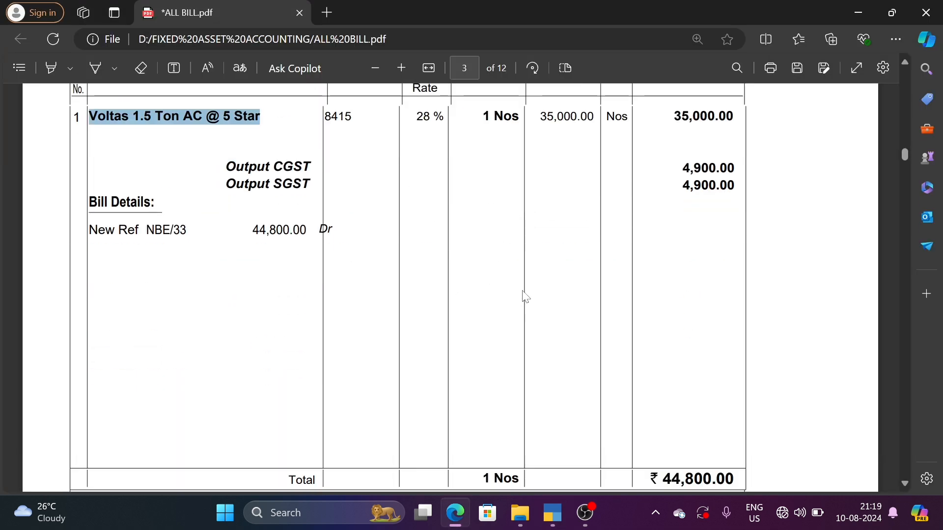
pyautogui.hotkey('alt', 'Tab')
pyautogui.write('4')
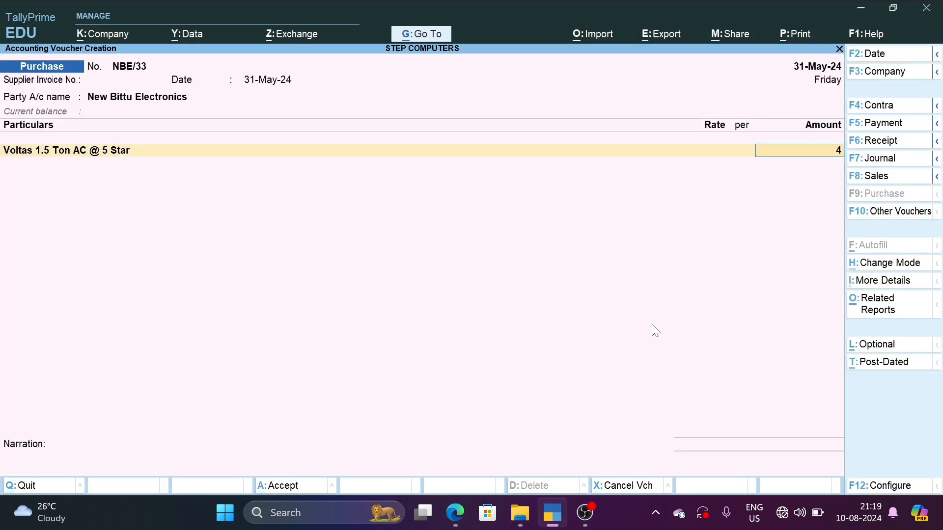
pyautogui.write('8')
pyautogui.press('BackSpace')
pyautogui.write('4800')
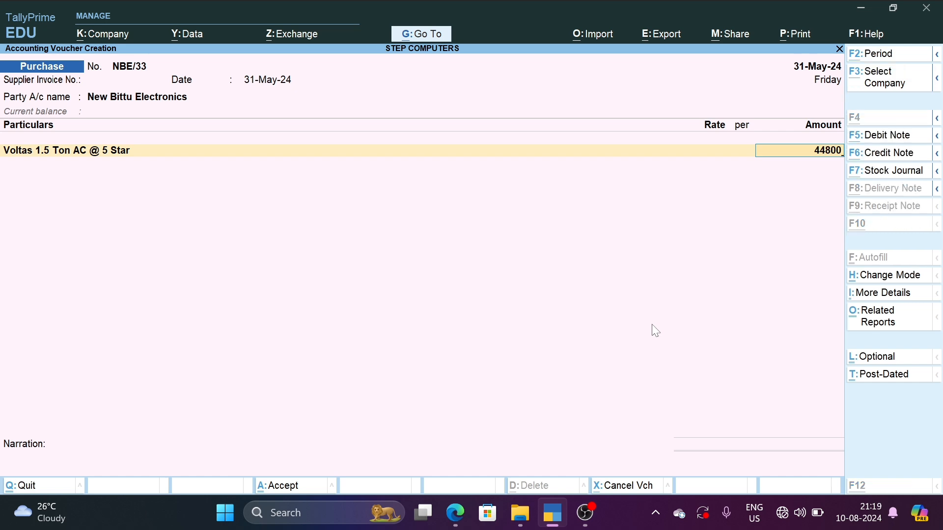
pyautogui.hotkey('alt', 'Tab')
pyautogui.scroll(6, 642, 288)
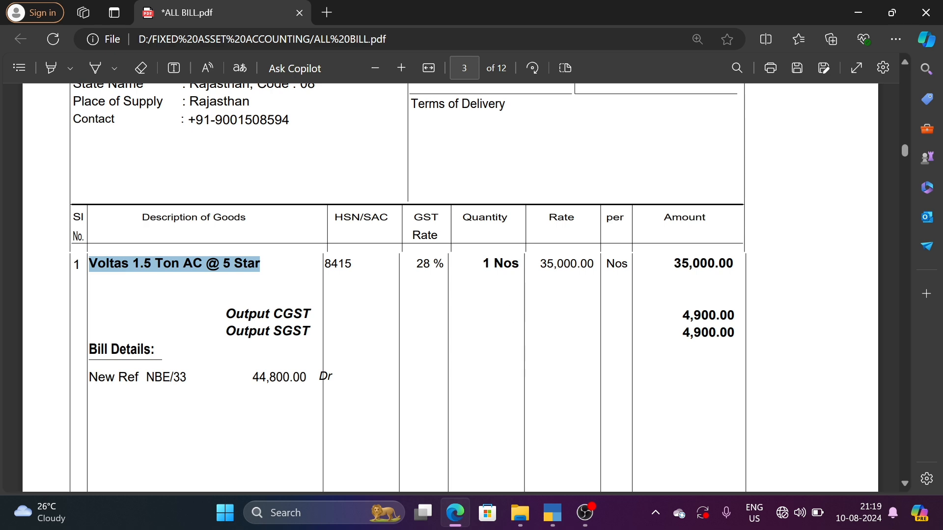
pyautogui.scroll(-6, 686, 299)
pyautogui.moveTo(663, 257); pyautogui.dragTo(734, 259)
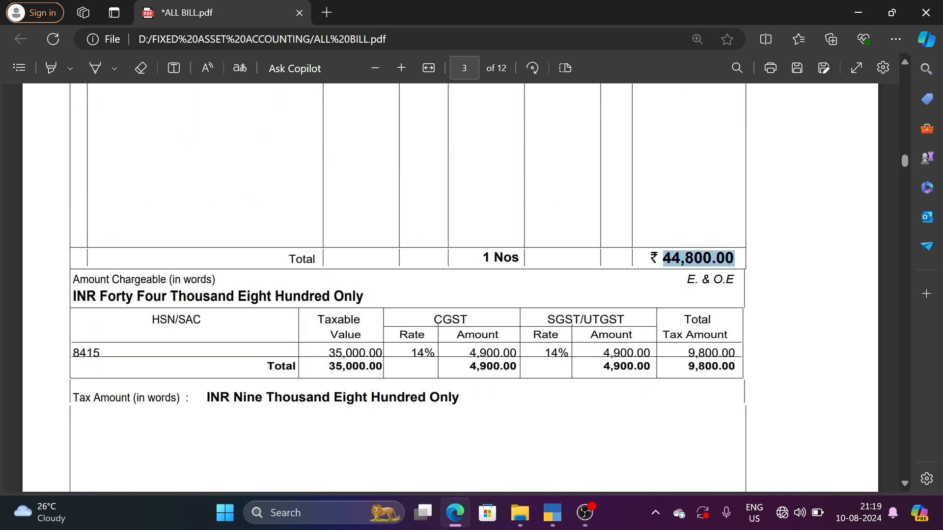
pyautogui.scroll(3, 569, 295)
pyautogui.hotkey('alt', 'Tab')
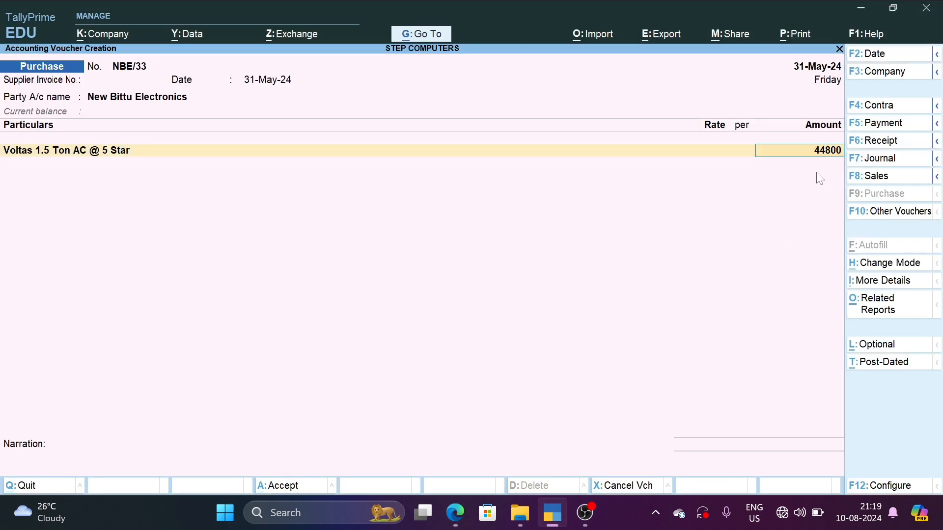
# - Accept the purchase voucher with bill reference NBE/33 as New Ref for the full amount, and leave voucher entry
pyautogui.press('Return')
pyautogui.press('Return')
pyautogui.press('Return')
pyautogui.press('Return')
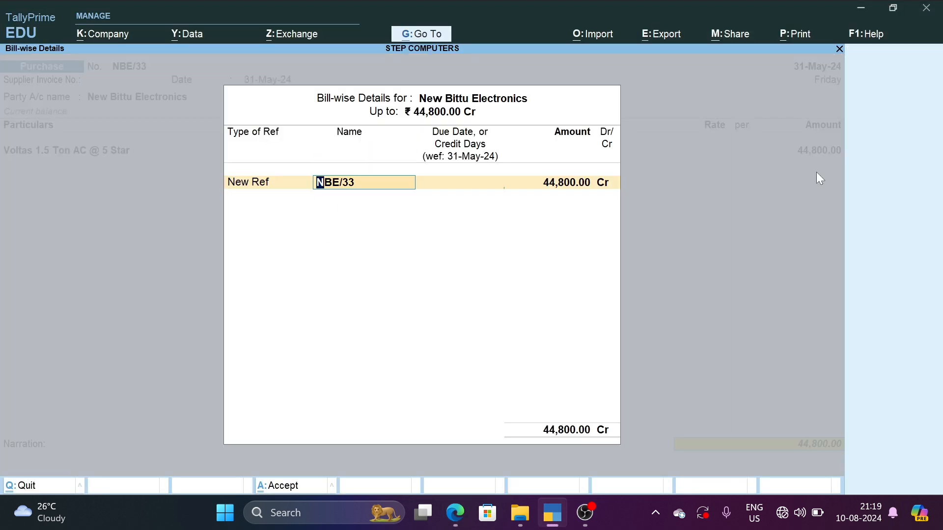
pyautogui.press('Return')
pyautogui.press('Return')
pyautogui.press('Return')
pyautogui.press('Return')
pyautogui.press('Return')
pyautogui.press('Return')
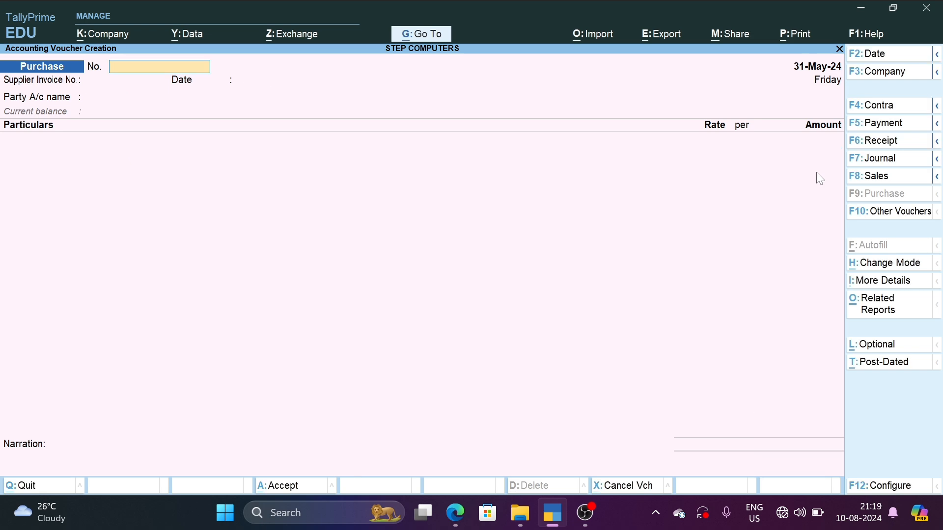
pyautogui.press('Escape')
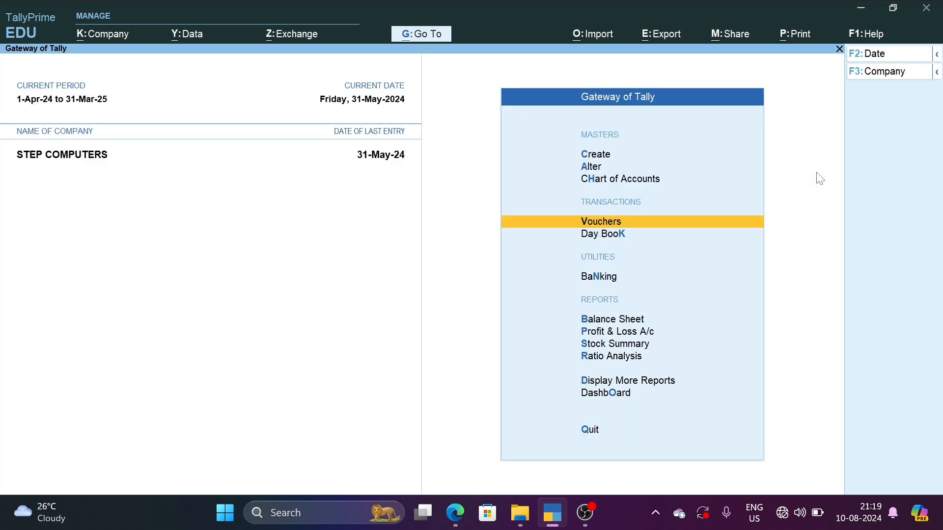
# - Examine the detailed Balance Sheet, comparing the printer, laptop and AC values under Fixed Assets, and close it
pyautogui.press('Down')
pyautogui.press('Down')
pyautogui.press('Down')
pyautogui.press('Return')
pyautogui.hotkey('alt', 'F5')
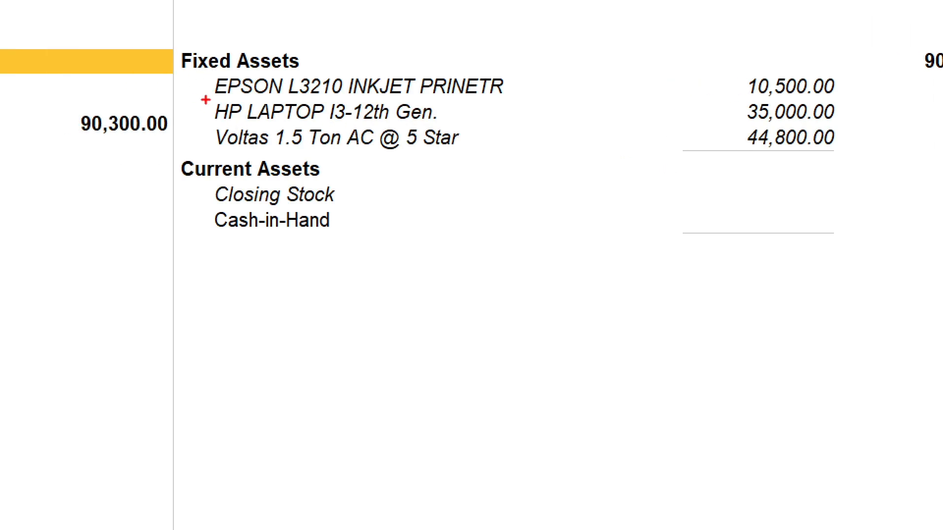
pyautogui.moveTo(209, 104)
pyautogui.mouseDown()
pyautogui.moveTo(295, 143)
pyautogui.moveTo(894, 135)
pyautogui.moveTo(857, 125)
pyautogui.mouseUp()
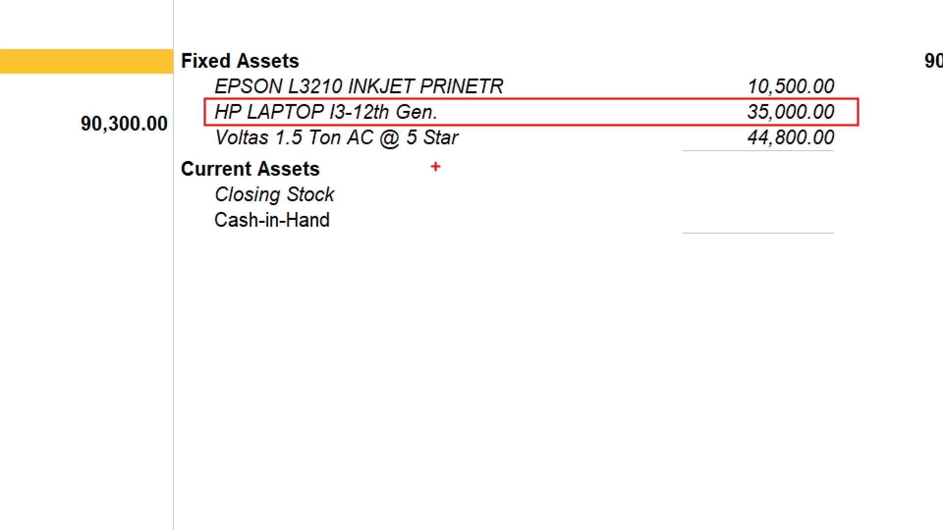
pyautogui.press('e')
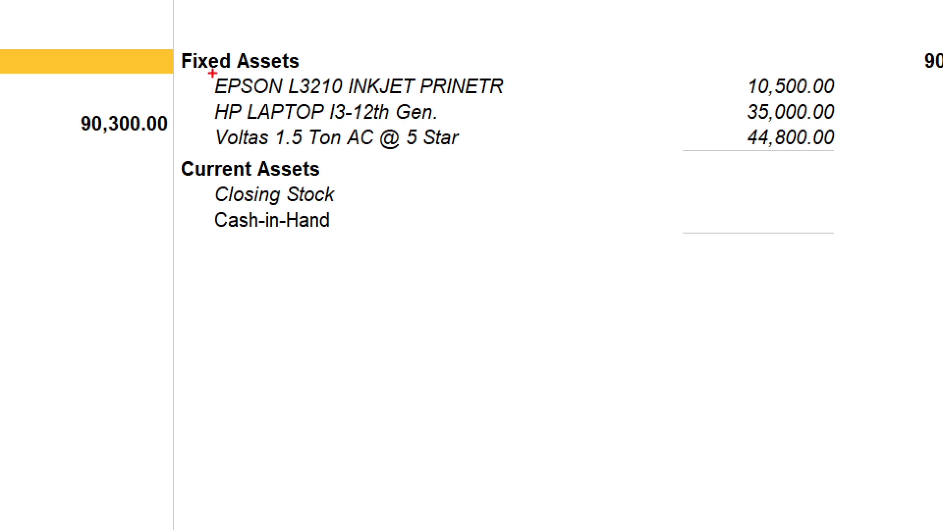
pyautogui.moveTo(212, 125)
pyautogui.mouseDown()
pyautogui.moveTo(242, 135)
pyautogui.moveTo(707, 140)
pyautogui.moveTo(862, 156)
pyautogui.mouseUp()
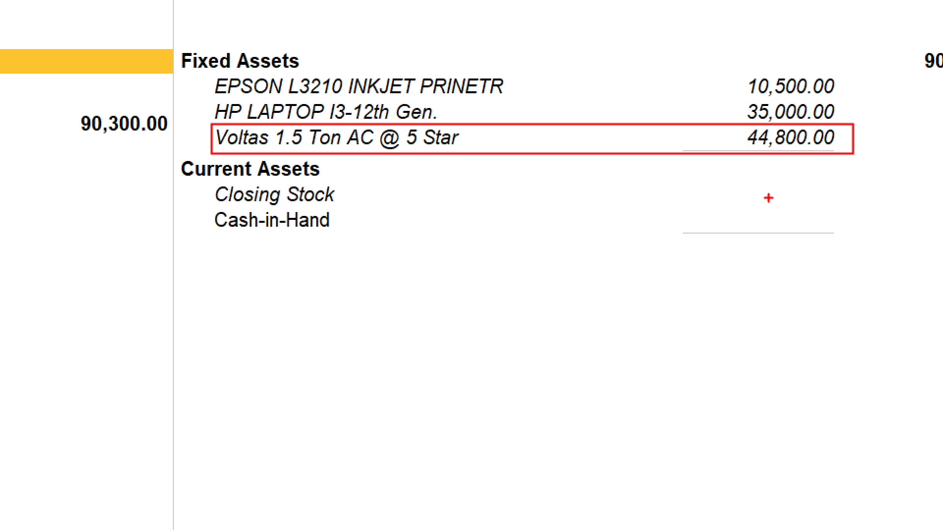
pyautogui.moveTo(198, 69)
pyautogui.mouseDown()
pyautogui.moveTo(213, 81)
pyautogui.moveTo(389, 105)
pyautogui.moveTo(854, 105)
pyautogui.moveTo(872, 97)
pyautogui.moveTo(867, 104)
pyautogui.mouseUp()
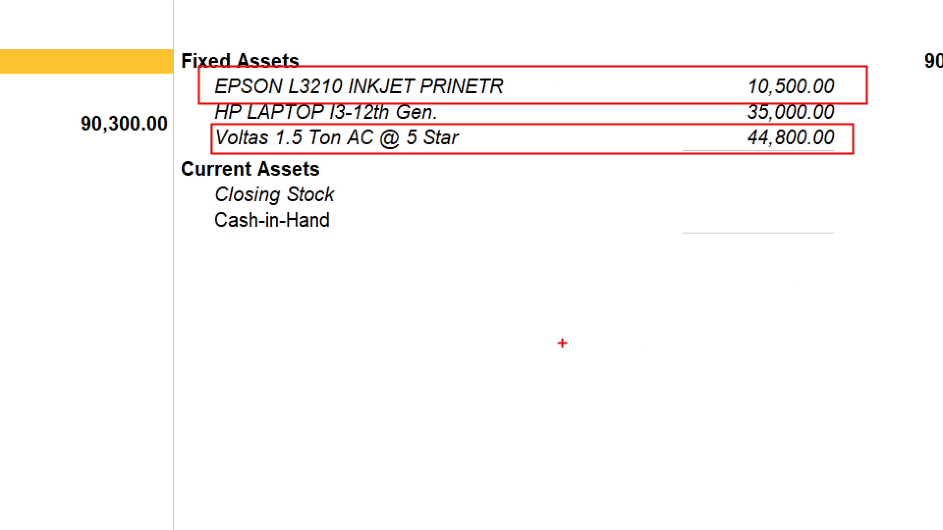
pyautogui.press('Escape')
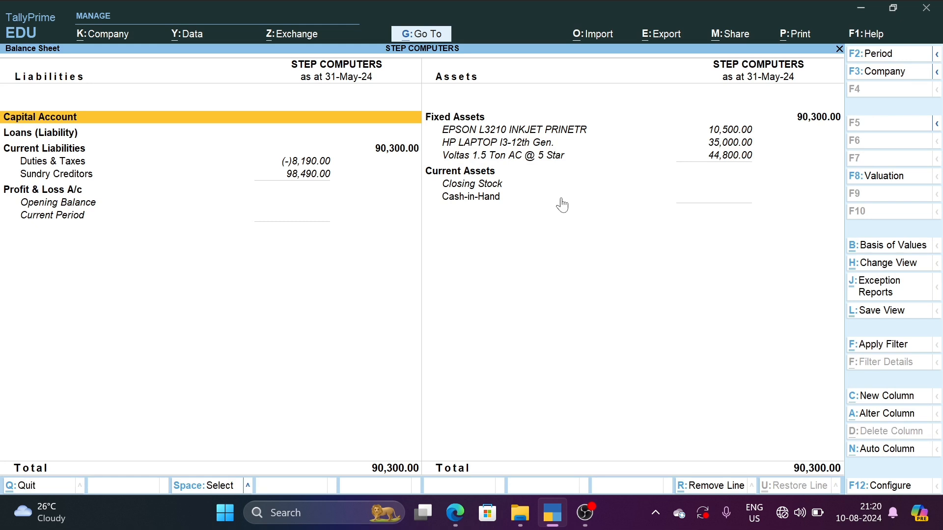
pyautogui.click(529, 144)
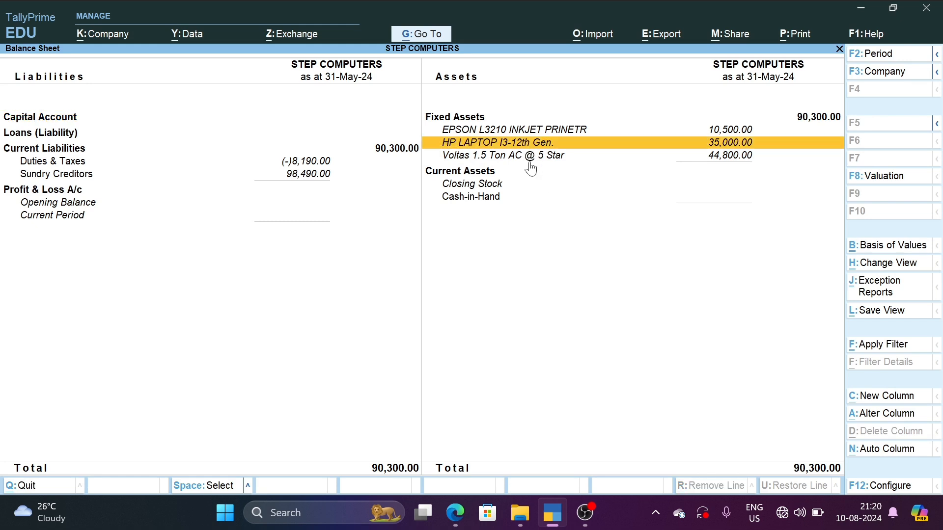
pyautogui.click(528, 155)
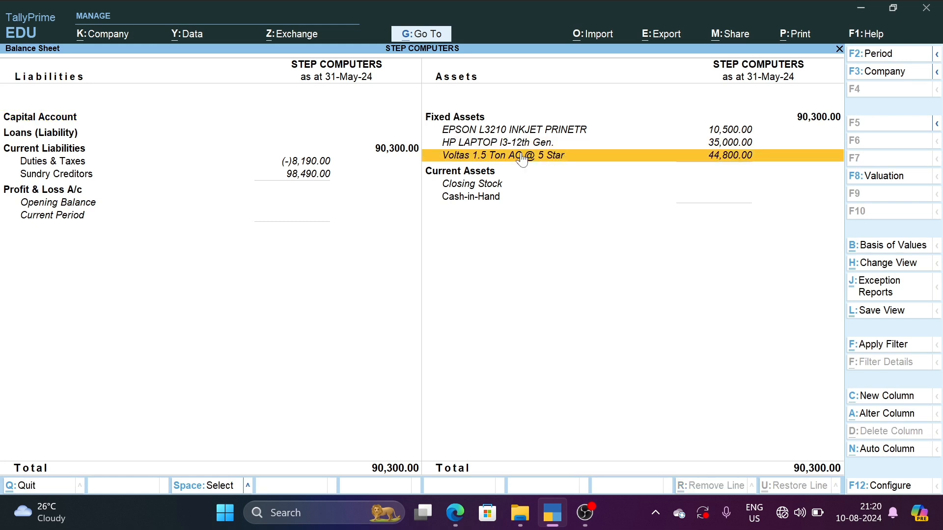
pyautogui.press('Escape')
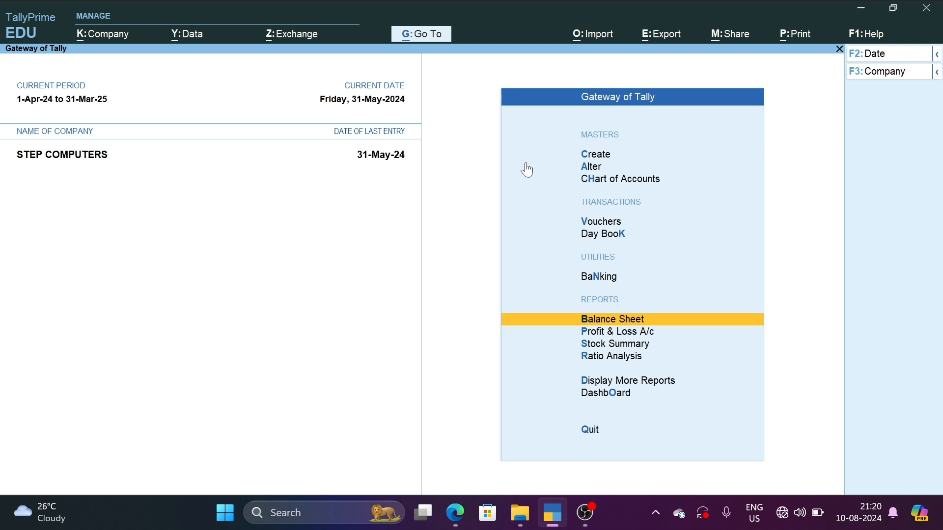
# - Open the GSTR-3B report from the statutory GST reports
pyautogui.press('Escape')
pyautogui.press('n')
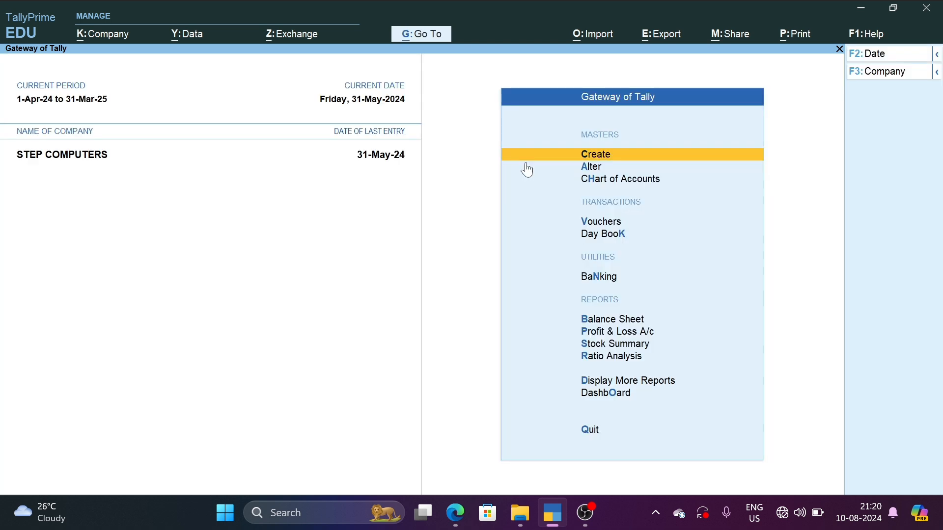
pyautogui.press('d')
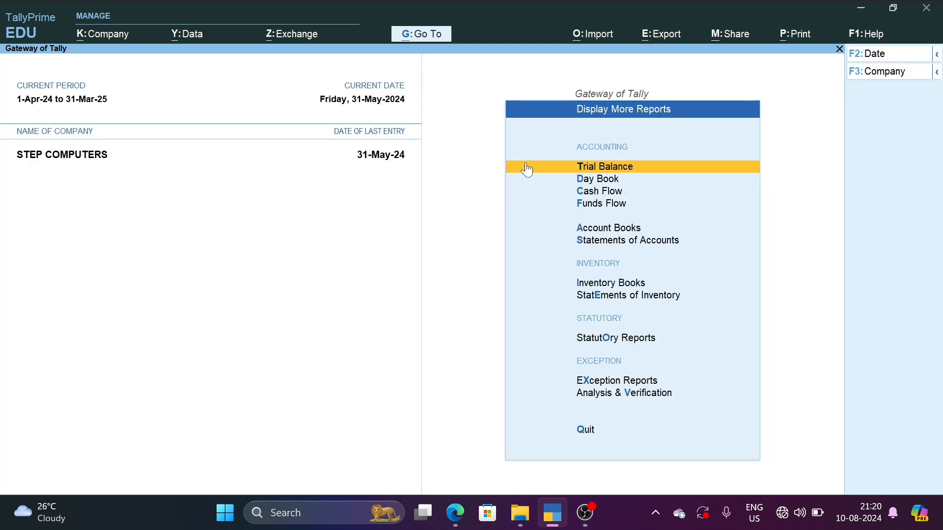
pyautogui.press('Down')
pyautogui.press('Down')
pyautogui.press('Down')
pyautogui.press('Down')
pyautogui.press('Down')
pyautogui.press('Down')
pyautogui.press('Down')
pyautogui.press('Down')
pyautogui.press('Down')
pyautogui.press('o')
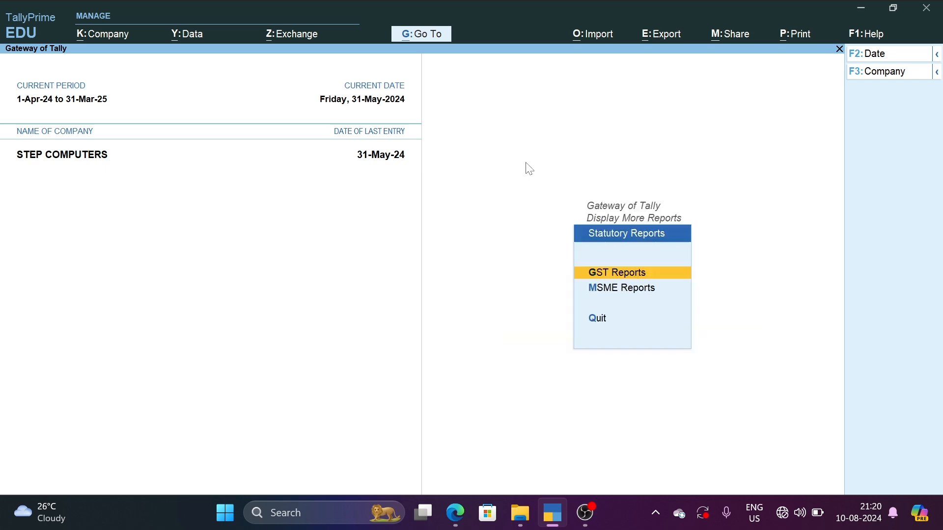
pyautogui.press('Return')
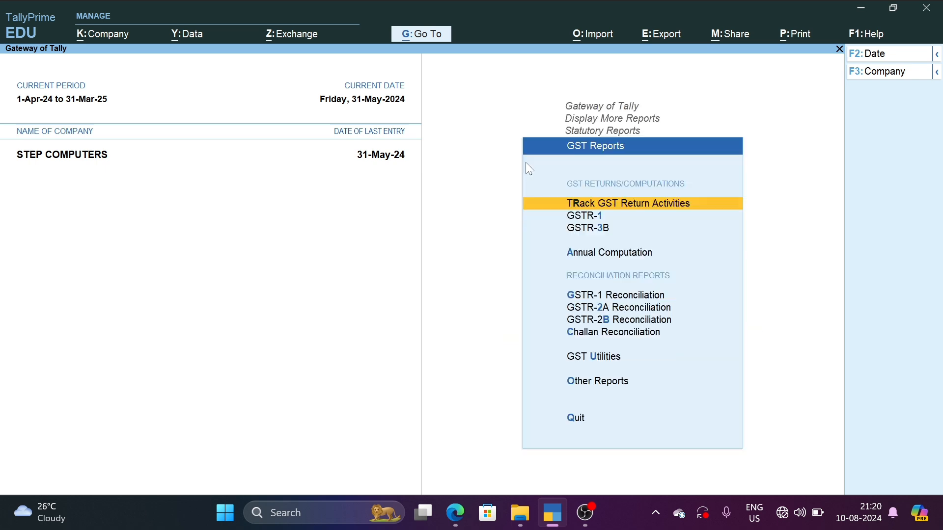
pyautogui.press('Down')
pyautogui.press('Down')
pyautogui.press('Return')
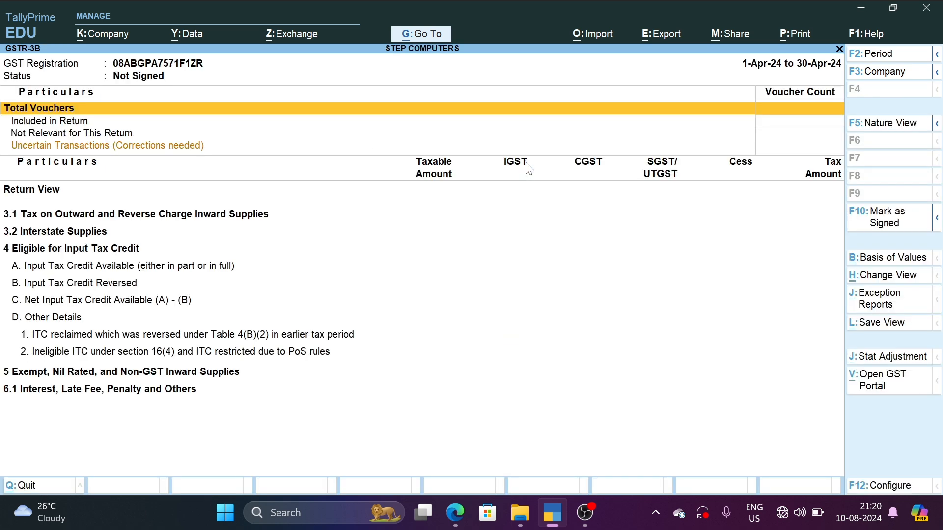
# - Set the GSTR-3B report period to 1-4-2024 through 31-5-2024
pyautogui.press('F2')
pyautogui.press('space')
pyautogui.press('Return')
pyautogui.press('space')
pyautogui.press('Return')
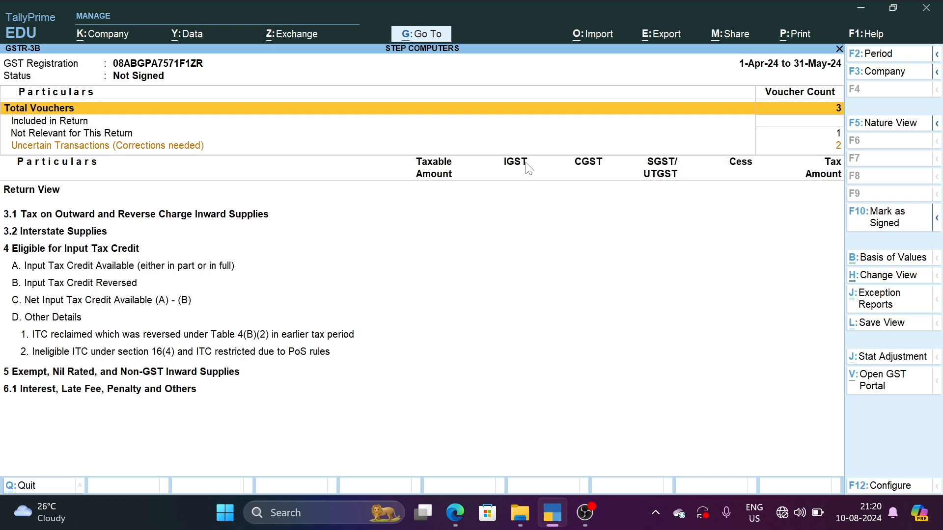
pyautogui.press('F2')
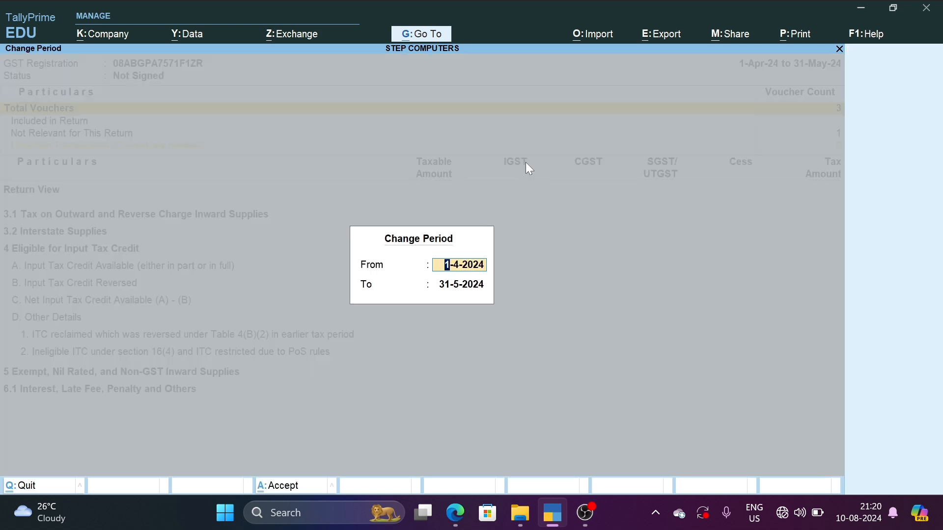
pyautogui.press('Return')
pyautogui.press('Return')
# - List the uncertain transactions with incomplete or mismatched information, and inspect the COMPUTER STATION purchase voucher without altering it
pyautogui.press('Down')
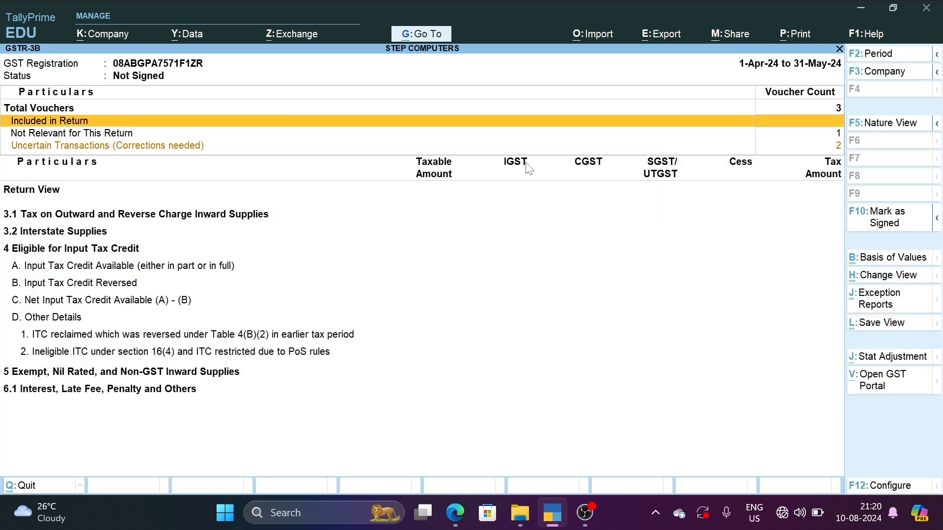
pyautogui.press('Down')
pyautogui.press('Down')
pyautogui.press('Return')
pyautogui.press('Return')
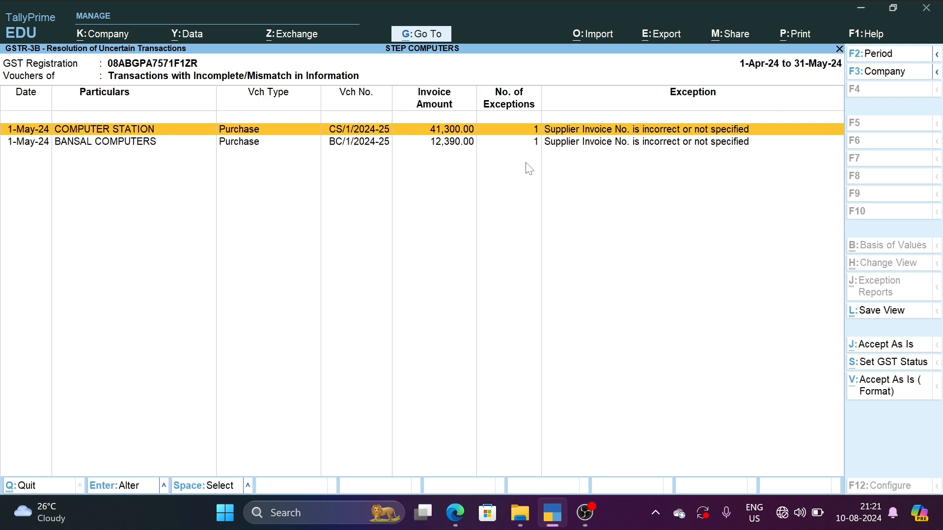
pyautogui.press('Return')
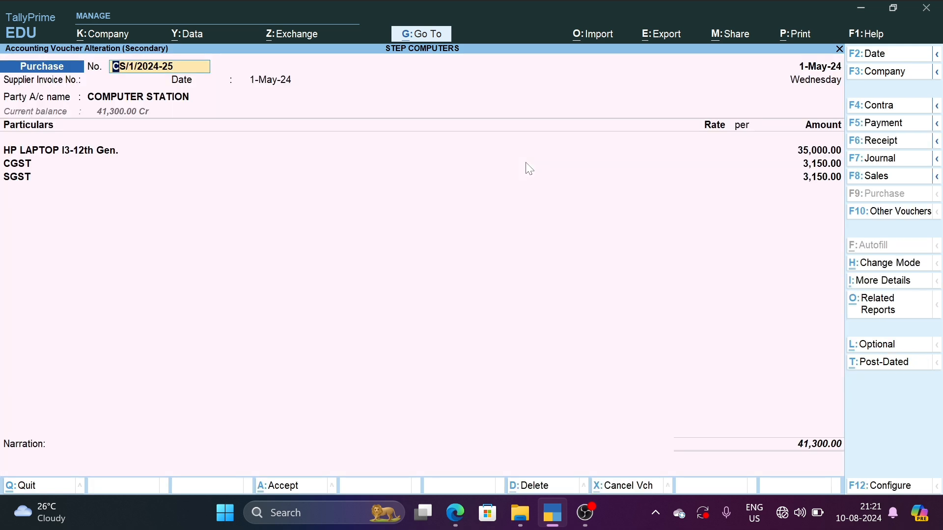
pyautogui.press('Escape')
pyautogui.press('Escape')
pyautogui.press('Return')
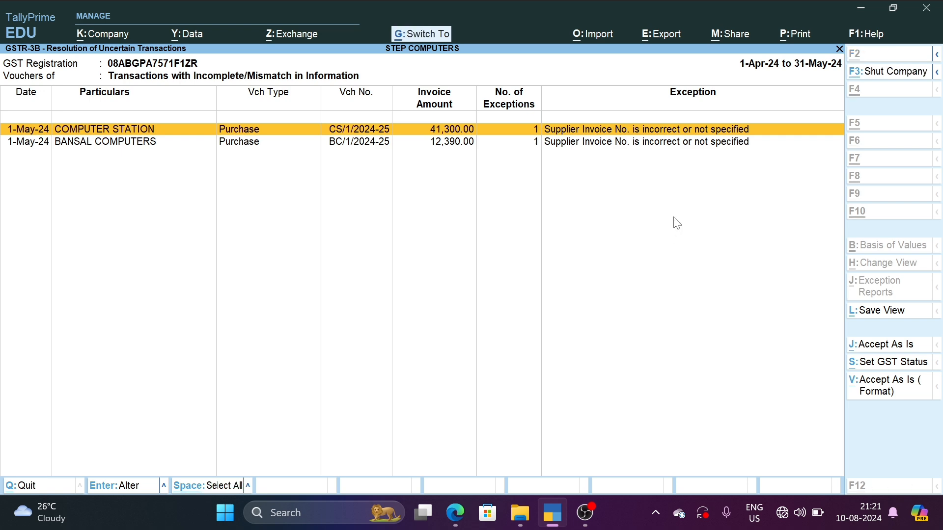
# - Open the COMPUTER STATION purchase voucher from the uncertain transactions and set its supplier invoice number to CS/1/2024-25
pyautogui.hotkey('ctrl', '1')
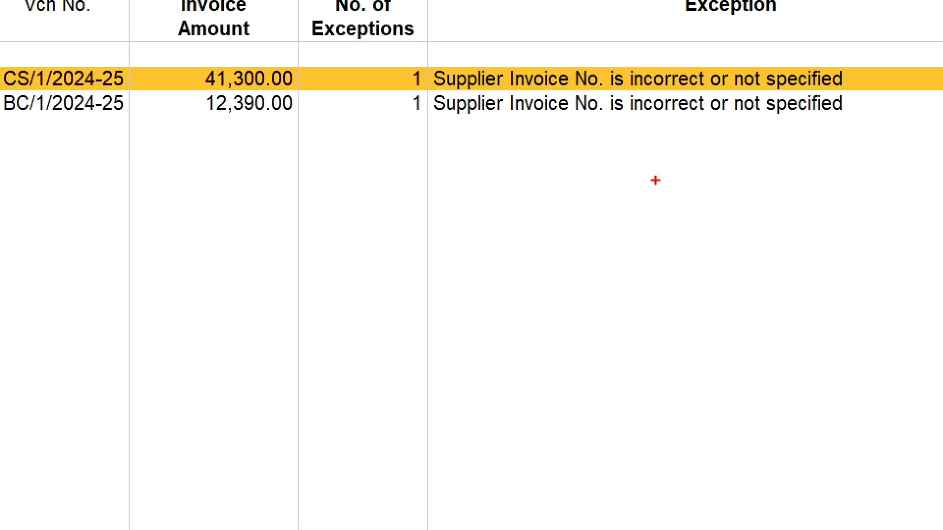
pyautogui.press('Escape')
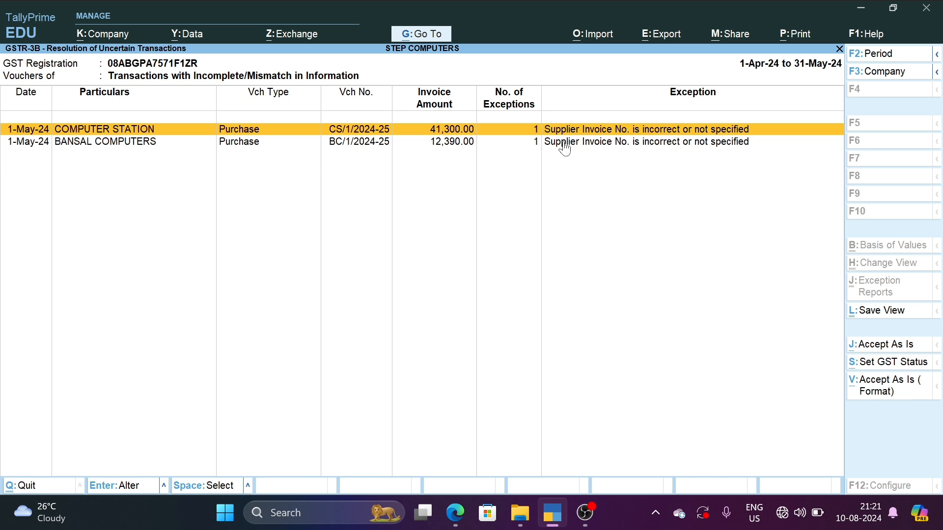
pyautogui.press('Return')
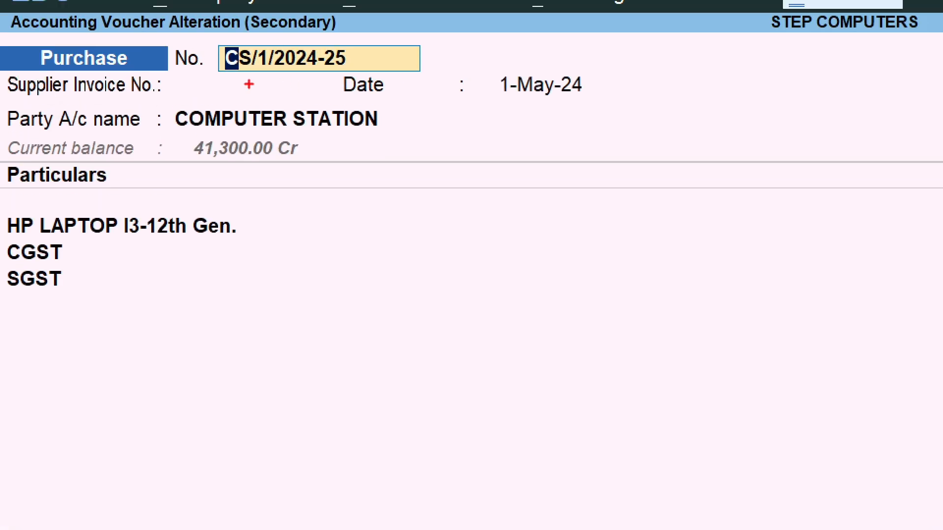
pyautogui.moveTo(197, 44)
pyautogui.mouseDown()
pyautogui.moveTo(224, 69)
pyautogui.moveTo(420, 73)
pyautogui.moveTo(422, 64)
pyautogui.mouseUp()
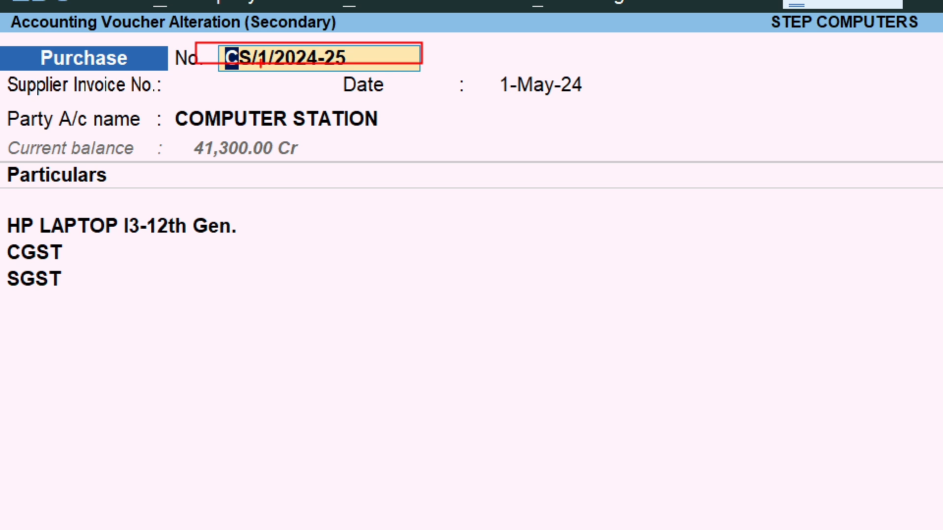
pyautogui.moveTo(4, 76); pyautogui.dragTo(107, 104)
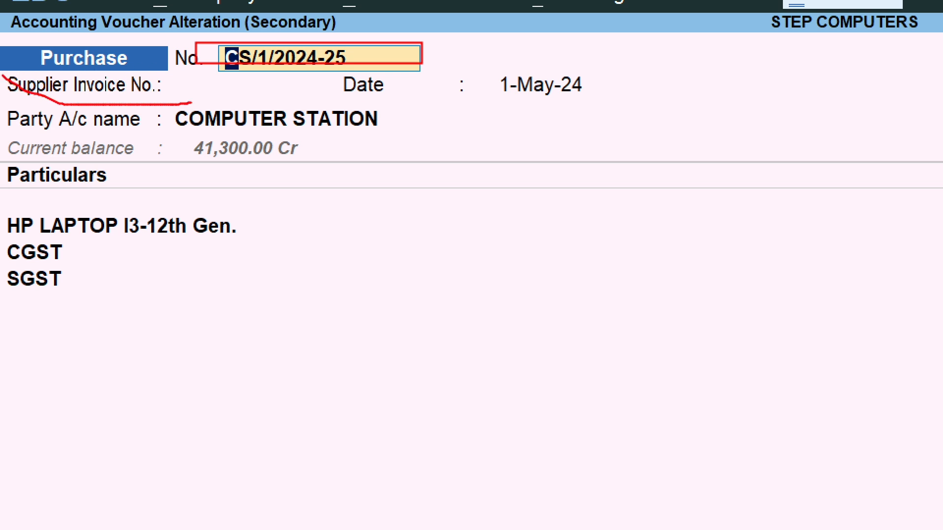
pyautogui.hotkey('ctrl', 'z')
pyautogui.moveTo(1, 71)
pyautogui.mouseDown()
pyautogui.moveTo(234, 139)
pyautogui.moveTo(252, 109)
pyautogui.mouseUp()
pyautogui.press('Escape')
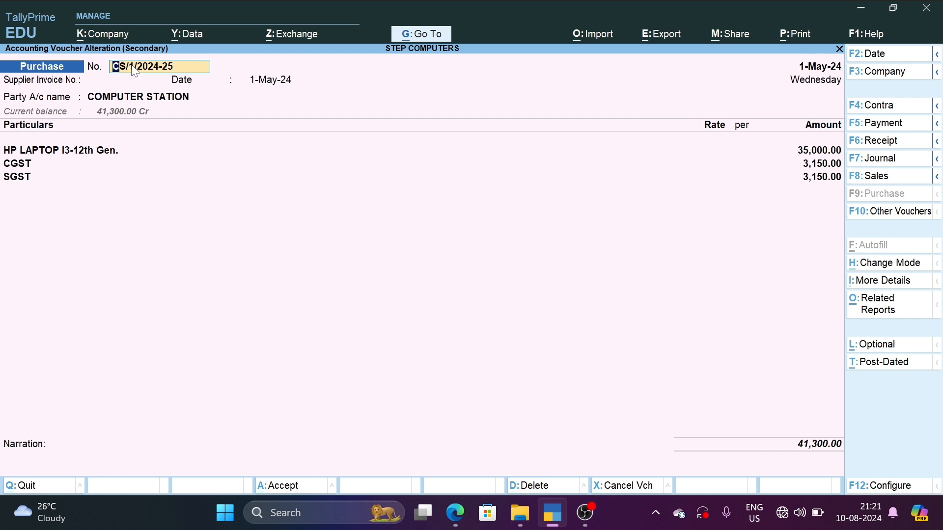
pyautogui.press('ctrl')
pyautogui.press('Return')
pyautogui.write('CS/1/2024-25')
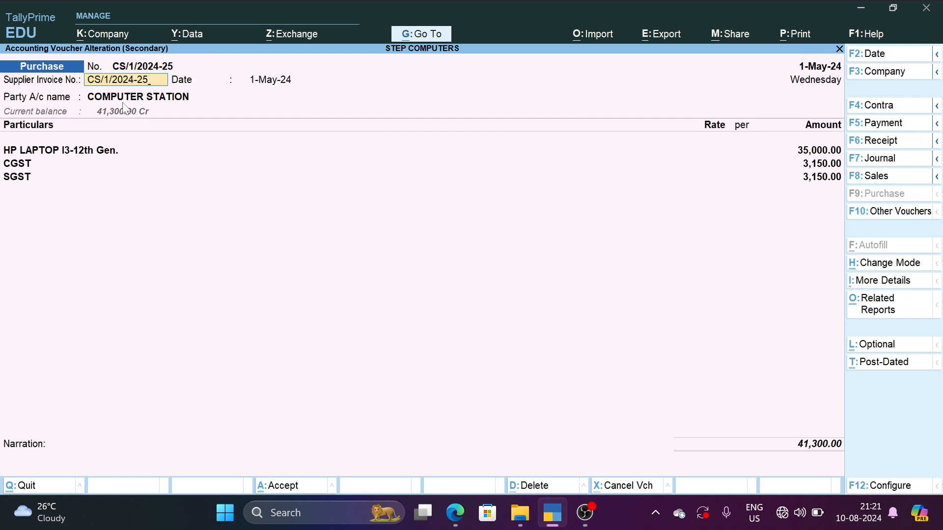
# - Go through the remaining COMPUTER STATION voucher fields without altering them and save the voucher
pyautogui.press('Return')
pyautogui.press('Return')
pyautogui.press('Return')
pyautogui.press('Return')
pyautogui.press('Return')
pyautogui.press('Return')
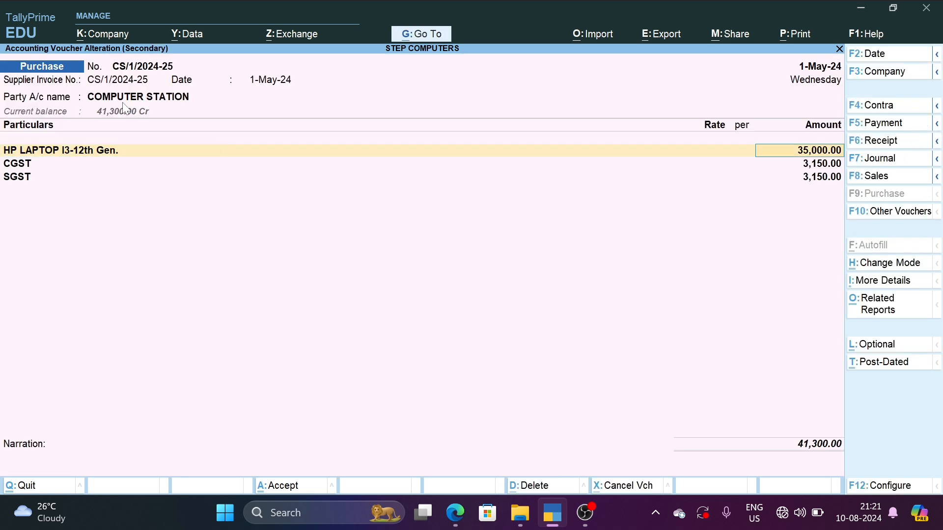
pyautogui.press('Return')
pyautogui.press('Return')
pyautogui.press('Return')
pyautogui.press('Return')
pyautogui.press('Return')
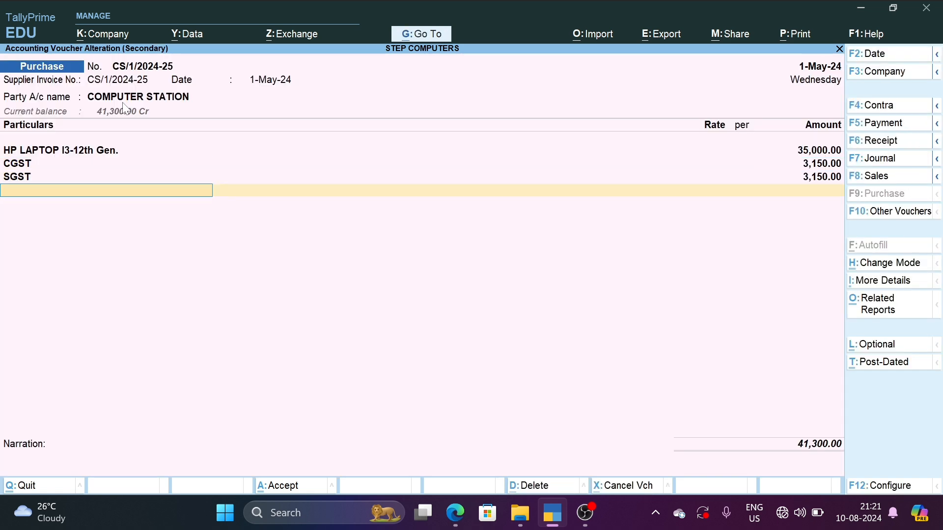
pyautogui.press('Return')
pyautogui.press('Return')
pyautogui.press('Return')
pyautogui.press('Return')
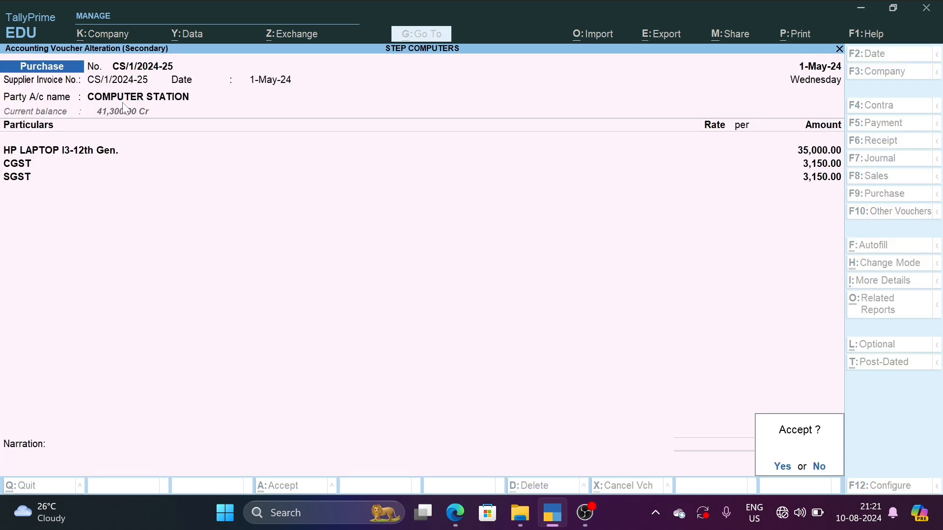
pyautogui.press('Return')
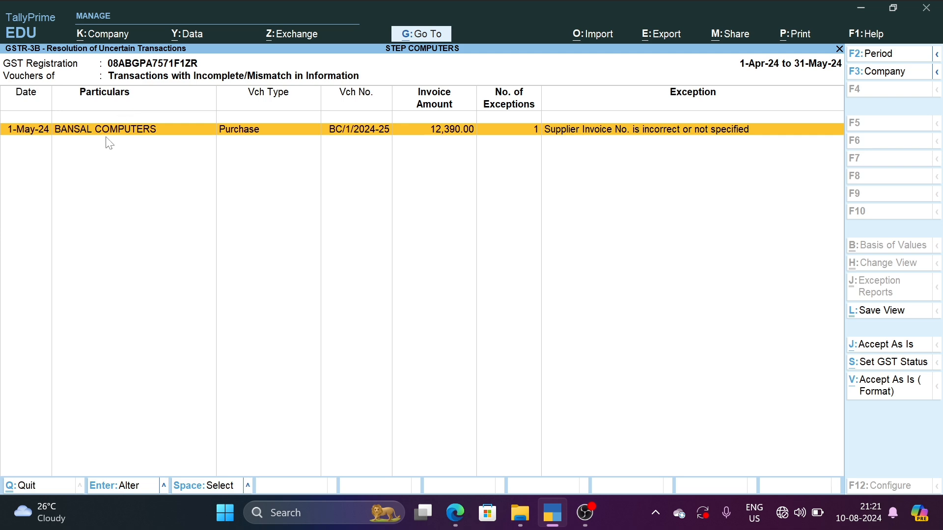
# - Set the supplier invoice number of the BANSAL COMPUTERS purchase voucher to BC/1/2024-25 and save the voucher
pyautogui.press('Return')
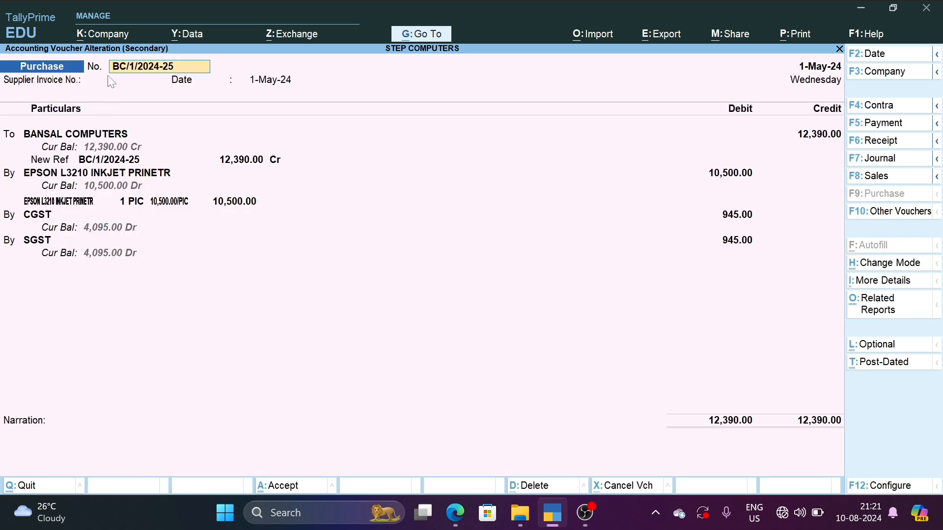
pyautogui.press('Return')
pyautogui.hotkey('ctrl', 'alt', 'v')
pyautogui.press('Return')
pyautogui.press('Return')
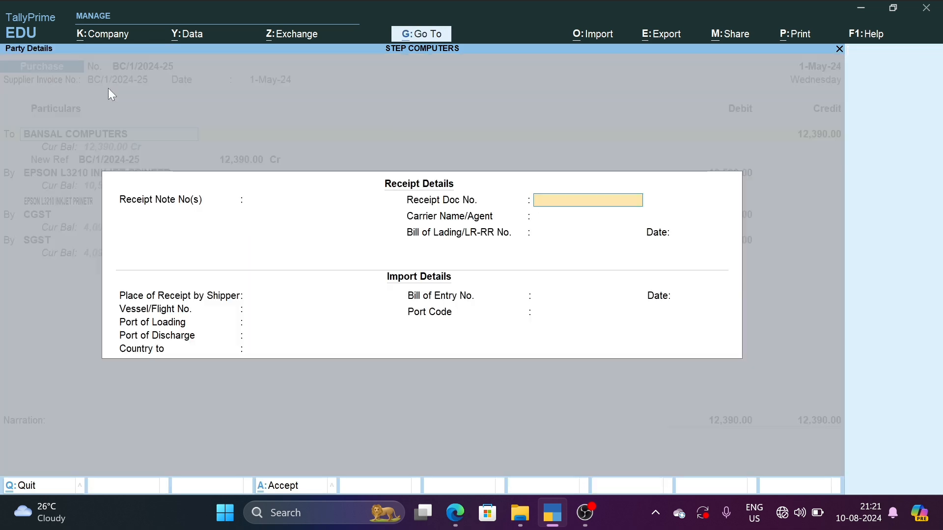
pyautogui.hotkey('ctrl', 'a')
pyautogui.hotkey('ctrl', 'a')
pyautogui.hotkey('ctrl', 'a')
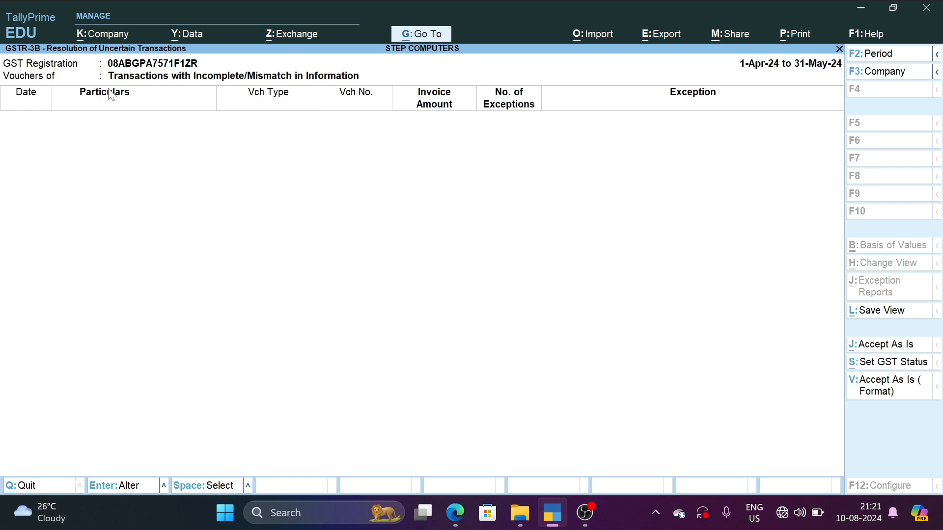
# - From the GSTR-3B summary, drill into the non-GST transactions not relevant for this return and open the New Bittu Electronics purchase voucher
pyautogui.press('Escape')
pyautogui.press('Escape')
pyautogui.press('Down')
pyautogui.press('Down')
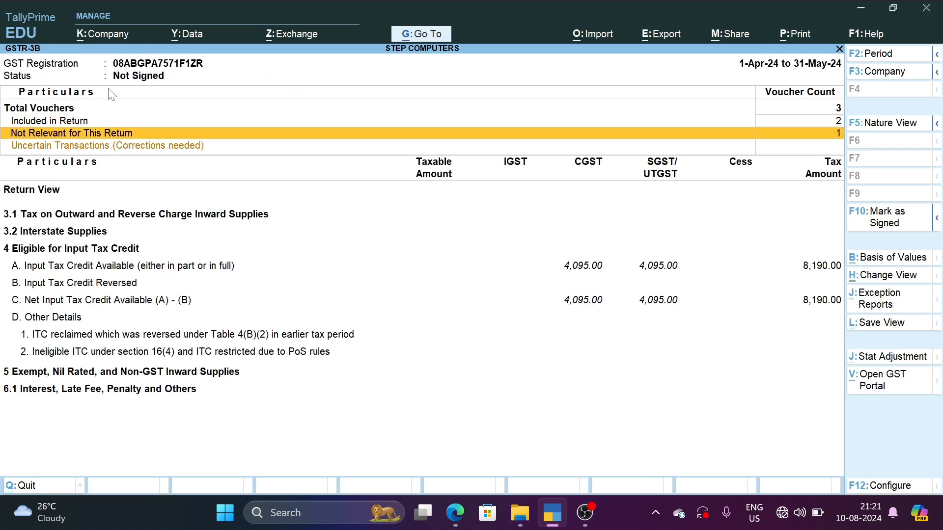
pyautogui.press('Return')
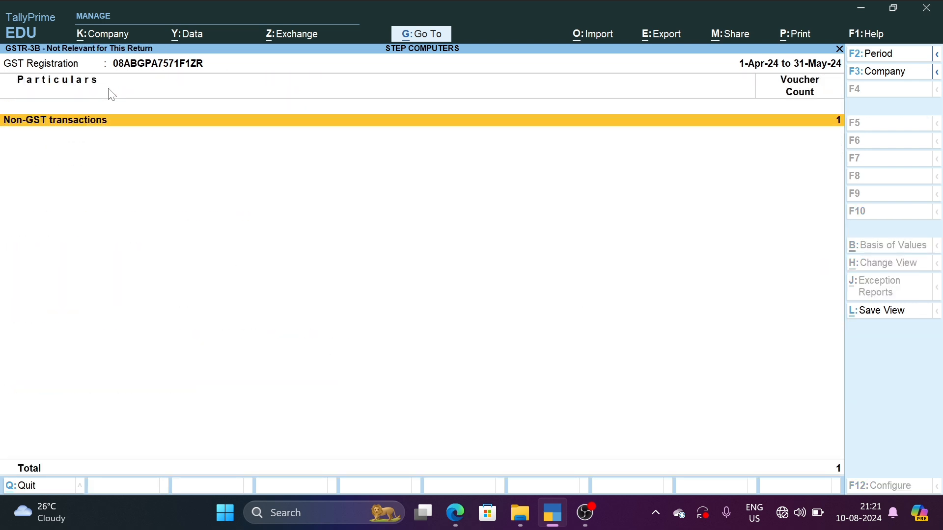
pyautogui.press('Return')
pyautogui.press('Return')
pyautogui.press('Return')
pyautogui.press('Return')
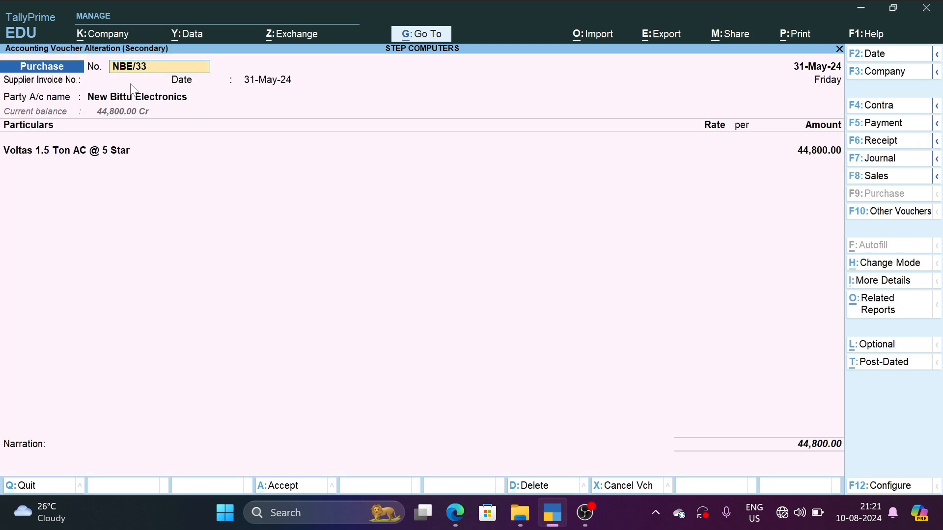
# - Set the supplier invoice number of the New Bittu Electronics voucher to NBE/33 and save the voucher
pyautogui.press('Return')
pyautogui.write('NBE/33')
pyautogui.press('Return')
pyautogui.hotkey('ctrl', 'a')
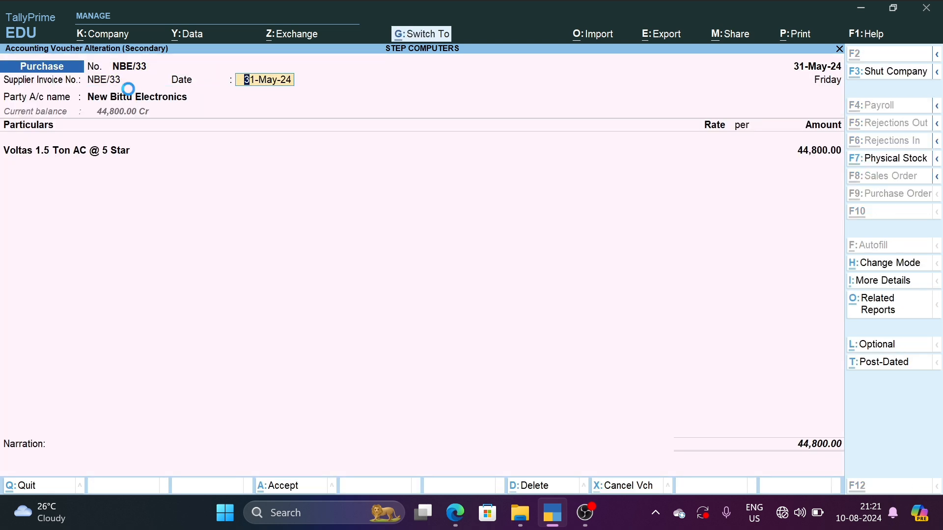
# - Return to the GSTR-3B summary and recheck the vouchers not relevant for this return
pyautogui.press('Escape')
pyautogui.press('Escape')
pyautogui.press('Escape')
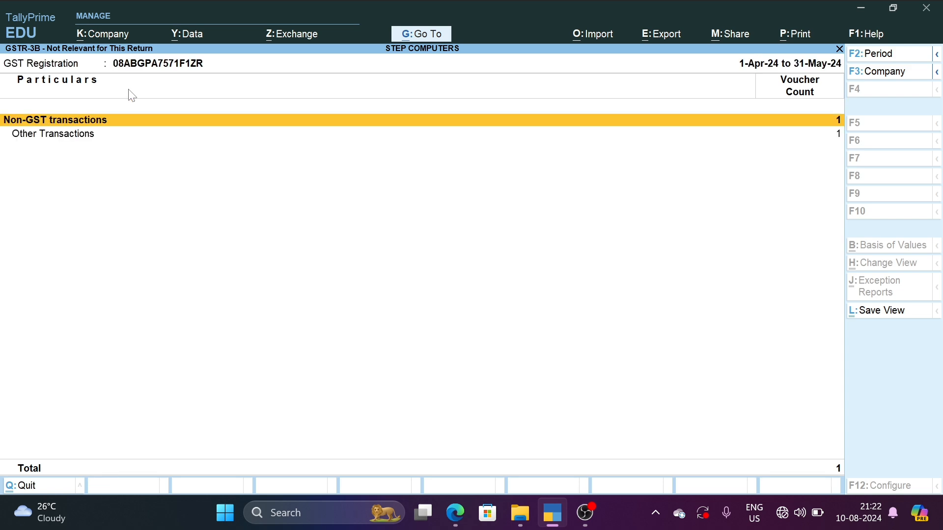
pyautogui.press('Down')
pyautogui.press('Down')
pyautogui.press('Down')
pyautogui.press('Up')
pyautogui.press('Up')
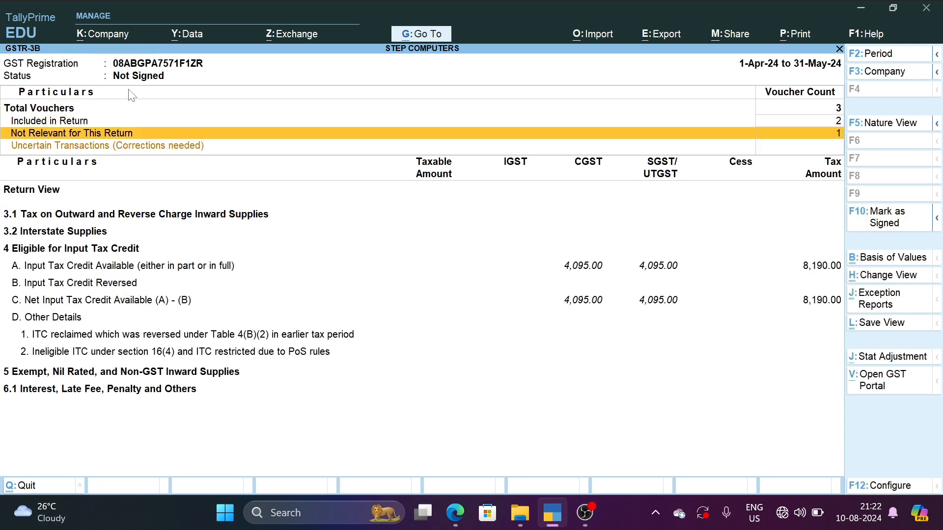
pyautogui.press('Return')
pyautogui.press('Escape')
pyautogui.press('Down')
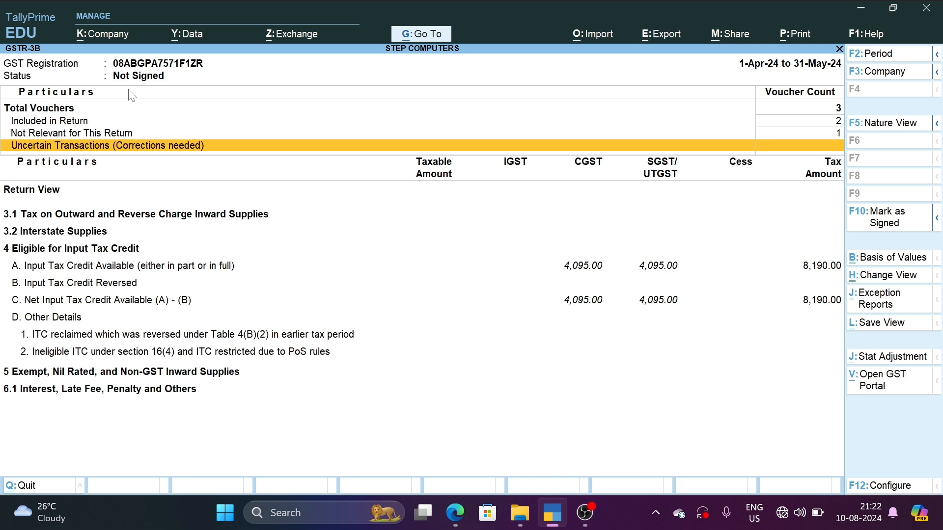
# - Drill into the available input tax credit and examine the vouchers under All other Input Tax Credit
pyautogui.press('Down')
pyautogui.press('Down')
pyautogui.press('Down')
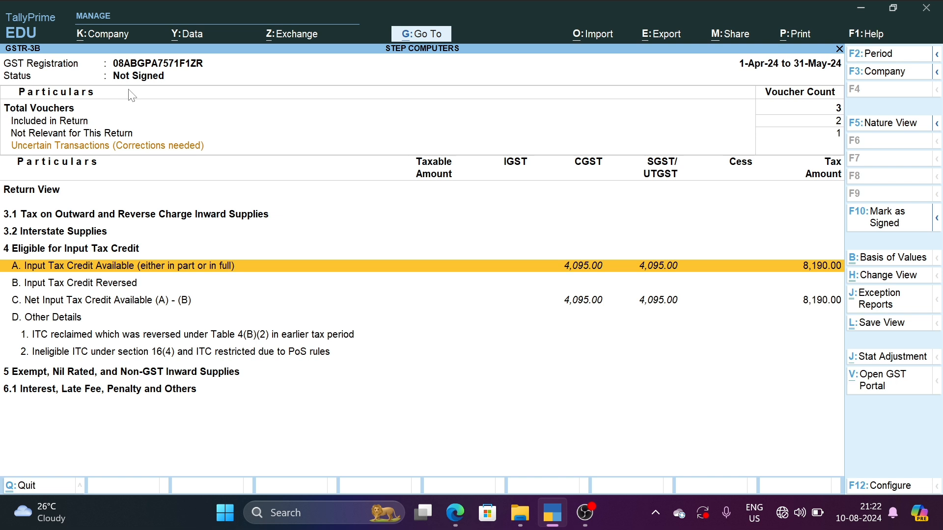
pyautogui.press('Return')
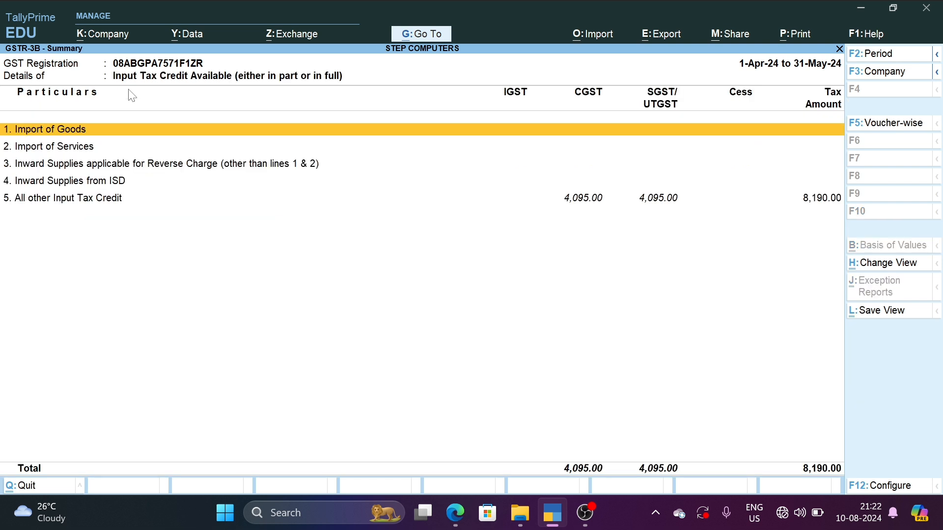
pyautogui.press('Down')
pyautogui.press('Down')
pyautogui.press('Down')
pyautogui.press('Down')
pyautogui.press('Return')
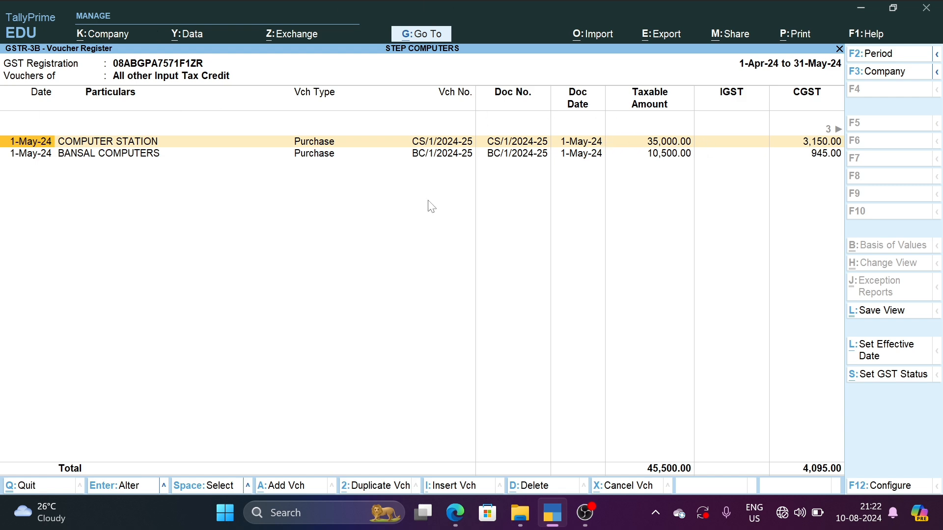
# - Close the voucher register and the GSTR-3B reports and return to the Gateway of Tally without quitting
pyautogui.press('Escape')
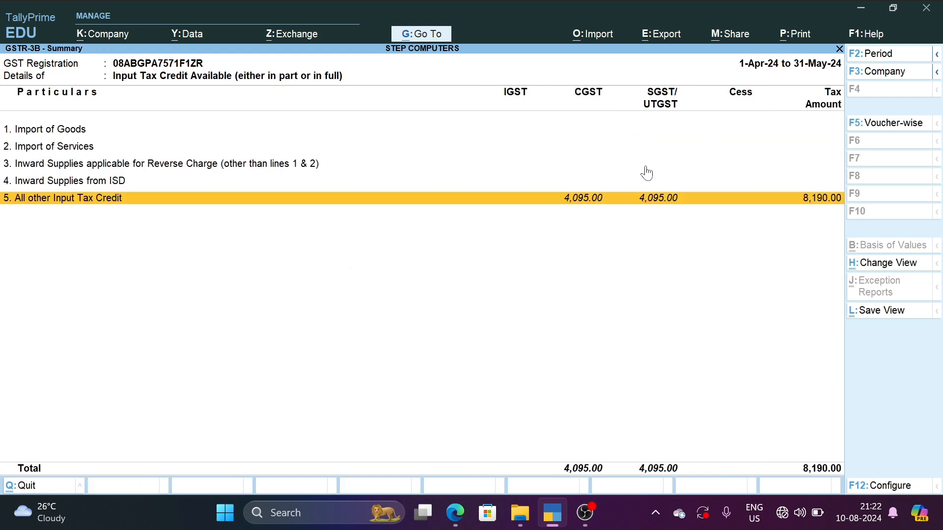
pyautogui.press('Escape')
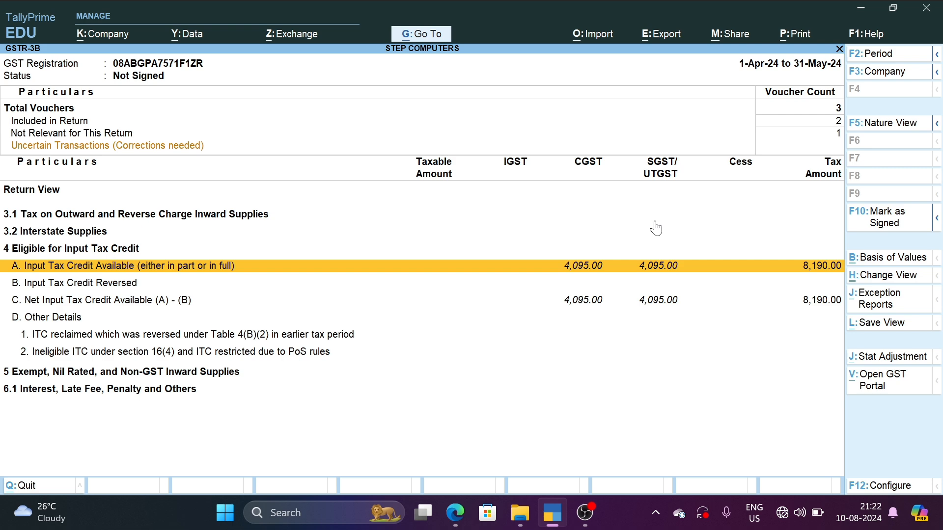
pyautogui.press('Escape')
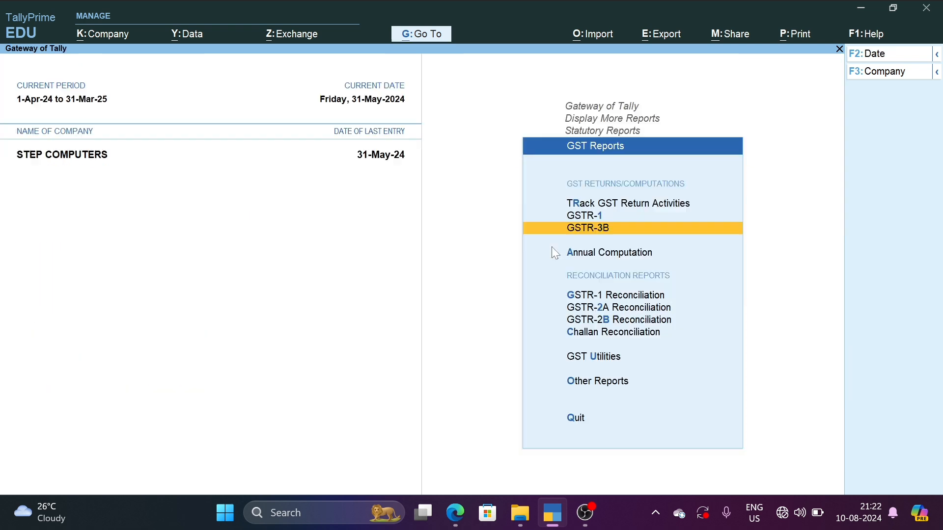
pyautogui.press('Escape')
pyautogui.press('Escape')
pyautogui.press('Escape')
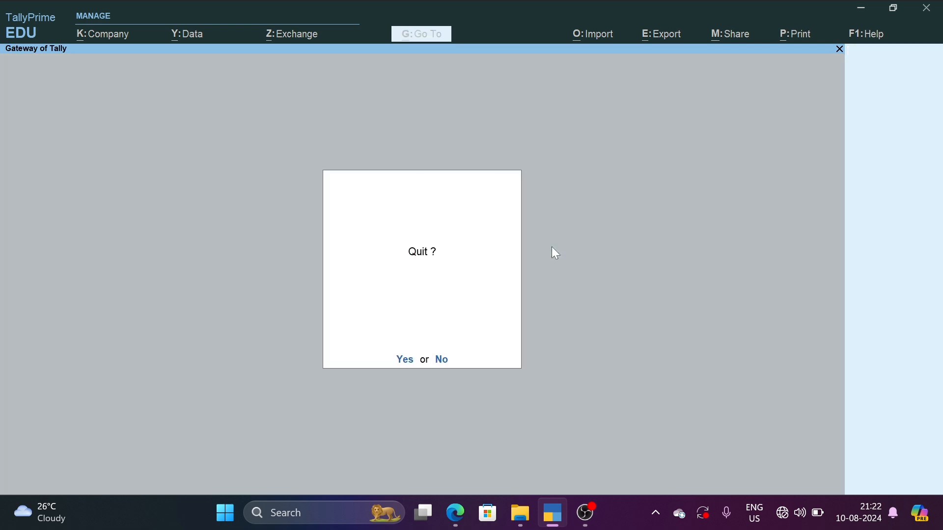
pyautogui.press('Escape')
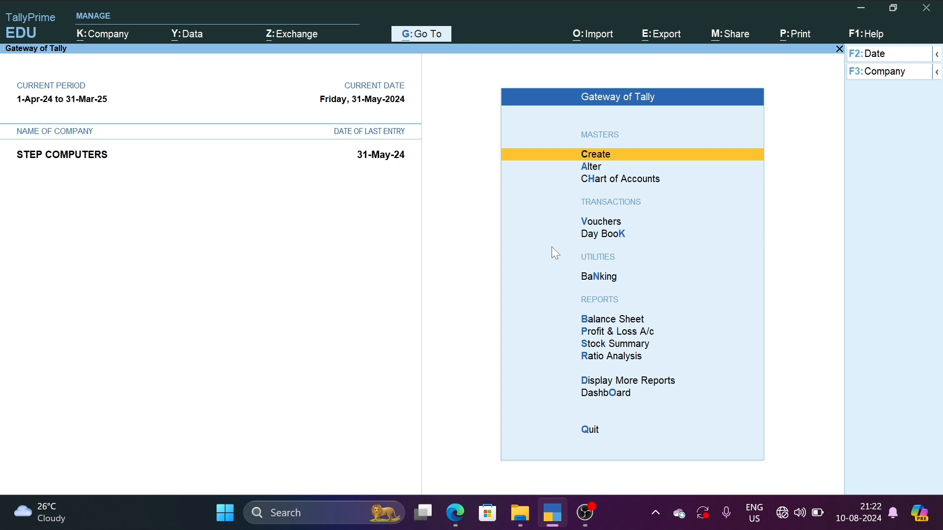